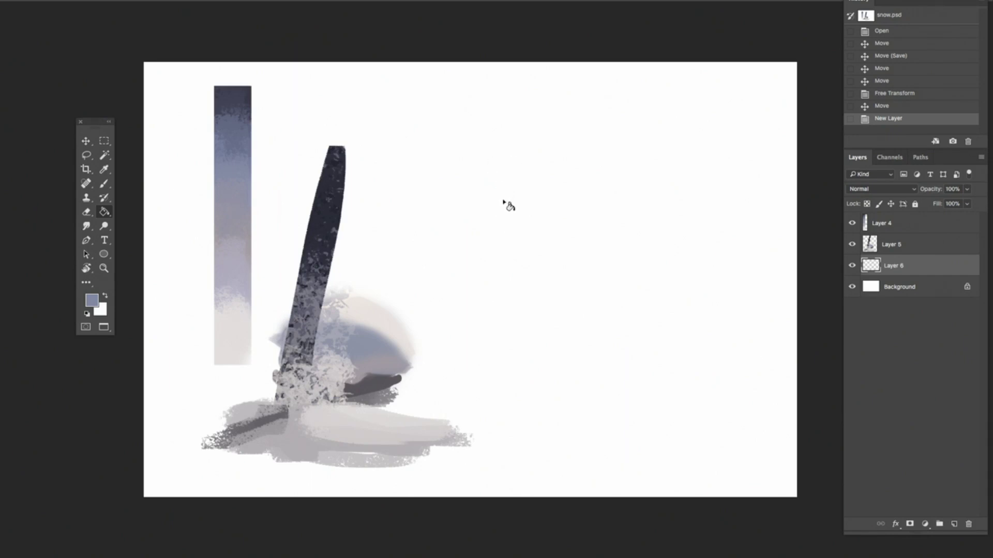
pyautogui.press('b')
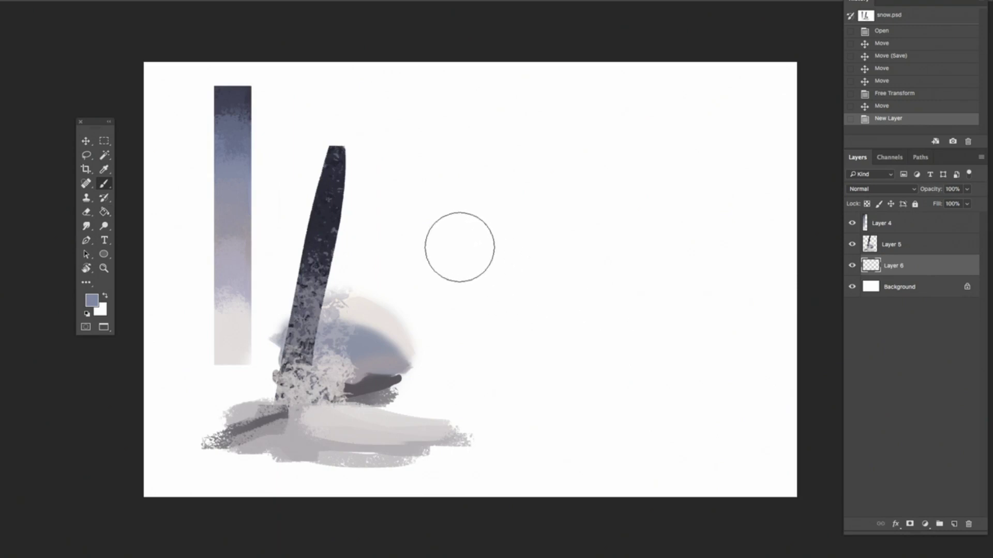
pyautogui.click(104, 212)
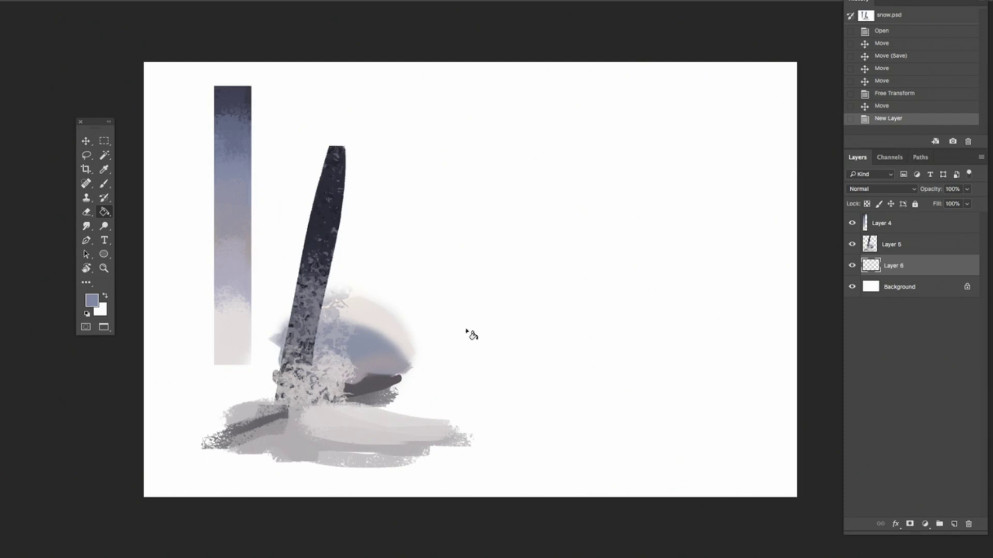
# Move the vertical colour strip across the blank canvas area and place it back beside the upright dark trunk.
pyautogui.press('v')
pyautogui.moveTo(238, 204)
pyautogui.mouseDown()
pyautogui.moveTo(250, 171)
pyautogui.moveTo(495, 189)
pyautogui.mouseUp()
pyautogui.moveTo(489, 291); pyautogui.dragTo(483, 320)
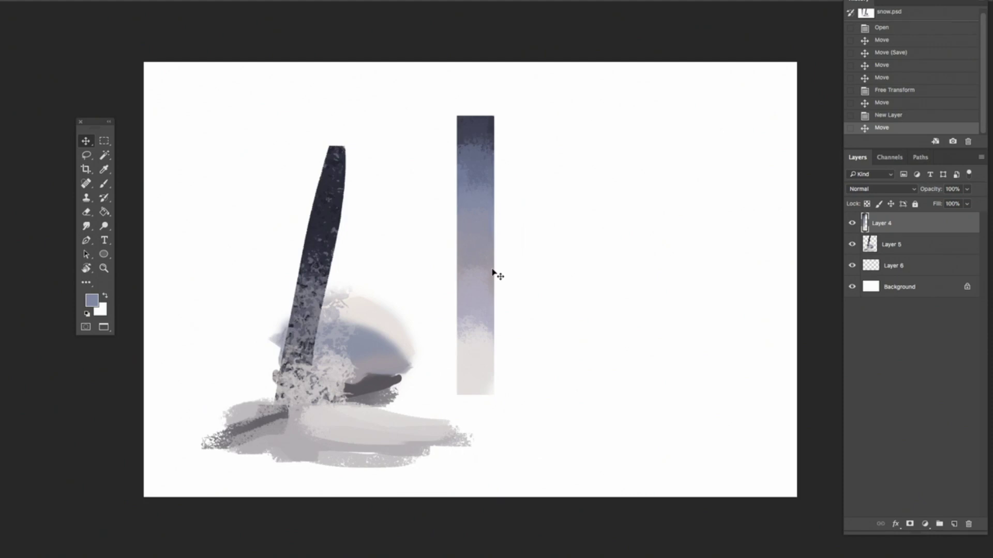
pyautogui.moveTo(496, 269)
pyautogui.mouseDown()
pyautogui.moveTo(505, 235)
pyautogui.moveTo(493, 273)
pyautogui.mouseUp()
pyautogui.moveTo(479, 246); pyautogui.dragTo(486, 209)
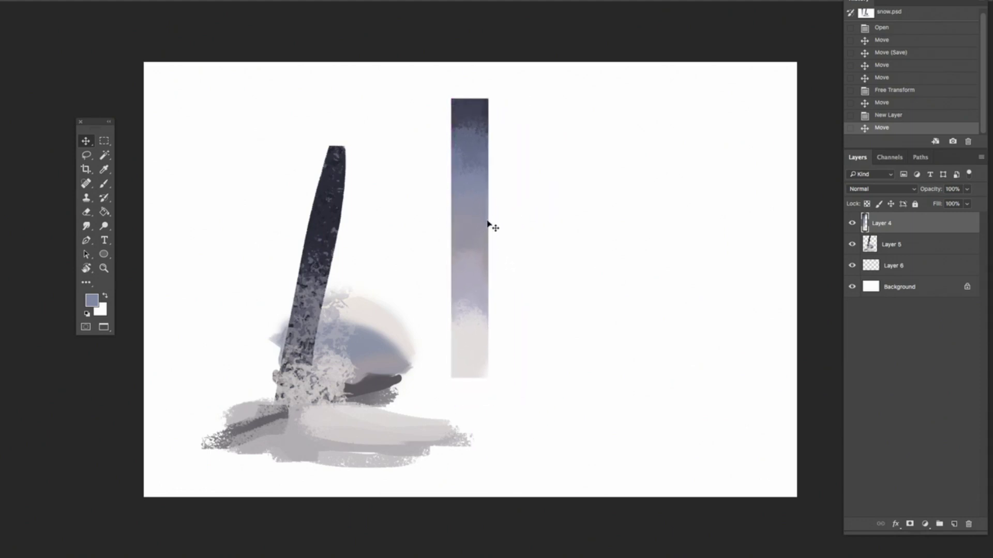
pyautogui.moveTo(505, 244); pyautogui.dragTo(275, 210)
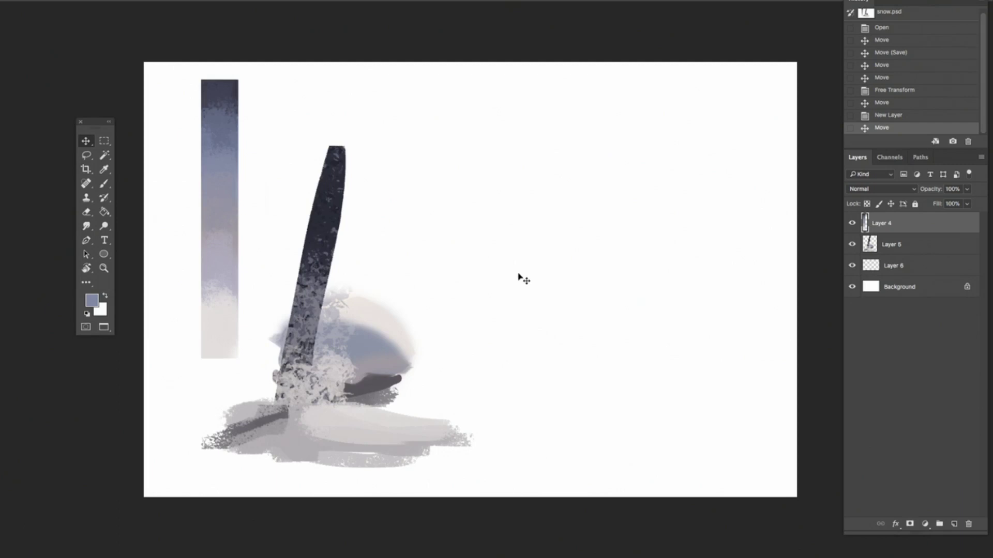
pyautogui.moveTo(237, 220)
pyautogui.mouseDown()
pyautogui.moveTo(424, 193)
pyautogui.moveTo(511, 222)
pyautogui.mouseUp()
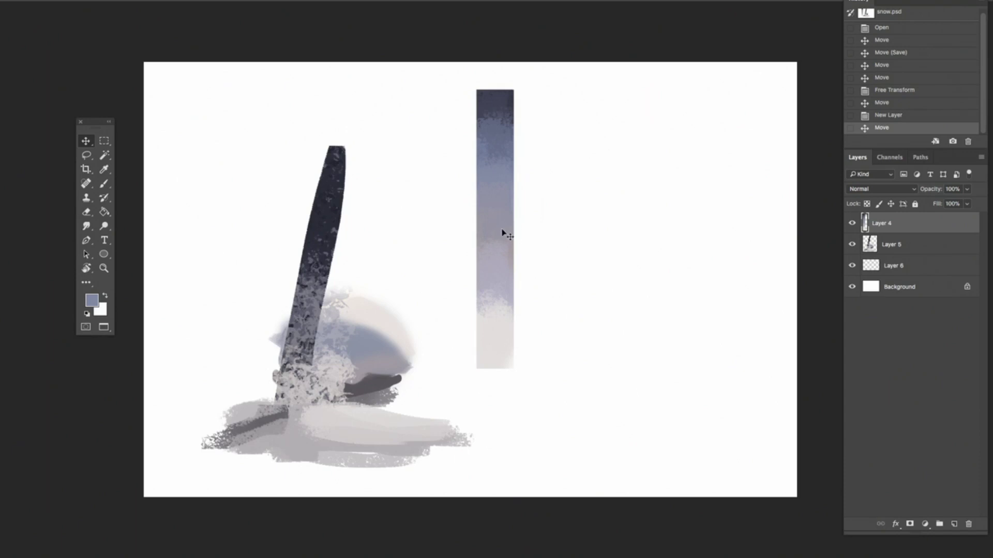
pyautogui.moveTo(503, 231); pyautogui.dragTo(537, 234)
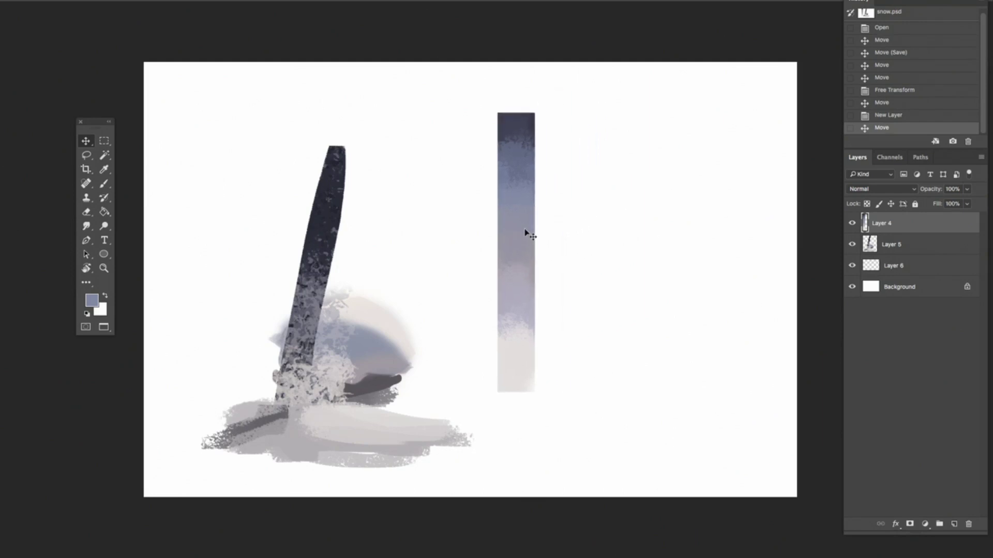
pyautogui.moveTo(525, 233)
pyautogui.mouseDown()
pyautogui.moveTo(583, 207)
pyautogui.moveTo(530, 217)
pyautogui.moveTo(257, 220)
pyautogui.mouseUp()
# Fill Layer 6 with the blue-grey foreground colour using the Paint Bucket.
pyautogui.click(893, 265)
pyautogui.press('b')
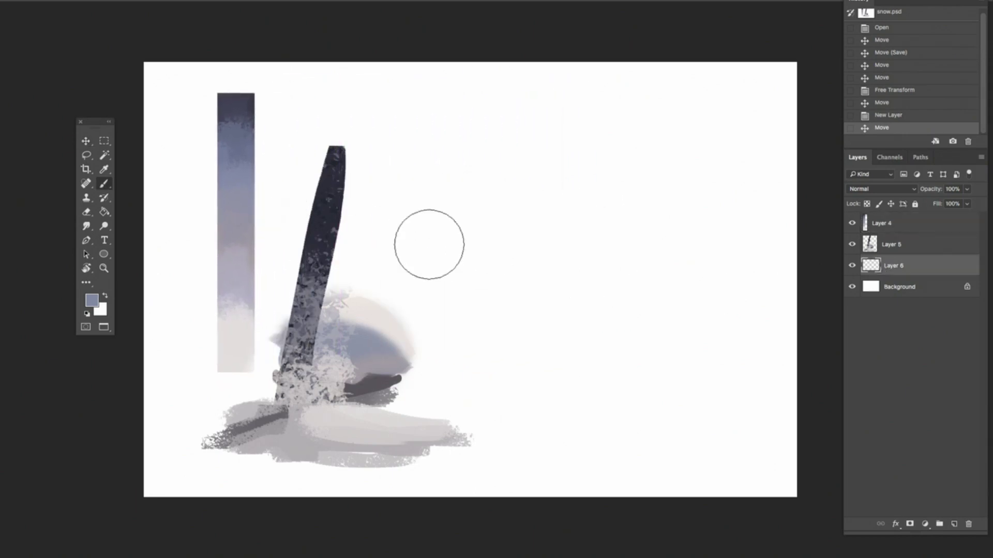
pyautogui.press('g')
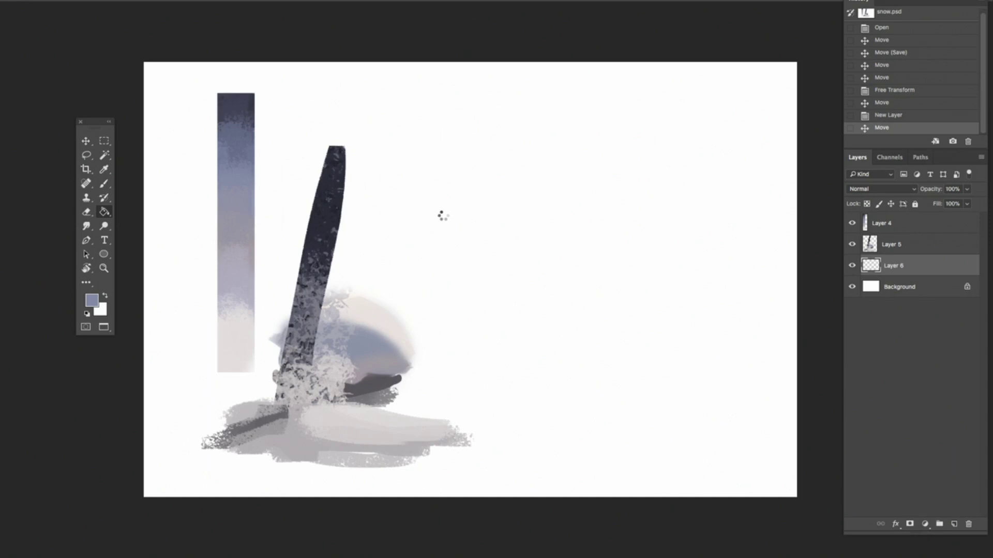
pyautogui.click(466, 282)
# Enlarge the soft brush, sample pale lavender from the colour strip and paint a lighter haze across the middle of the background.
pyautogui.press('b')
pyautogui.press(']')
pyautogui.press(']')
pyautogui.press(']')
pyautogui.press(']')
pyautogui.press(']')
pyautogui.press(']')
pyautogui.press(']')
pyautogui.press(']')
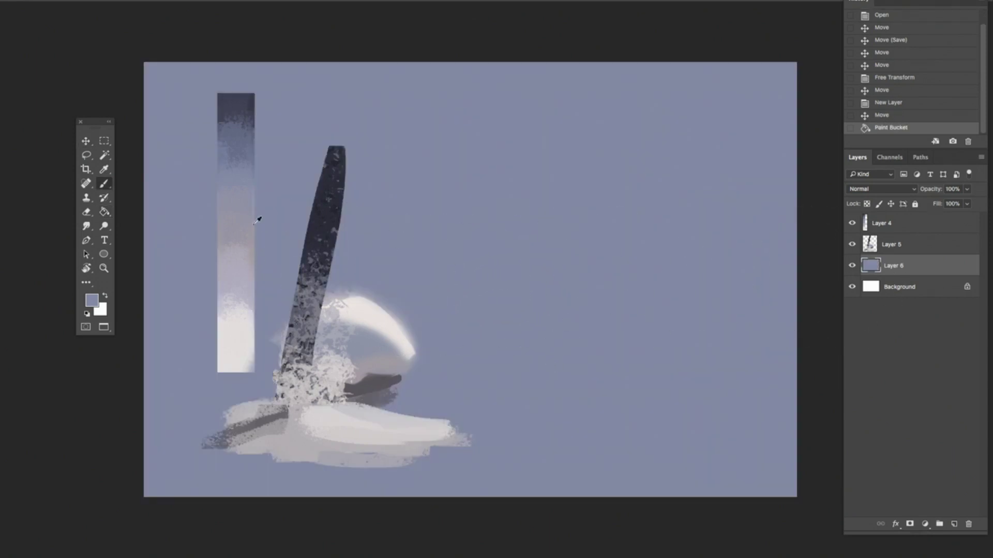
pyautogui.keyDown('alt'); pyautogui.click(237, 221); pyautogui.keyUp('alt')
pyautogui.keyDown('alt'); pyautogui.click(239, 272); pyautogui.keyUp('alt')
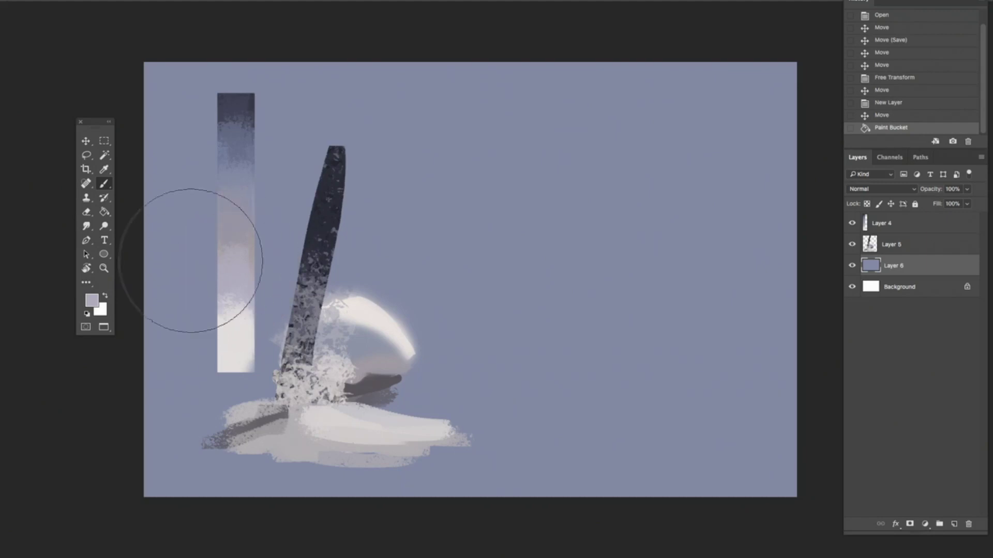
pyautogui.moveTo(199, 264)
pyautogui.mouseDown()
pyautogui.moveTo(229, 272)
pyautogui.moveTo(577, 256)
pyautogui.moveTo(397, 284)
pyautogui.moveTo(237, 286)
pyautogui.moveTo(564, 293)
pyautogui.moveTo(444, 197)
pyautogui.moveTo(292, 275)
pyautogui.moveTo(579, 118)
pyautogui.mouseUp()
# Blend the upper sky into the haze with broad soft strokes, using lavender tones sampled from the background.
pyautogui.keyDown('alt'); pyautogui.click(623, 96); pyautogui.keyUp('alt')
pyautogui.moveTo(483, 110); pyautogui.dragTo(393, 181)
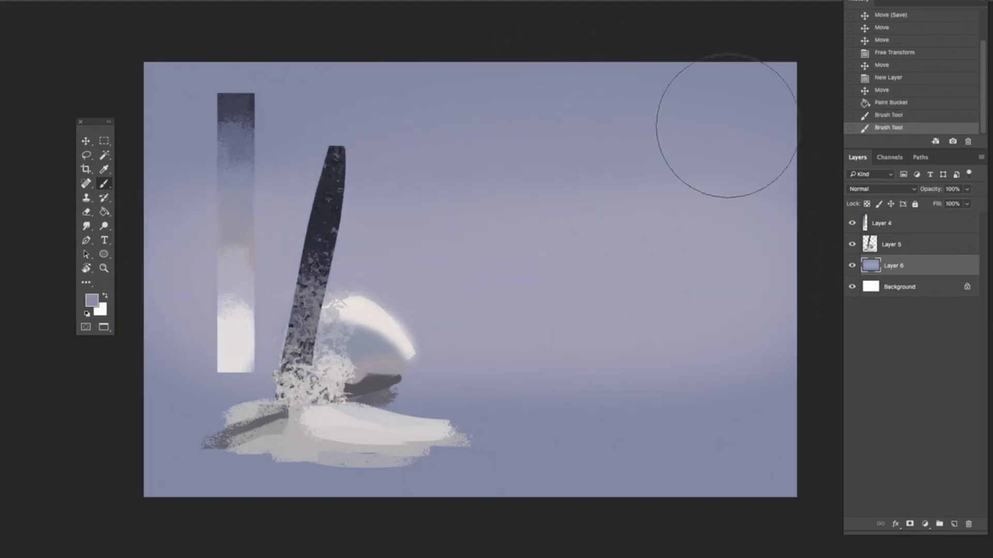
pyautogui.moveTo(726, 126)
pyautogui.mouseDown()
pyautogui.moveTo(478, 120)
pyautogui.moveTo(440, 207)
pyautogui.mouseUp()
pyautogui.moveTo(305, 91); pyautogui.dragTo(331, 106)
pyautogui.keyDown('alt'); pyautogui.click(453, 226); pyautogui.keyUp('alt')
pyautogui.moveTo(453, 227); pyautogui.dragTo(691, 189)
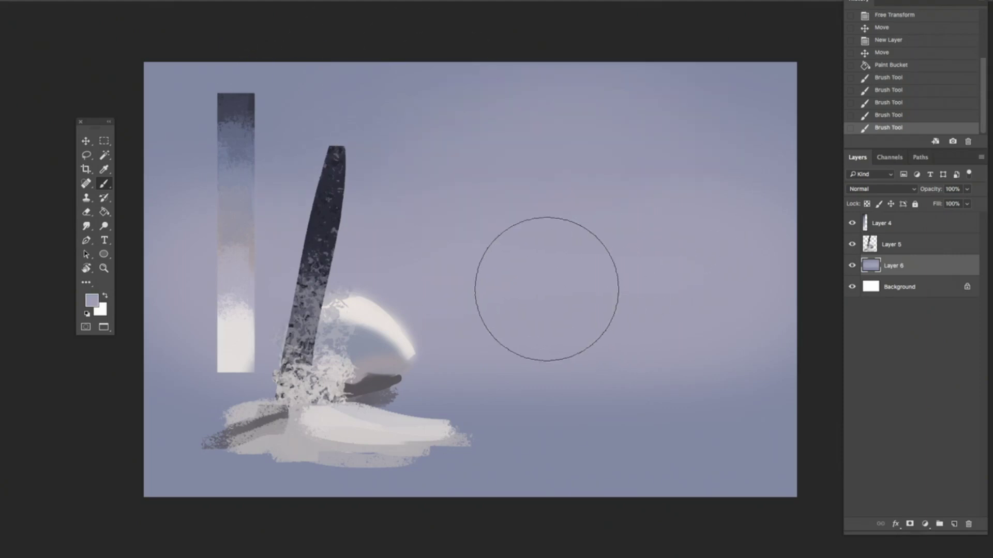
pyautogui.keyDown('alt'); pyautogui.click(548, 264); pyautogui.keyUp('alt')
pyautogui.moveTo(548, 263)
pyautogui.mouseDown()
pyautogui.moveTo(745, 177)
pyautogui.moveTo(703, 210)
pyautogui.mouseUp()
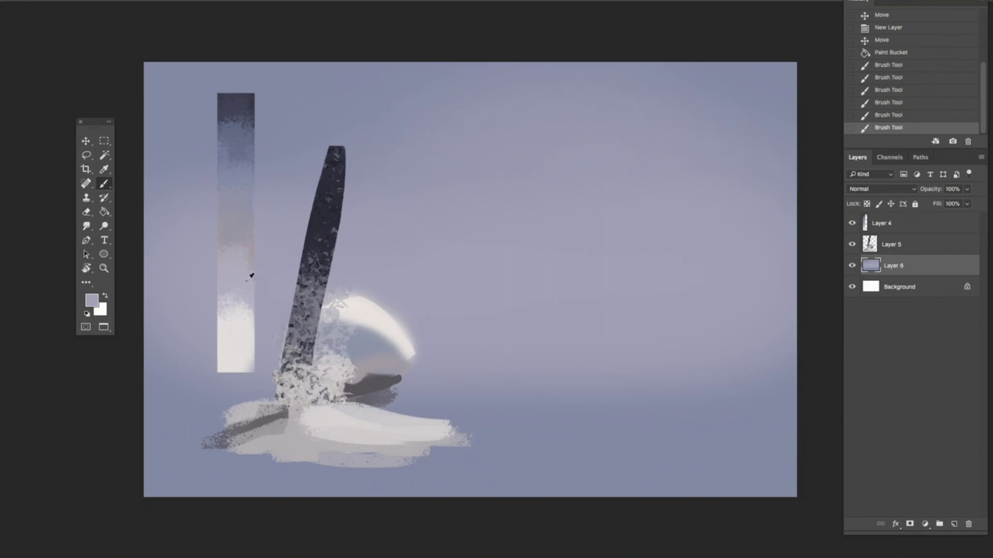
# Set the foreground colour to the light pinkish purple e5c1f6.
pyautogui.moveTo(250, 278)
pyautogui.mouseDown()
pyautogui.moveTo(241, 119)
pyautogui.moveTo(250, 166)
pyautogui.moveTo(247, 307)
pyautogui.moveTo(243, 132)
pyautogui.moveTo(241, 327)
pyautogui.moveTo(244, 271)
pyautogui.mouseUp()
pyautogui.click(92, 300)
pyautogui.moveTo(543, 88); pyautogui.dragTo(554, 68)
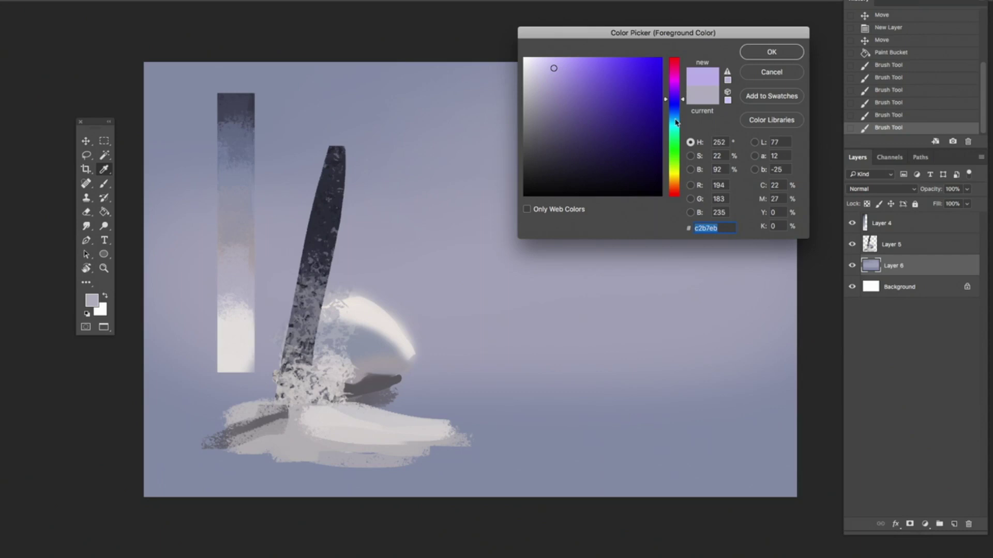
pyautogui.moveTo(676, 103); pyautogui.dragTo(676, 92)
pyautogui.click(553, 62)
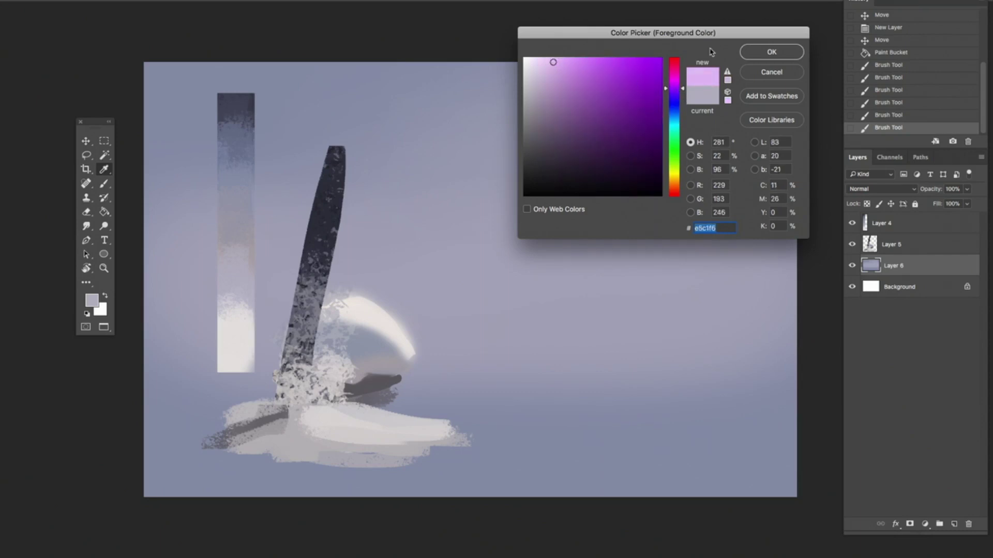
pyautogui.click(742, 53)
# Paint a soft pink-purple glow across the middle of the sky and blend it with tones sampled from it.
pyautogui.press('b')
pyautogui.moveTo(516, 239); pyautogui.dragTo(398, 228)
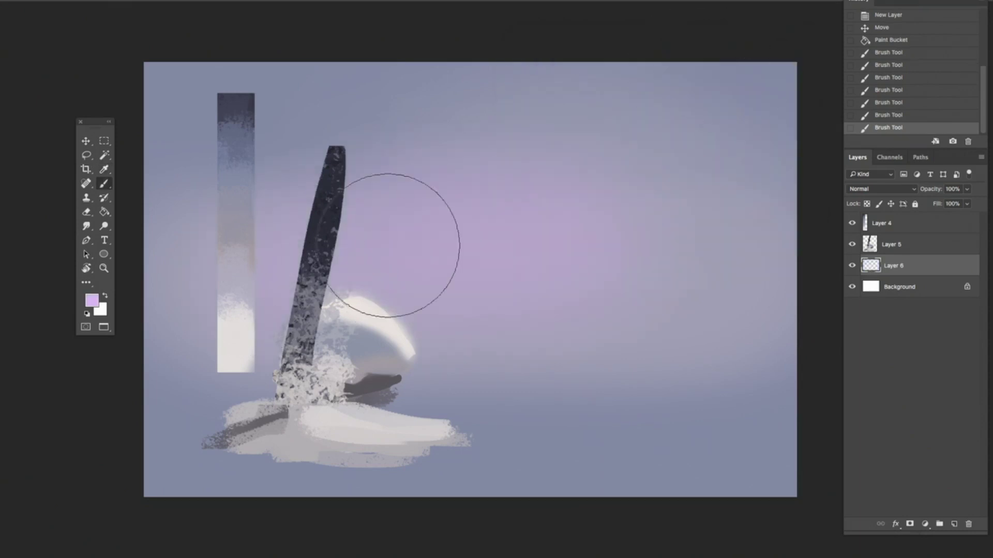
pyautogui.moveTo(766, 247)
pyautogui.mouseDown()
pyautogui.moveTo(690, 191)
pyautogui.moveTo(647, 240)
pyautogui.mouseUp()
pyautogui.moveTo(764, 140); pyautogui.dragTo(527, 233)
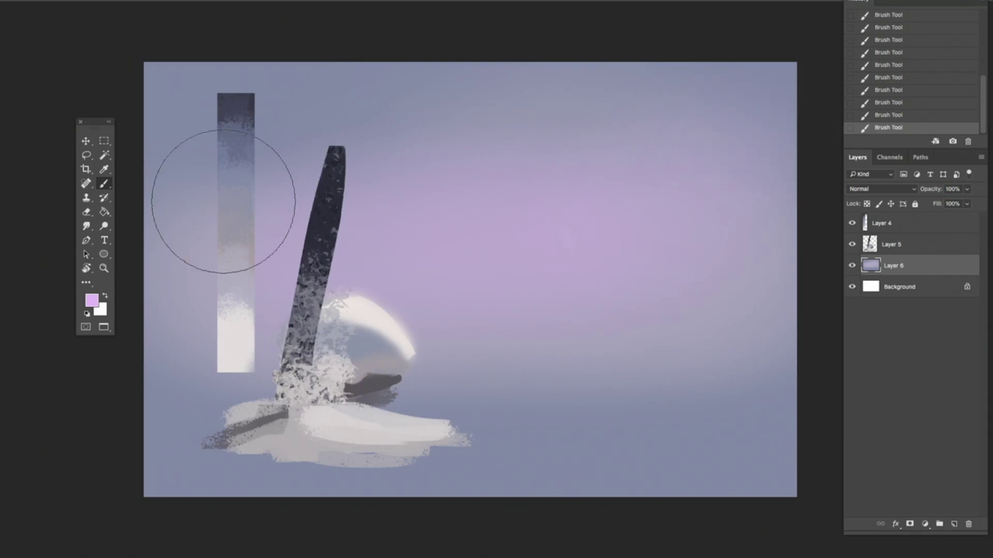
pyautogui.moveTo(224, 201); pyautogui.dragTo(224, 267)
pyautogui.moveTo(575, 210); pyautogui.dragTo(731, 242)
pyautogui.moveTo(659, 200); pyautogui.dragTo(782, 135)
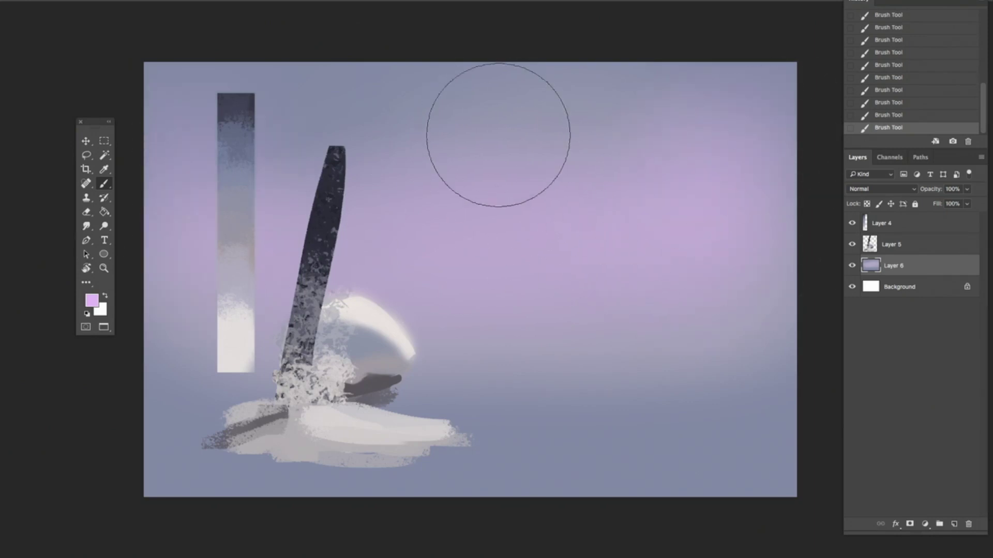
pyautogui.keyDown('alt'); pyautogui.click(609, 203); pyautogui.keyUp('alt')
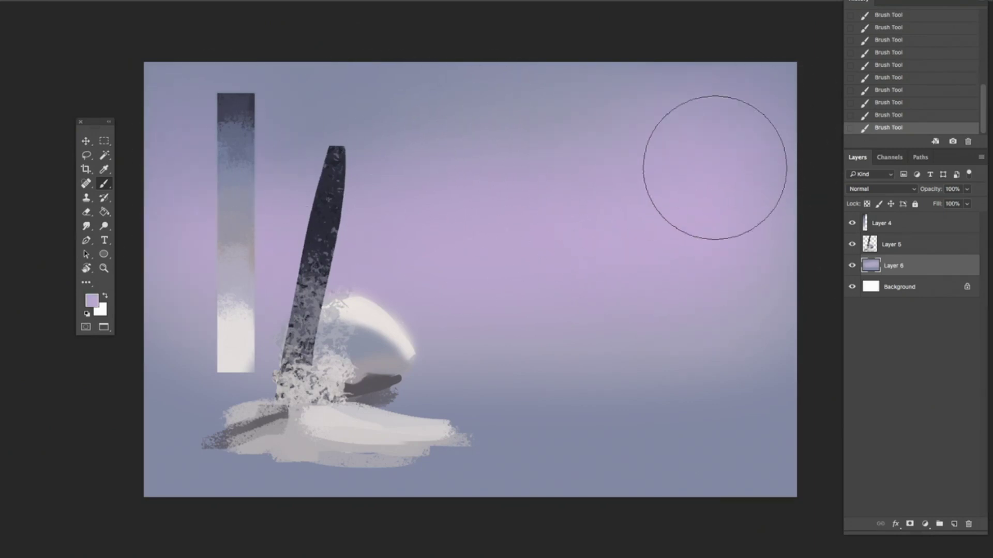
pyautogui.keyDown('alt'); pyautogui.click(583, 262); pyautogui.keyUp('alt')
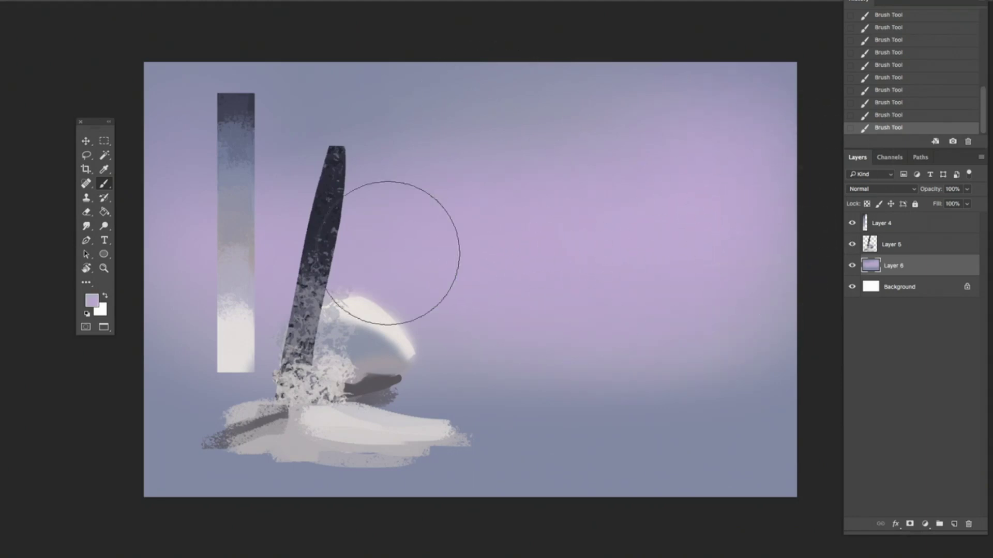
# On a new layer above Layer 6, paint rounded distant hills across the right half in blue-grey sampled from the snow mound.
pyautogui.press('v')
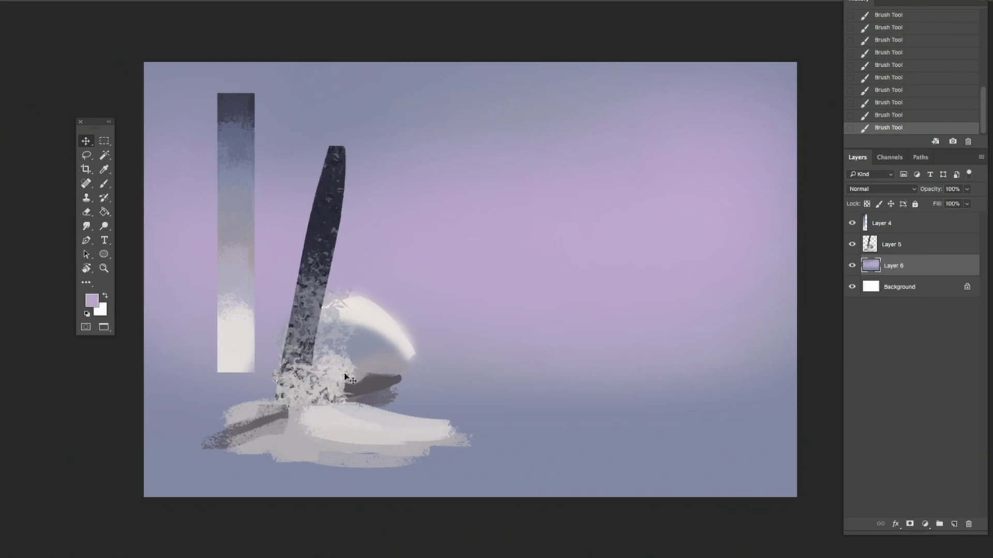
pyautogui.press('b')
pyautogui.click(954, 524)
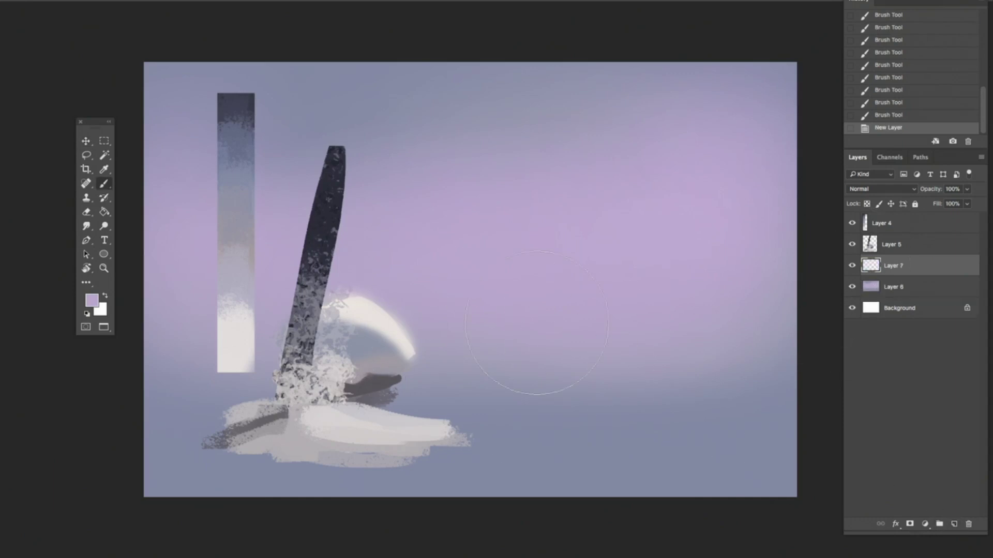
pyautogui.rightClick(504, 311)
pyautogui.click(511, 342)
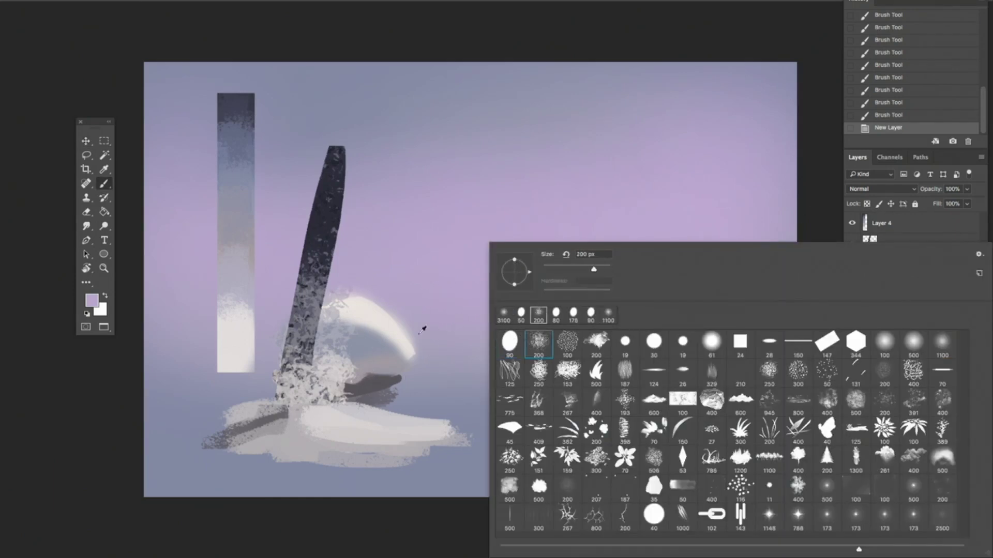
pyautogui.keyDown('alt'); pyautogui.click(383, 318); pyautogui.keyUp('alt')
pyautogui.keyDown('alt'); pyautogui.click(372, 330); pyautogui.keyUp('alt')
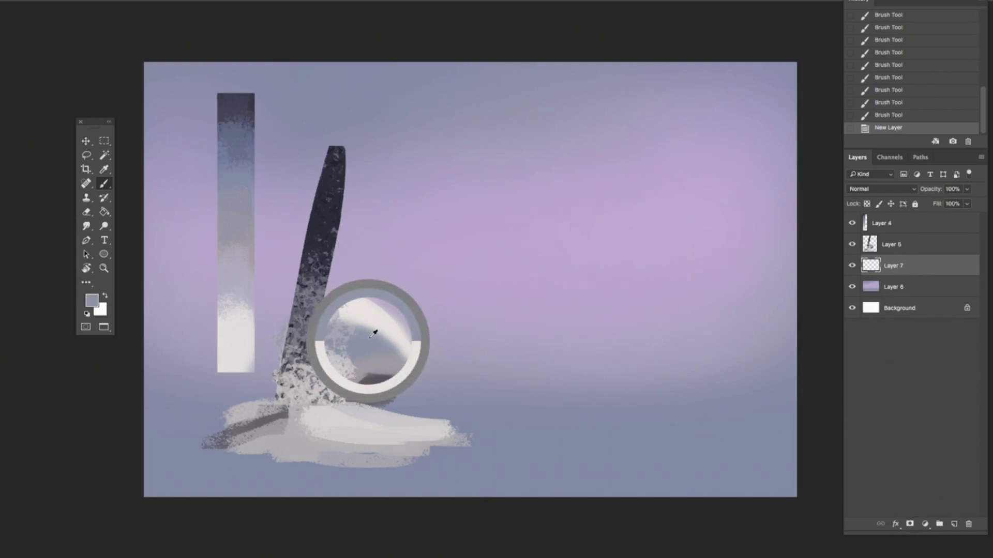
pyautogui.moveTo(622, 336)
pyautogui.mouseDown()
pyautogui.moveTo(594, 315)
pyautogui.moveTo(664, 306)
pyautogui.moveTo(634, 355)
pyautogui.moveTo(585, 351)
pyautogui.moveTo(724, 295)
pyautogui.moveTo(703, 322)
pyautogui.moveTo(578, 359)
pyautogui.moveTo(565, 311)
pyautogui.moveTo(700, 319)
pyautogui.moveTo(669, 263)
pyautogui.moveTo(534, 350)
pyautogui.moveTo(543, 310)
pyautogui.mouseUp()
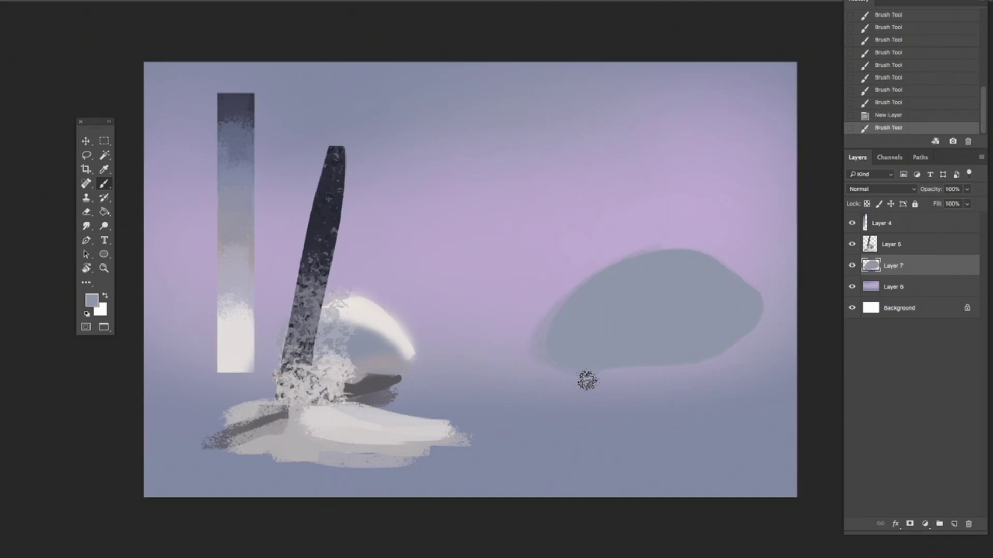
pyautogui.moveTo(498, 343)
pyautogui.mouseDown()
pyautogui.moveTo(549, 339)
pyautogui.moveTo(554, 328)
pyautogui.moveTo(463, 313)
pyautogui.moveTo(615, 309)
pyautogui.moveTo(498, 329)
pyautogui.moveTo(467, 310)
pyautogui.moveTo(496, 315)
pyautogui.moveTo(488, 342)
pyautogui.moveTo(672, 349)
pyautogui.moveTo(758, 296)
pyautogui.moveTo(779, 352)
pyautogui.moveTo(746, 351)
pyautogui.moveTo(754, 288)
pyautogui.mouseUp()
pyautogui.moveTo(514, 353)
pyautogui.mouseDown()
pyautogui.moveTo(589, 326)
pyautogui.moveTo(566, 317)
pyautogui.moveTo(631, 346)
pyautogui.moveTo(706, 358)
pyautogui.mouseUp()
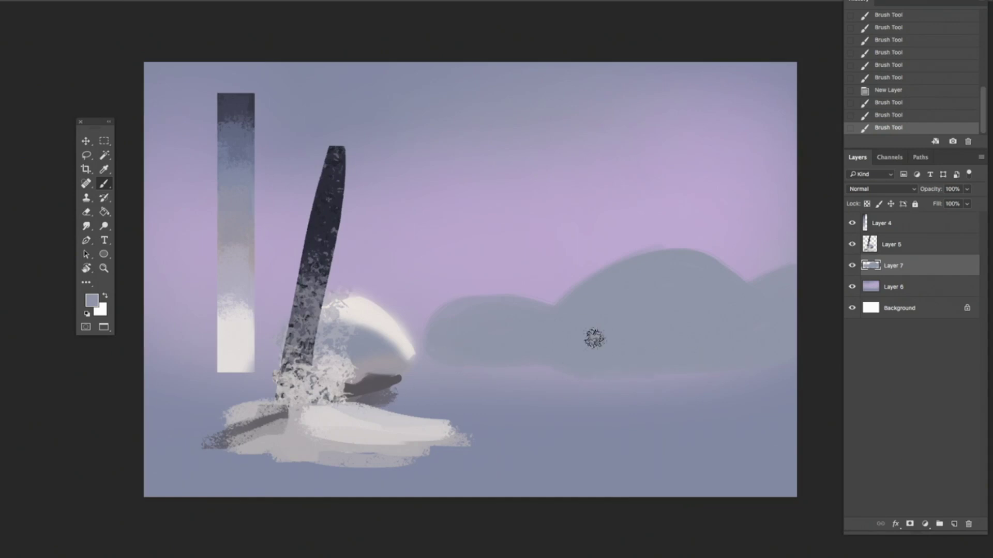
# Paint a dark ground band beneath the hills in the shadow colour sampled beside the trunk, using the 200 px splatter brush.
pyautogui.rightClick(520, 357)
pyautogui.keyDown('alt'); pyautogui.click(391, 378); pyautogui.keyUp('alt')
pyautogui.moveTo(450, 368)
pyautogui.mouseDown()
pyautogui.moveTo(550, 368)
pyautogui.moveTo(437, 362)
pyautogui.moveTo(484, 361)
pyautogui.moveTo(509, 377)
pyautogui.moveTo(724, 366)
pyautogui.moveTo(562, 359)
pyautogui.moveTo(752, 356)
pyautogui.mouseUp()
pyautogui.keyDown('alt'); pyautogui.click(380, 377); pyautogui.keyUp('alt')
pyautogui.moveTo(606, 362); pyautogui.dragTo(793, 358)
pyautogui.rightClick(508, 255)
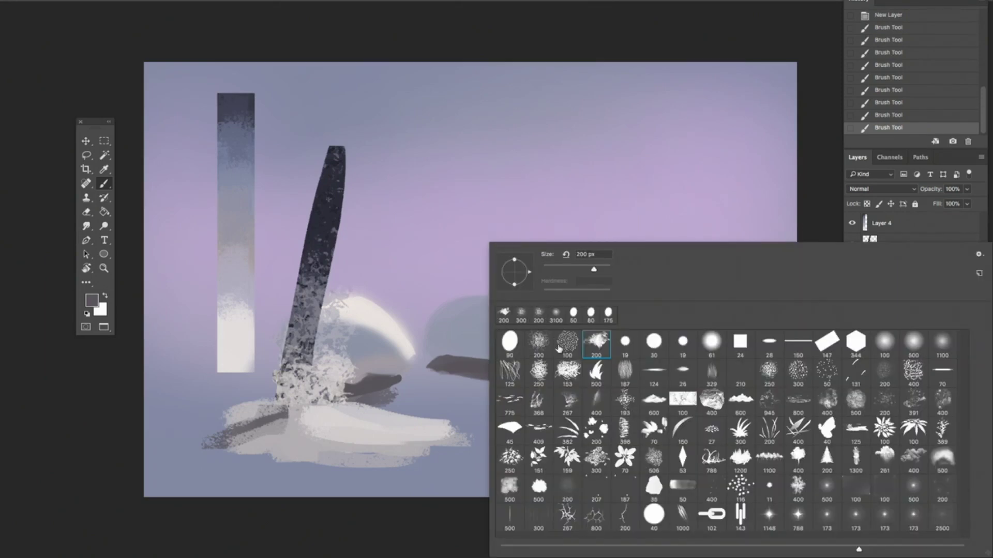
pyautogui.click(598, 340)
pyautogui.keyDown('alt'); pyautogui.click(463, 361); pyautogui.keyUp('alt')
pyautogui.moveTo(437, 368)
pyautogui.mouseDown()
pyautogui.moveTo(593, 364)
pyautogui.moveTo(562, 359)
pyautogui.mouseUp()
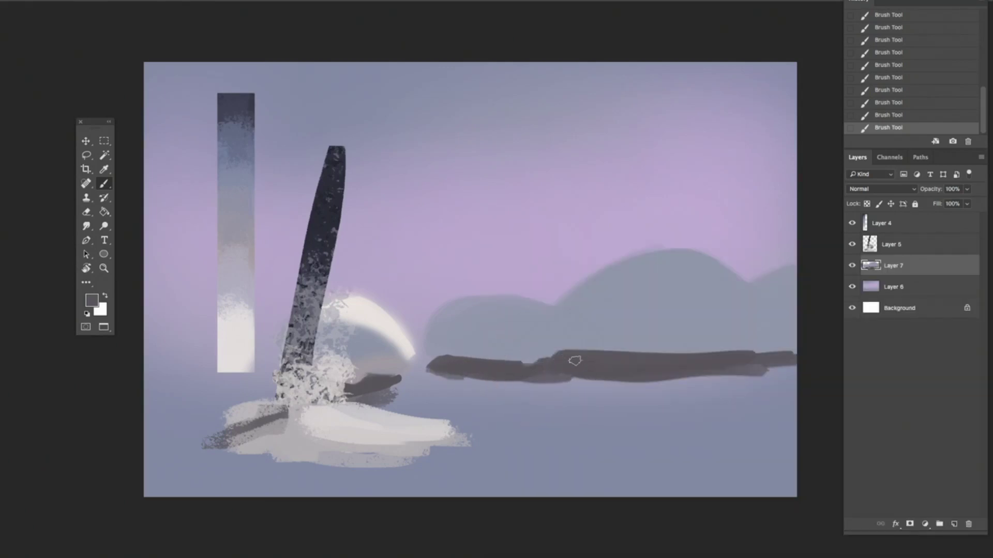
# Brush lighter grey tones, sampled from the shadow and the band itself, into the dark ground band for tonal variation.
pyautogui.keyDown('alt'); pyautogui.click(406, 390); pyautogui.keyUp('alt')
pyautogui.moveTo(481, 364); pyautogui.dragTo(434, 369)
pyautogui.moveTo(434, 369)
pyautogui.mouseDown()
pyautogui.moveTo(572, 359)
pyautogui.moveTo(552, 363)
pyautogui.moveTo(593, 375)
pyautogui.moveTo(495, 362)
pyautogui.moveTo(776, 356)
pyautogui.moveTo(747, 352)
pyautogui.moveTo(774, 368)
pyautogui.moveTo(650, 381)
pyautogui.mouseUp()
pyautogui.keyDown('alt'); pyautogui.click(512, 368); pyautogui.keyUp('alt')
pyautogui.keyDown('alt'); pyautogui.click(553, 364); pyautogui.keyUp('alt')
pyautogui.keyDown('alt'); pyautogui.click(493, 366); pyautogui.keyUp('alt')
pyautogui.keyDown('alt'); pyautogui.click(597, 358); pyautogui.keyUp('alt')
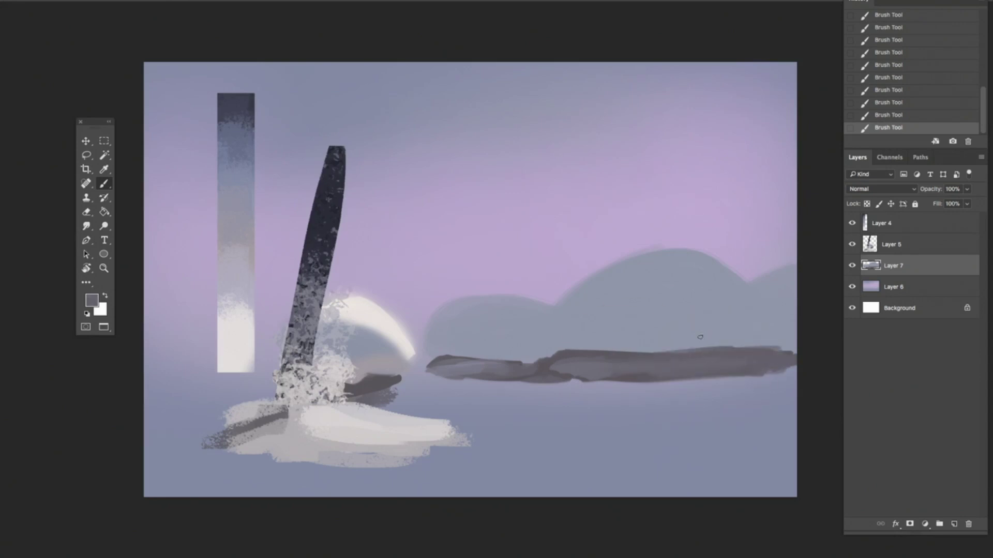
pyautogui.keyDown('alt'); pyautogui.click(554, 360); pyautogui.keyUp('alt')
# Sample the blue-grey of the hills and paint over the upper edge of the dark ground band to thin and soften it.
pyautogui.rightClick(560, 339)
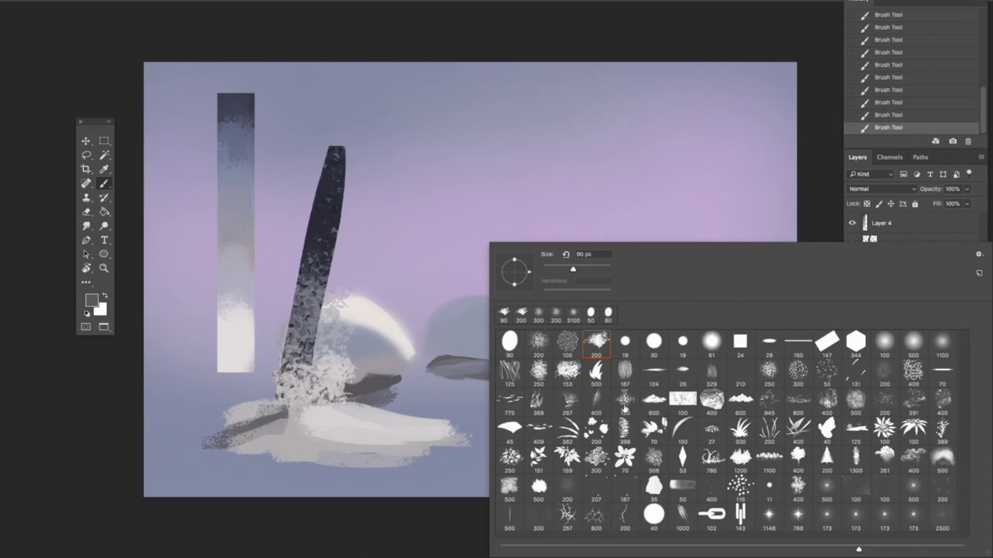
pyautogui.keyDown('alt'); pyautogui.click(466, 327); pyautogui.keyUp('alt')
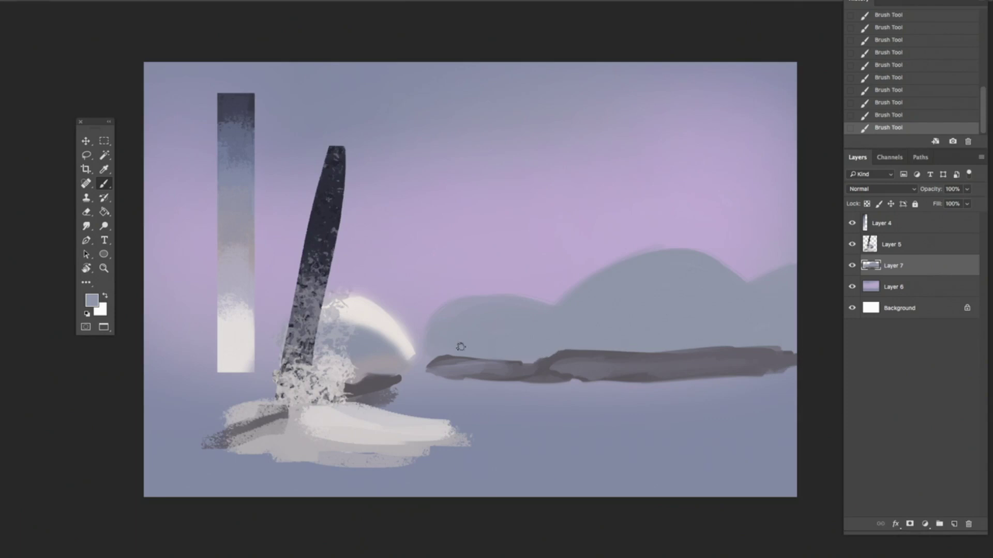
pyautogui.moveTo(461, 346)
pyautogui.mouseDown()
pyautogui.moveTo(513, 343)
pyautogui.moveTo(506, 356)
pyautogui.moveTo(436, 354)
pyautogui.moveTo(556, 329)
pyautogui.mouseUp()
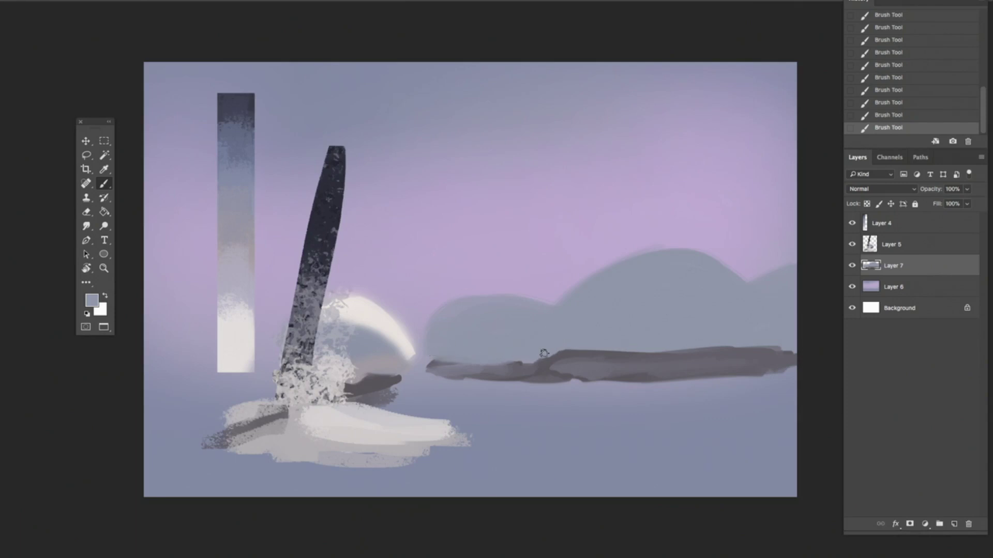
pyautogui.keyDown('alt'); pyautogui.click(527, 349); pyautogui.keyUp('alt')
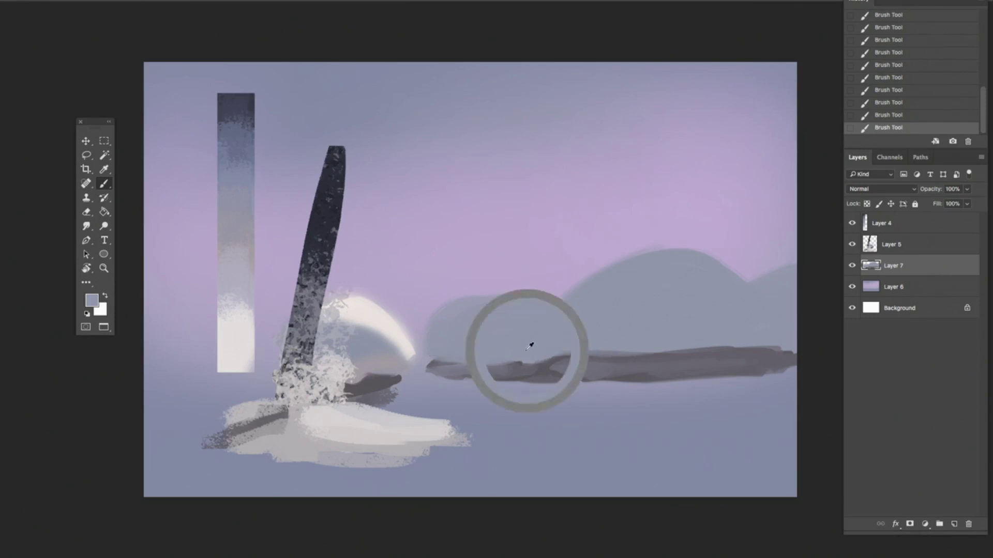
pyautogui.moveTo(530, 345)
pyautogui.mouseDown()
pyautogui.moveTo(763, 349)
pyautogui.moveTo(589, 354)
pyautogui.mouseUp()
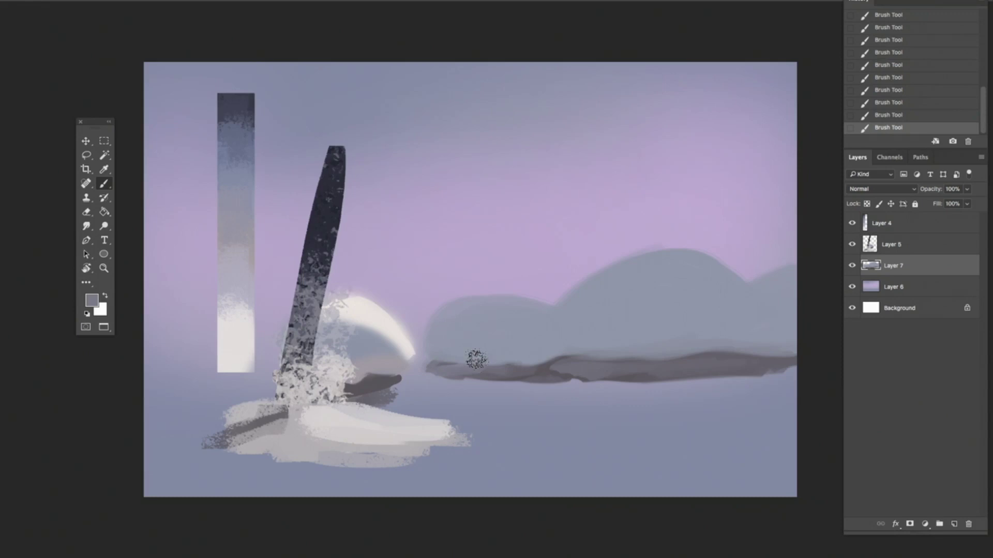
# Paint soft snow caps on the hills and a snow band below the dark ground, using the mound's off-white and the 500 px soft brush.
pyautogui.keyDown('alt'); pyautogui.click(397, 346); pyautogui.keyUp('alt')
pyautogui.rightClick(564, 279)
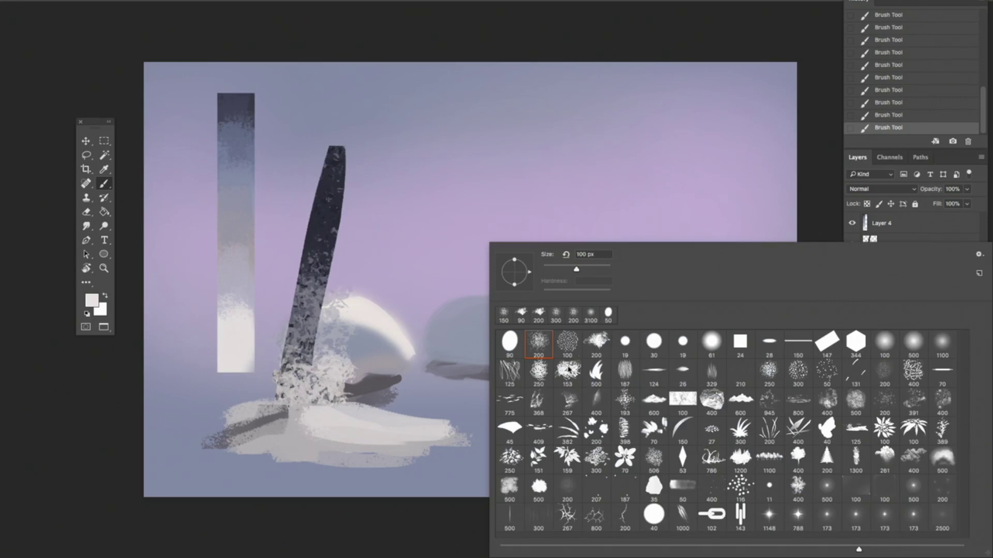
pyautogui.click(894, 349)
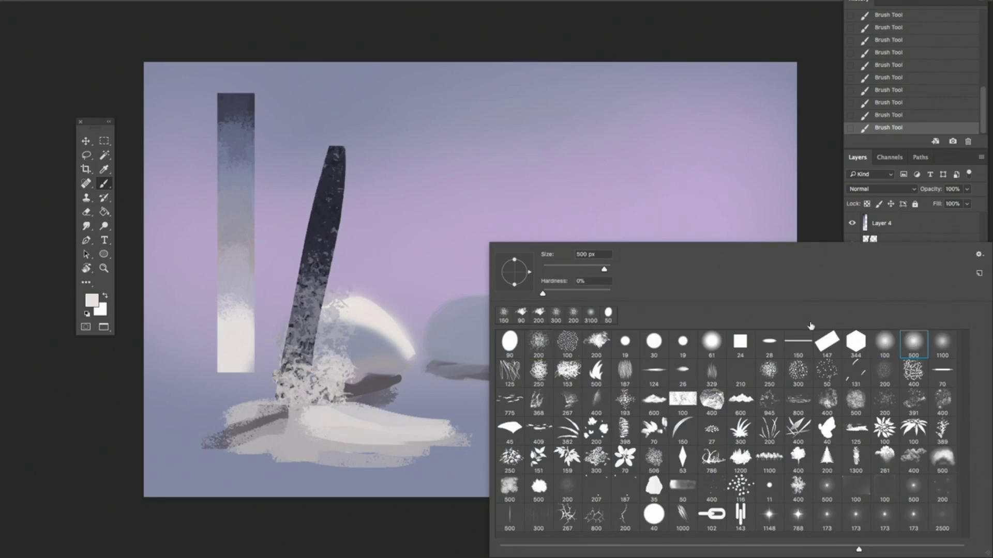
pyautogui.click(432, 326)
pyautogui.moveTo(432, 326)
pyautogui.mouseDown()
pyautogui.moveTo(458, 310)
pyautogui.moveTo(578, 300)
pyautogui.moveTo(678, 263)
pyautogui.moveTo(707, 264)
pyautogui.moveTo(689, 285)
pyautogui.moveTo(802, 266)
pyautogui.moveTo(711, 273)
pyautogui.moveTo(615, 324)
pyautogui.mouseUp()
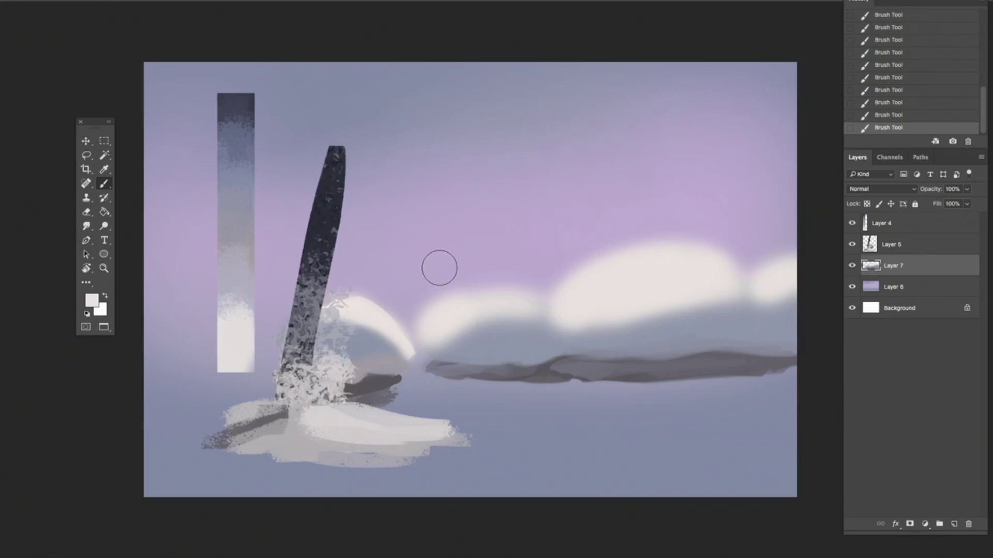
pyautogui.moveTo(476, 390)
pyautogui.mouseDown()
pyautogui.moveTo(794, 397)
pyautogui.moveTo(523, 406)
pyautogui.moveTo(461, 416)
pyautogui.moveTo(791, 417)
pyautogui.moveTo(446, 435)
pyautogui.moveTo(751, 405)
pyautogui.moveTo(761, 386)
pyautogui.mouseUp()
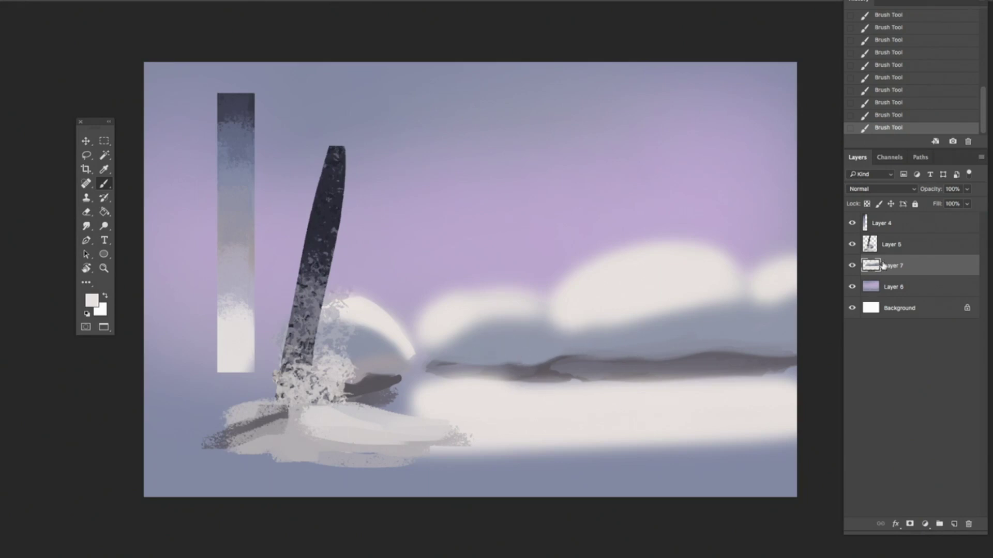
# On a new layer, sketch an oval on two short legs above a ground line, using the 90 px hard brush and the trunk's dark colour.
pyautogui.click(950, 523)
pyautogui.rightClick(610, 312)
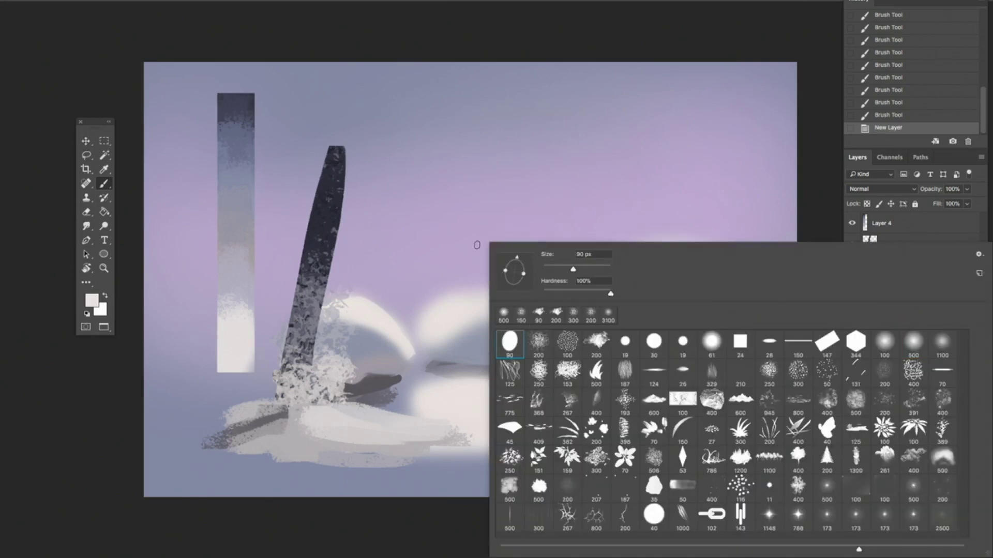
pyautogui.keyDown('alt'); pyautogui.click(340, 184); pyautogui.keyUp('alt')
pyautogui.moveTo(500, 177)
pyautogui.mouseDown()
pyautogui.moveTo(613, 142)
pyautogui.moveTo(499, 177)
pyautogui.moveTo(485, 194)
pyautogui.moveTo(593, 185)
pyautogui.mouseUp()
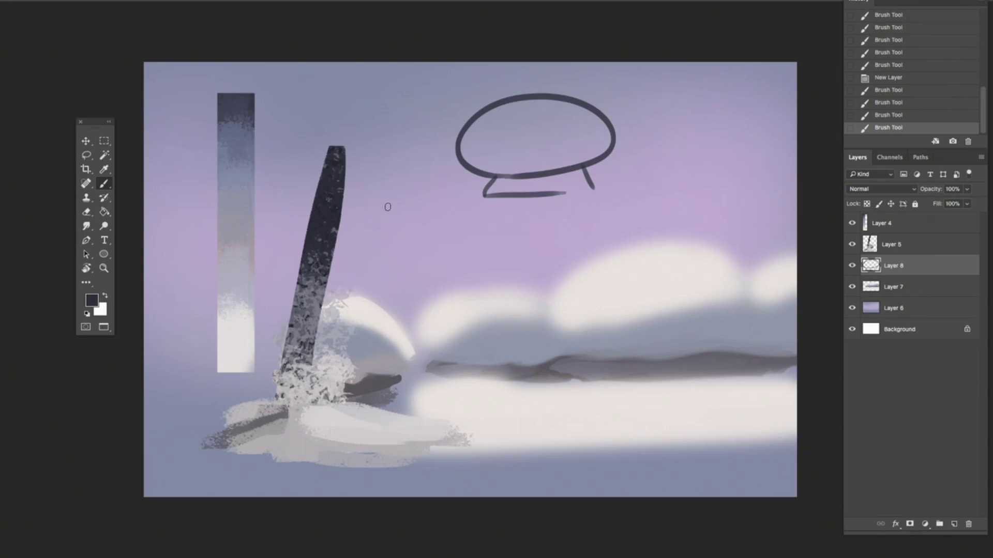
pyautogui.moveTo(378, 206); pyautogui.dragTo(718, 187)
# Annotate the sketch with incoming and bouncing light arrows, curved light zones labelled DL and RL, and a ring around the bounce point.
pyautogui.moveTo(361, 108); pyautogui.dragTo(425, 196)
pyautogui.moveTo(405, 181)
pyautogui.mouseDown()
pyautogui.moveTo(427, 170)
pyautogui.moveTo(472, 179)
pyautogui.mouseUp()
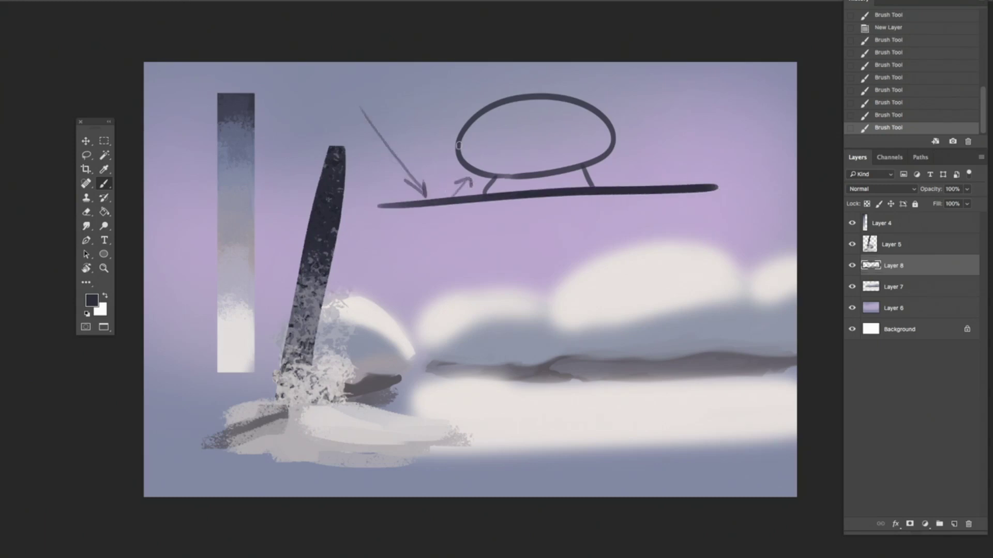
pyautogui.moveTo(459, 146); pyautogui.dragTo(501, 178)
pyautogui.moveTo(462, 134)
pyautogui.mouseDown()
pyautogui.moveTo(543, 126)
pyautogui.moveTo(575, 99)
pyautogui.mouseUp()
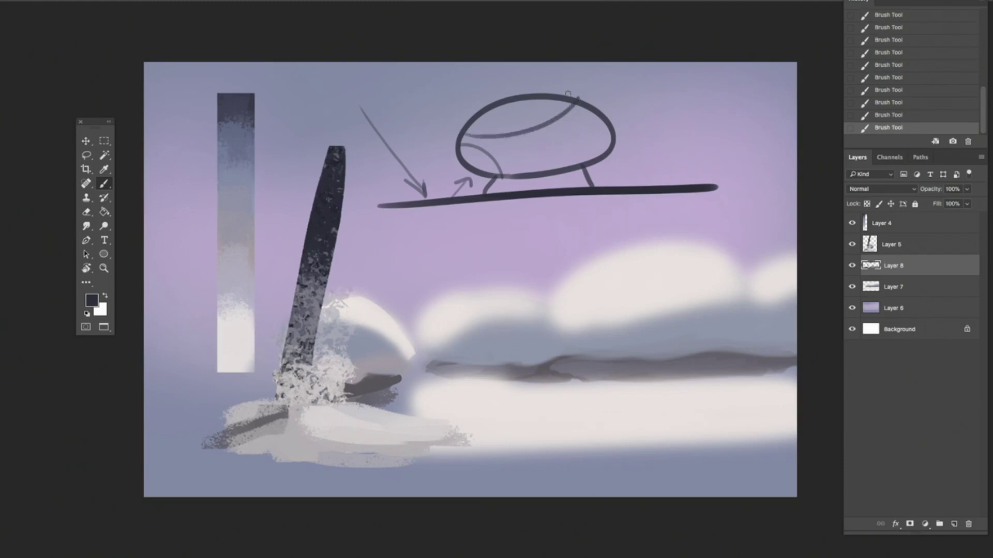
pyautogui.moveTo(495, 117); pyautogui.dragTo(513, 118)
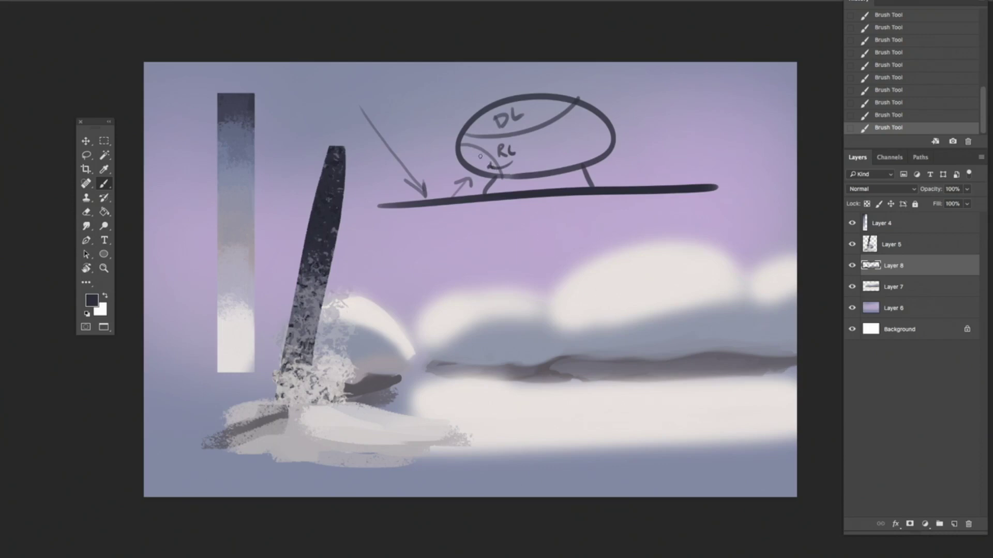
pyautogui.moveTo(425, 198); pyautogui.dragTo(479, 204)
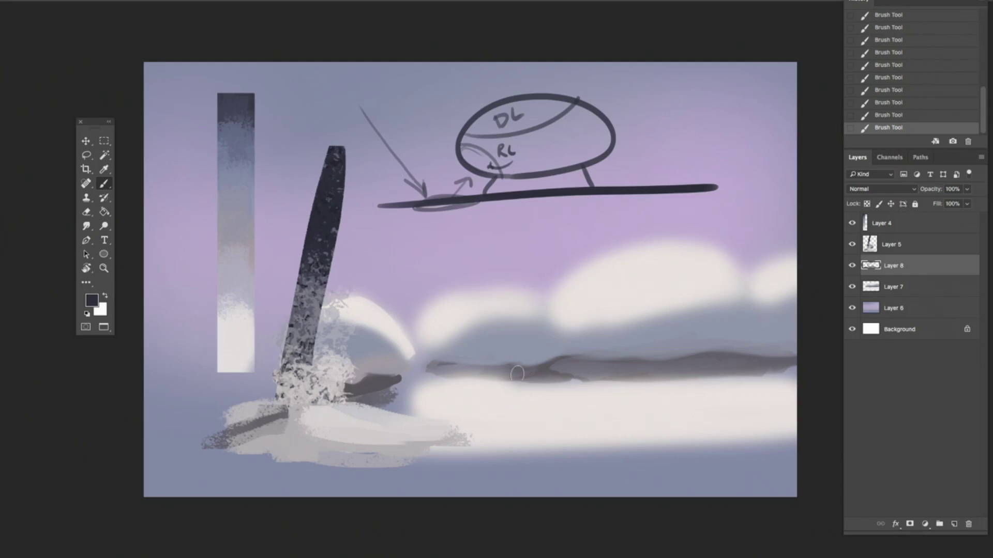
# Tint the foreground snow band with lavender sampled from the sky, spreading a paler mixed tone across it with an enlarged soft round brush.
pyautogui.rightClick(473, 335)
pyautogui.click(873, 346)
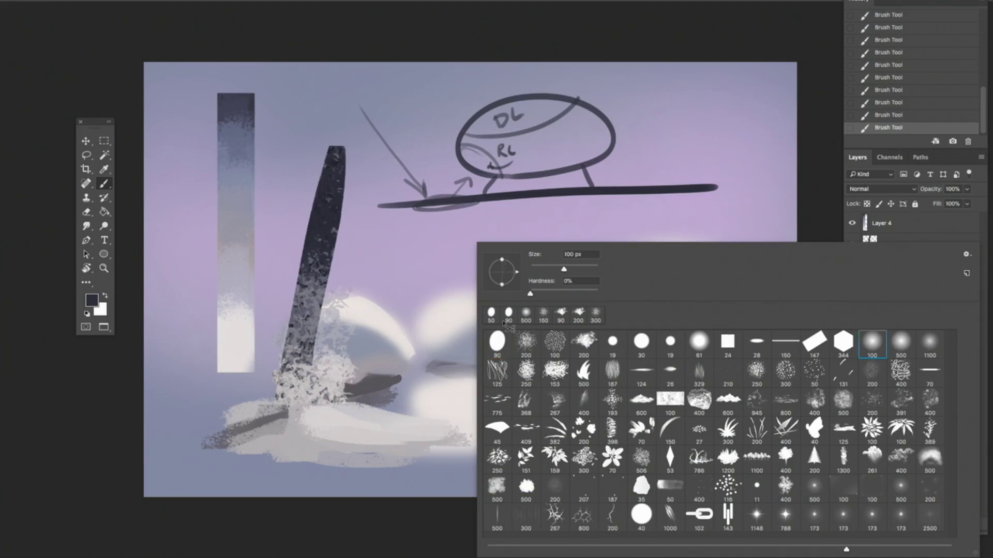
pyautogui.keyDown('alt'); pyautogui.click(406, 262); pyautogui.keyUp('alt')
pyautogui.click(435, 404)
pyautogui.press(']')
pyautogui.press(']')
pyautogui.rightClick(429, 333)
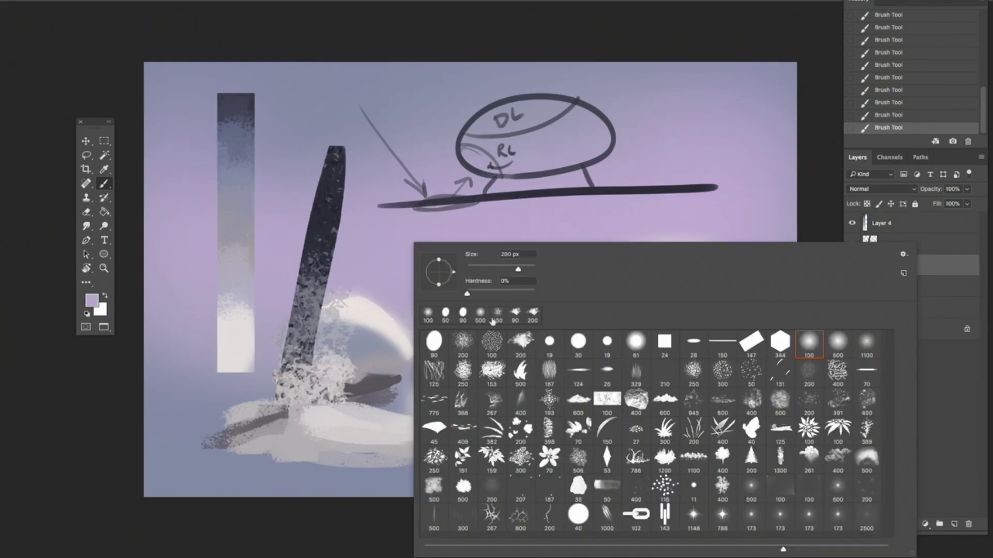
pyautogui.click(834, 345)
pyautogui.keyDown('alt'); pyautogui.click(373, 273); pyautogui.keyUp('alt')
pyautogui.moveTo(422, 409); pyautogui.dragTo(565, 402)
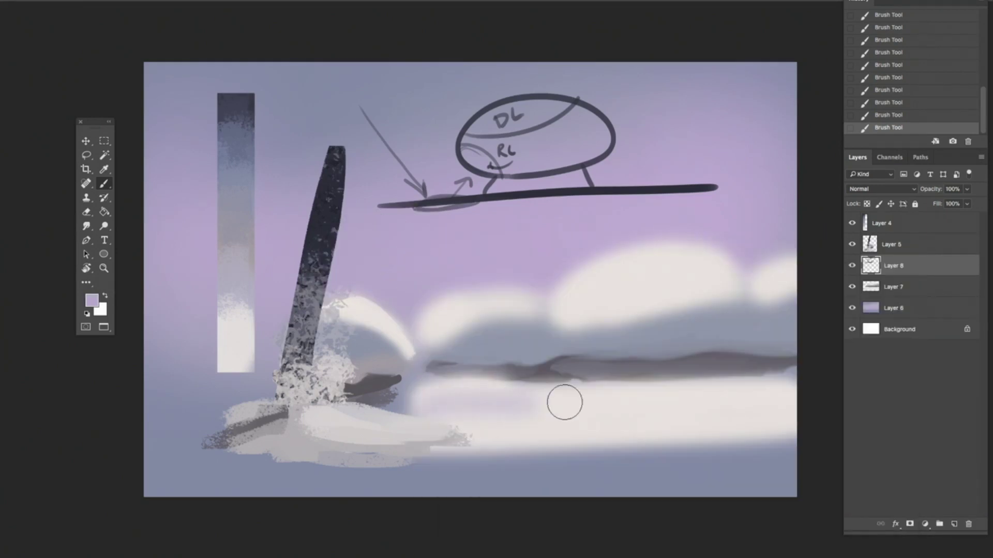
pyautogui.press(']')
pyautogui.press(']')
pyautogui.keyDown('alt'); pyautogui.click(559, 405); pyautogui.keyUp('alt')
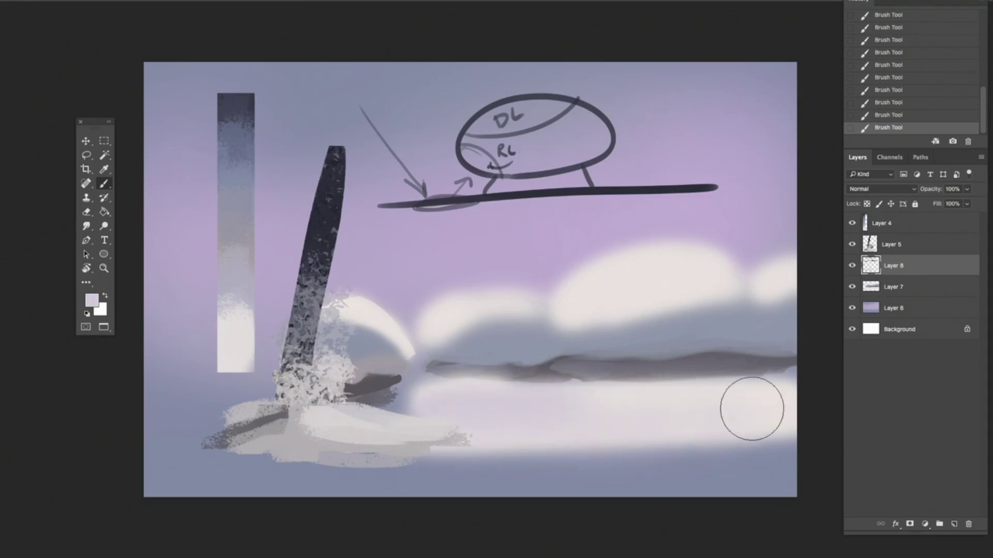
# Reduce the soft brush and glaze pale lavender over the hills' snow caps, blending the large hill's cap with a tone sampled from it.
pyautogui.press('[')
pyautogui.press('[')
pyautogui.press('[')
pyautogui.press('[')
pyautogui.press('[')
pyautogui.moveTo(437, 344); pyautogui.dragTo(444, 329)
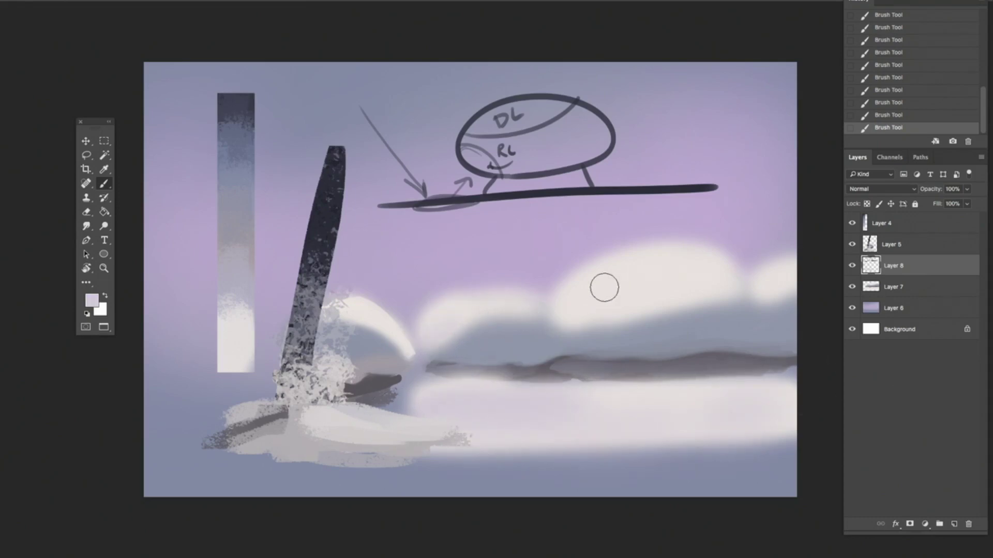
pyautogui.keyDown('alt'); pyautogui.click(693, 269); pyautogui.keyUp('alt')
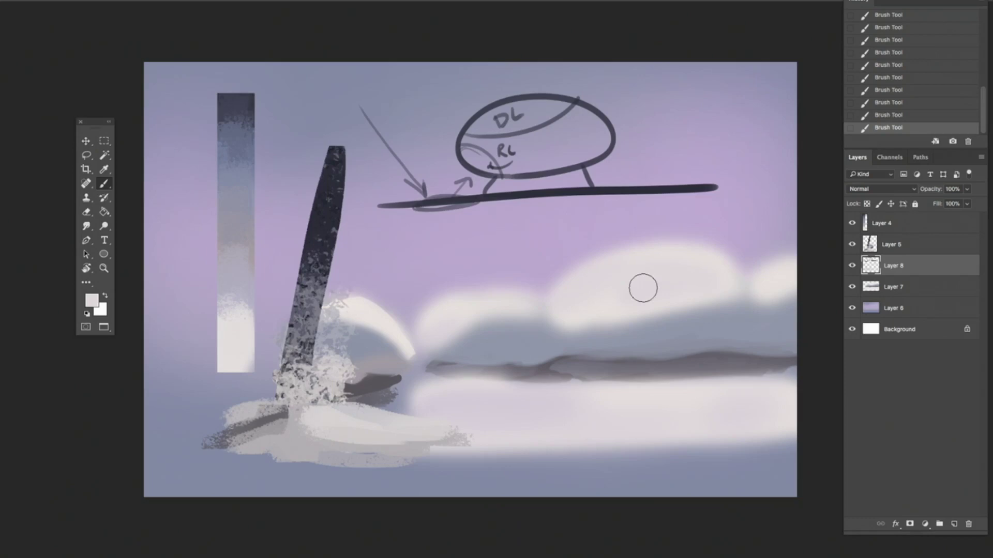
# Brush warm grey sampled from the mound's base along the hills' lower shadows and reshape the left hill's shadow with a blue-grey sampled nearby.
pyautogui.keyDown('alt'); pyautogui.click(380, 362); pyautogui.keyUp('alt')
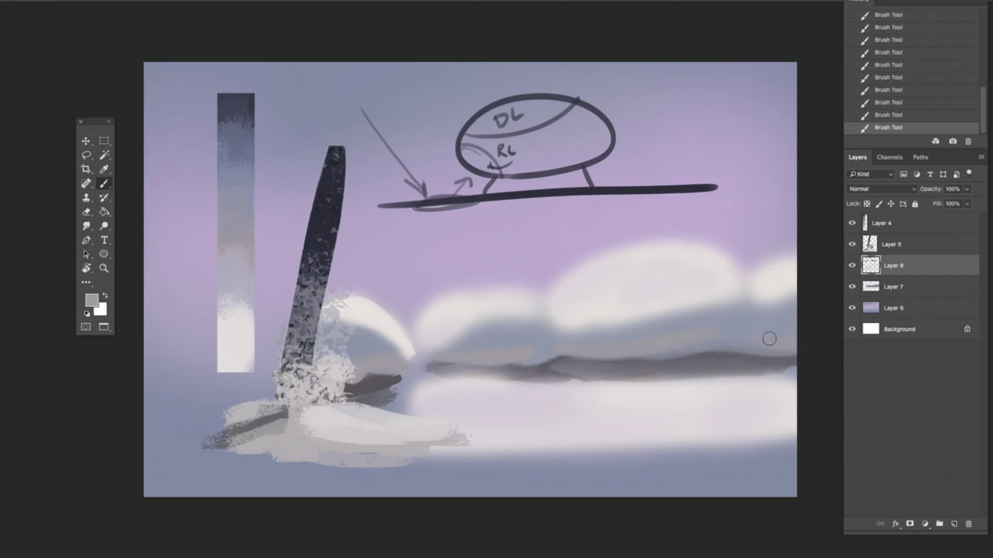
pyautogui.keyDown('alt'); pyautogui.click(521, 348); pyautogui.keyUp('alt')
pyautogui.moveTo(516, 326)
pyautogui.mouseDown()
pyautogui.moveTo(472, 333)
pyautogui.moveTo(543, 315)
pyautogui.moveTo(495, 330)
pyautogui.mouseUp()
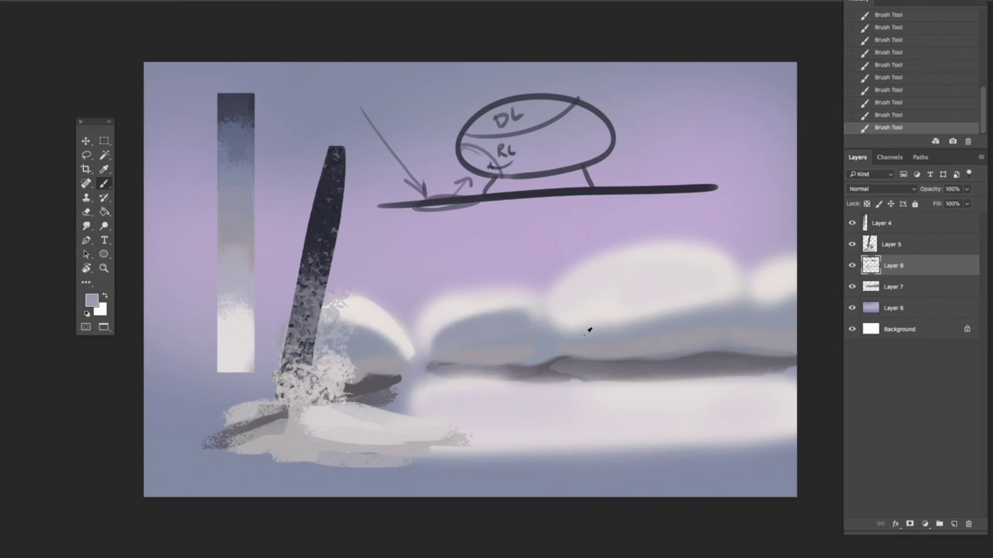
# Raise and round the blue-grey shadow on the large hill, resampling neighbouring tones to blend its upper edge.
pyautogui.moveTo(590, 328)
pyautogui.mouseDown()
pyautogui.moveTo(663, 327)
pyautogui.moveTo(632, 319)
pyautogui.moveTo(691, 307)
pyautogui.moveTo(676, 309)
pyautogui.moveTo(685, 319)
pyautogui.moveTo(671, 307)
pyautogui.moveTo(604, 313)
pyautogui.moveTo(566, 331)
pyautogui.moveTo(708, 302)
pyautogui.mouseUp()
pyautogui.keyDown('alt'); pyautogui.click(640, 321); pyautogui.keyUp('alt')
pyautogui.keyDown('alt'); pyautogui.click(569, 328); pyautogui.keyUp('alt')
pyautogui.keyDown('alt'); pyautogui.click(708, 310); pyautogui.keyUp('alt')
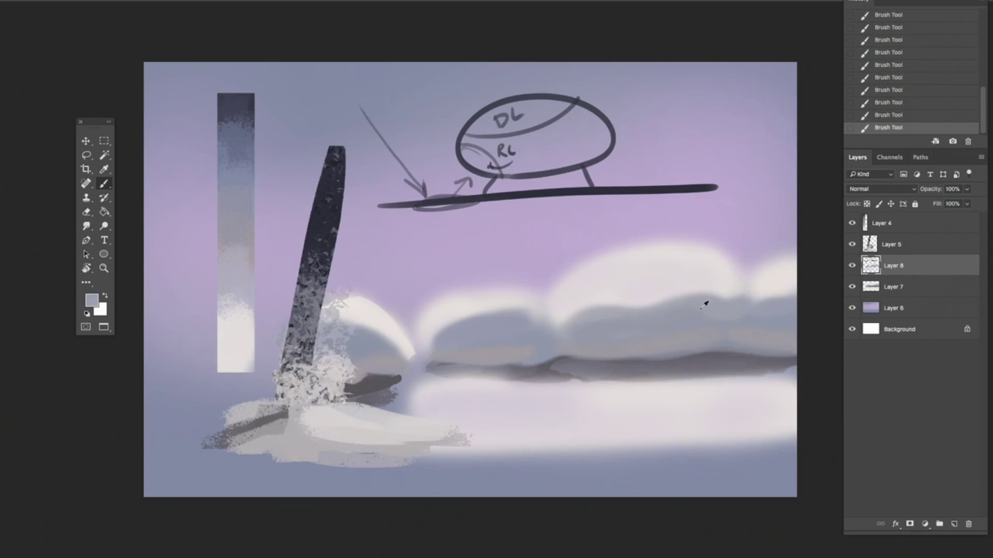
# Resample tones along the left hill's shadow and snow cap and blend the edge between them.
pyautogui.keyDown('alt'); pyautogui.click(474, 312); pyautogui.keyUp('alt')
pyautogui.moveTo(439, 335)
pyautogui.mouseDown()
pyautogui.moveTo(474, 315)
pyautogui.moveTo(537, 321)
pyautogui.mouseUp()
pyautogui.keyDown('alt'); pyautogui.click(528, 315); pyautogui.keyUp('alt')
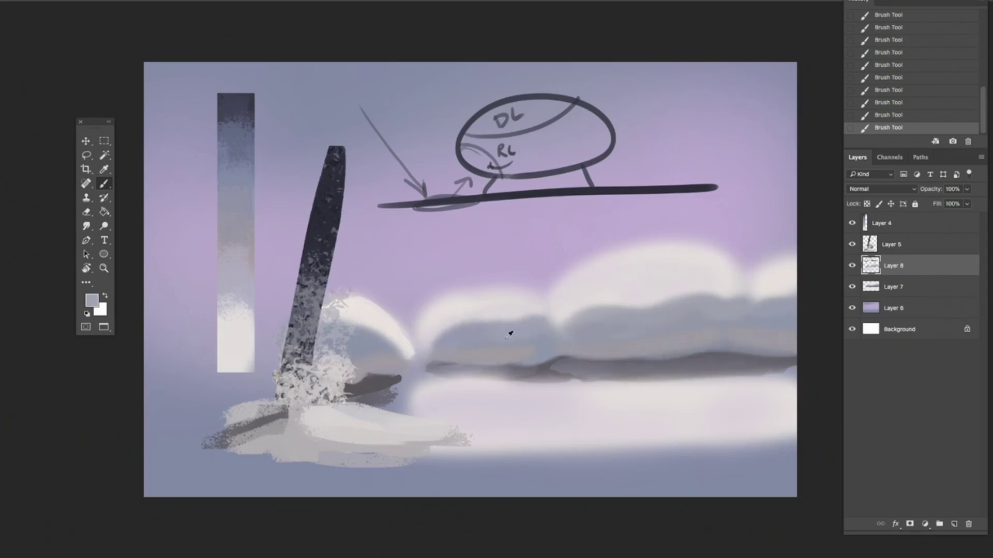
pyautogui.keyDown('alt'); pyautogui.click(490, 314); pyautogui.keyUp('alt')
pyautogui.keyDown('alt'); pyautogui.click(435, 318); pyautogui.keyUp('alt')
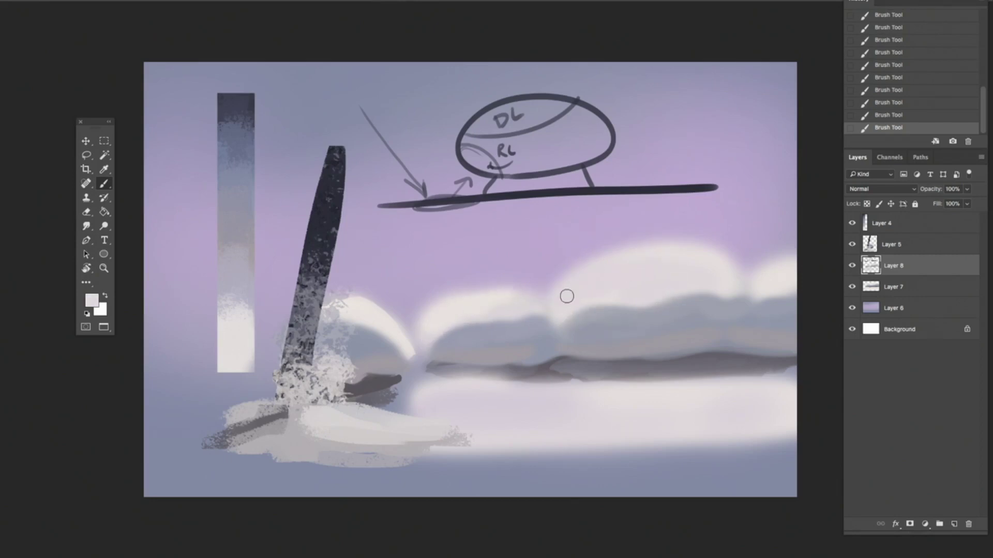
pyautogui.rightClick(471, 322)
pyautogui.click(438, 282)
pyautogui.hotkey('ctrl', 'alt', 'z')
pyautogui.hotkey('ctrl', 'alt', 'z')
# Erase softly along the outer upper edge of the left hill's snow cap on Layer 8 with a soft round eraser.
pyautogui.press('e')
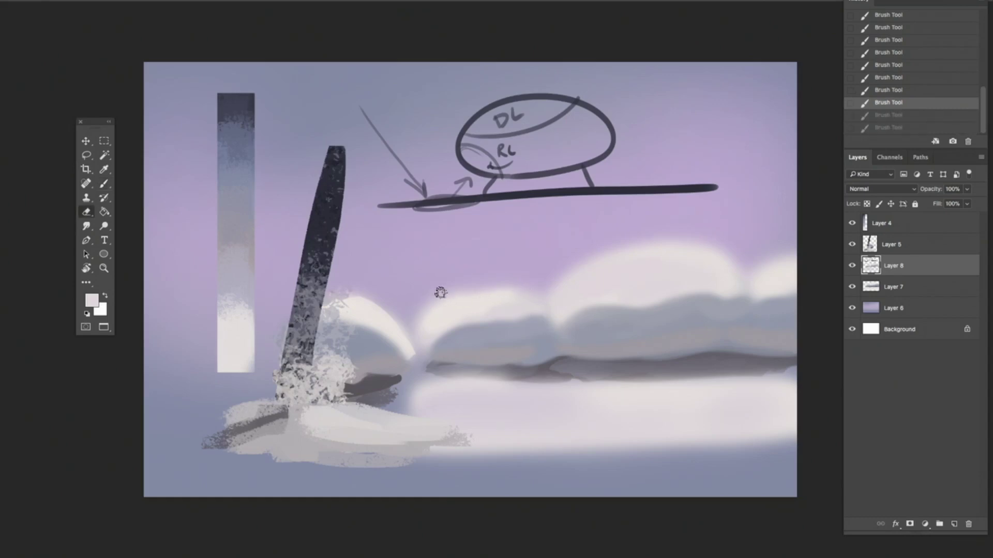
pyautogui.rightClick(457, 284)
pyautogui.click(861, 345)
pyautogui.click(403, 266)
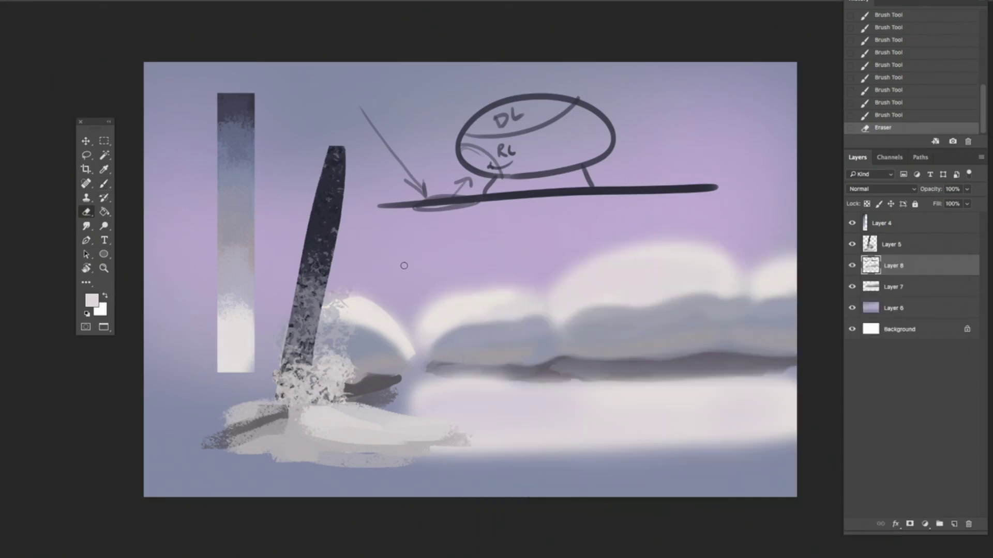
pyautogui.moveTo(403, 266); pyautogui.dragTo(482, 254)
pyautogui.press(']')
pyautogui.moveTo(416, 306)
pyautogui.mouseDown()
pyautogui.moveTo(446, 280)
pyautogui.moveTo(434, 298)
pyautogui.mouseUp()
pyautogui.moveTo(434, 298); pyautogui.dragTo(507, 268)
# Merge Layer 8 down into Layer 7 and erase along all the hills' snow caps to define their upper outlines.
pyautogui.moveTo(894, 273); pyautogui.dragTo(892, 266)
pyautogui.hotkey('ctrl', 'e')
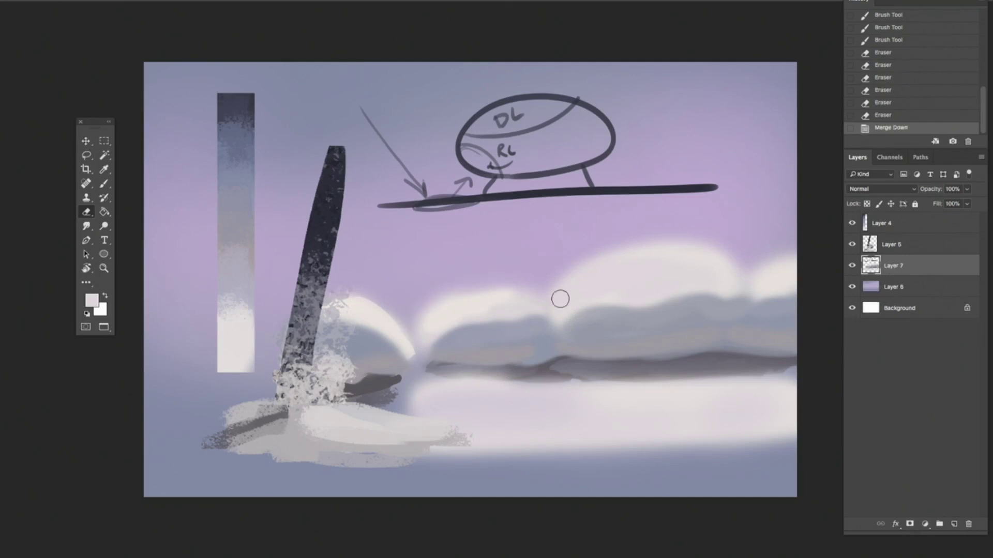
pyautogui.click(435, 293)
pyautogui.click(450, 288)
pyautogui.moveTo(456, 286); pyautogui.dragTo(521, 262)
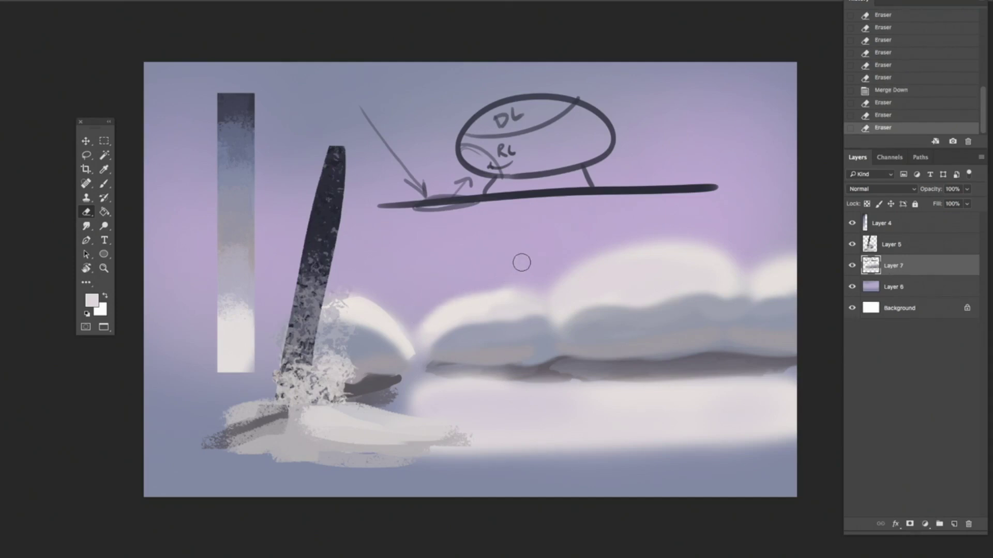
pyautogui.press('[')
pyautogui.press('[')
pyautogui.moveTo(416, 331)
pyautogui.mouseDown()
pyautogui.moveTo(440, 303)
pyautogui.moveTo(526, 291)
pyautogui.moveTo(511, 287)
pyautogui.moveTo(574, 269)
pyautogui.mouseUp()
pyautogui.moveTo(559, 281)
pyautogui.mouseDown()
pyautogui.moveTo(686, 241)
pyautogui.moveTo(655, 243)
pyautogui.moveTo(724, 248)
pyautogui.moveTo(711, 234)
pyautogui.moveTo(743, 246)
pyautogui.moveTo(723, 256)
pyautogui.moveTo(745, 268)
pyautogui.moveTo(783, 252)
pyautogui.mouseUp()
pyautogui.moveTo(674, 249); pyautogui.dragTo(718, 254)
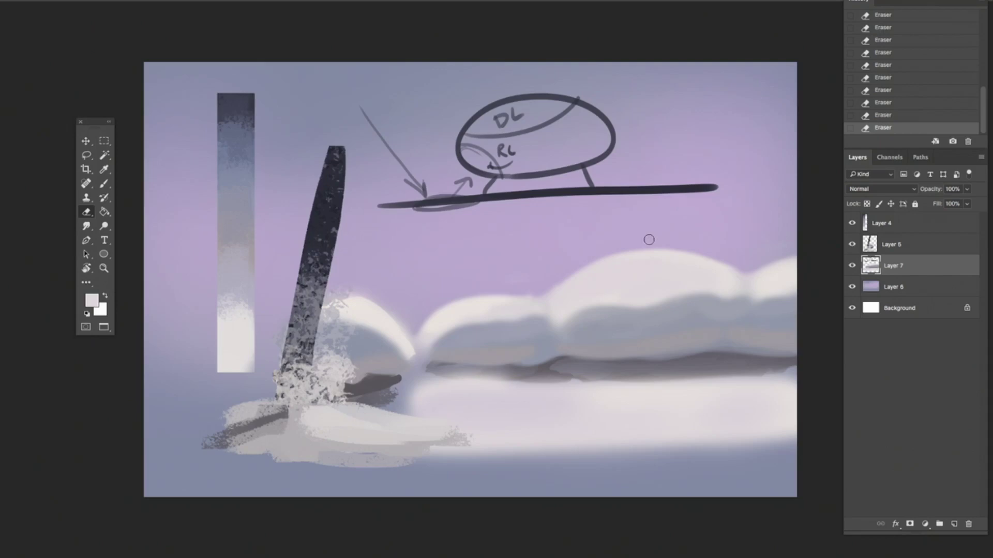
# With the 207 px speckle brush preset, sample the snow cap's off-white and stipple it over the left hill's shadow edge.
pyautogui.press('b')
pyautogui.rightClick(573, 491)
pyautogui.click(625, 487)
pyautogui.click(595, 487)
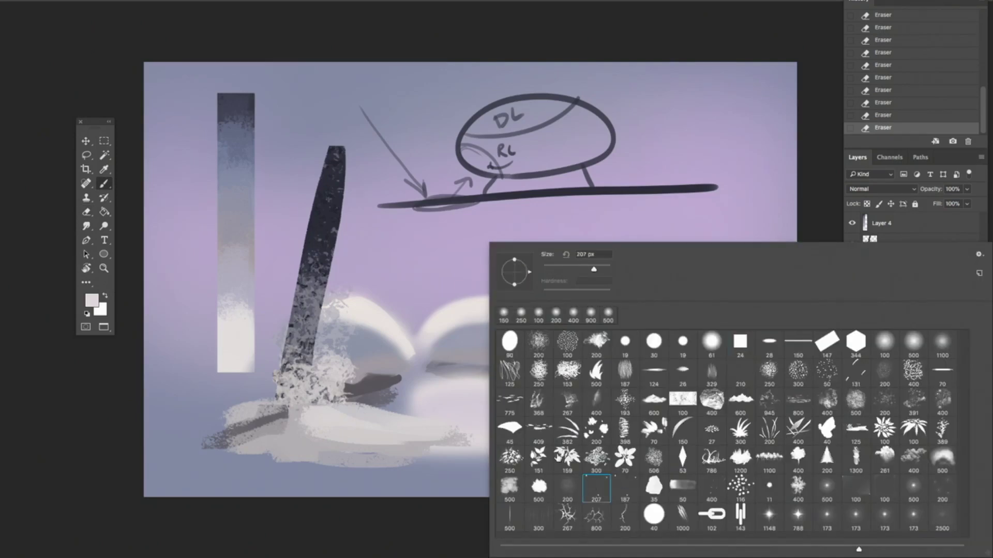
pyautogui.keyDown('alt'); pyautogui.click(467, 338); pyautogui.keyUp('alt')
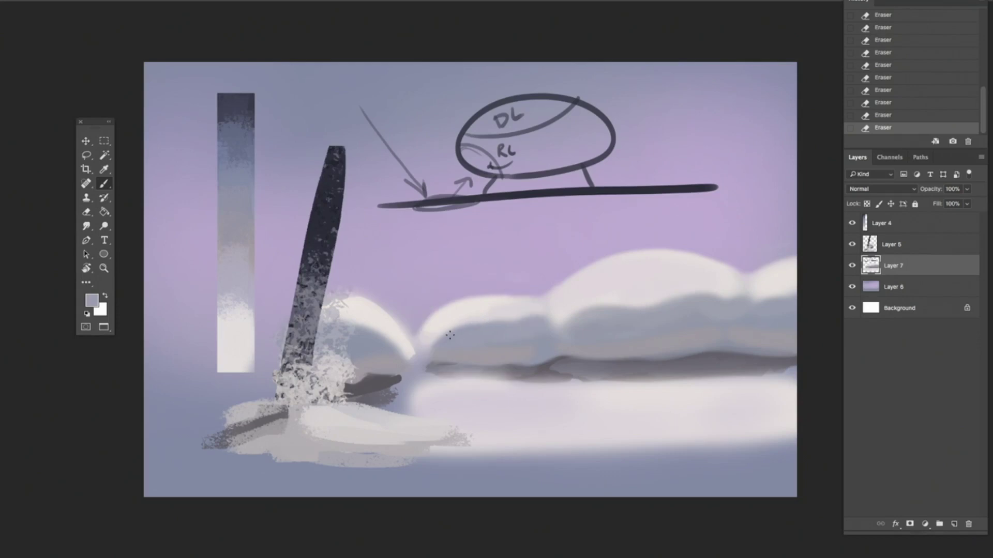
pyautogui.keyDown('alt'); pyautogui.click(482, 319); pyautogui.keyUp('alt')
pyautogui.moveTo(482, 319); pyautogui.dragTo(496, 317)
# Refine the speckled snow grain along the shadow edges of the left and large hills with the speckle brush at 70 px.
pyautogui.hotkey('ctrl', '+')
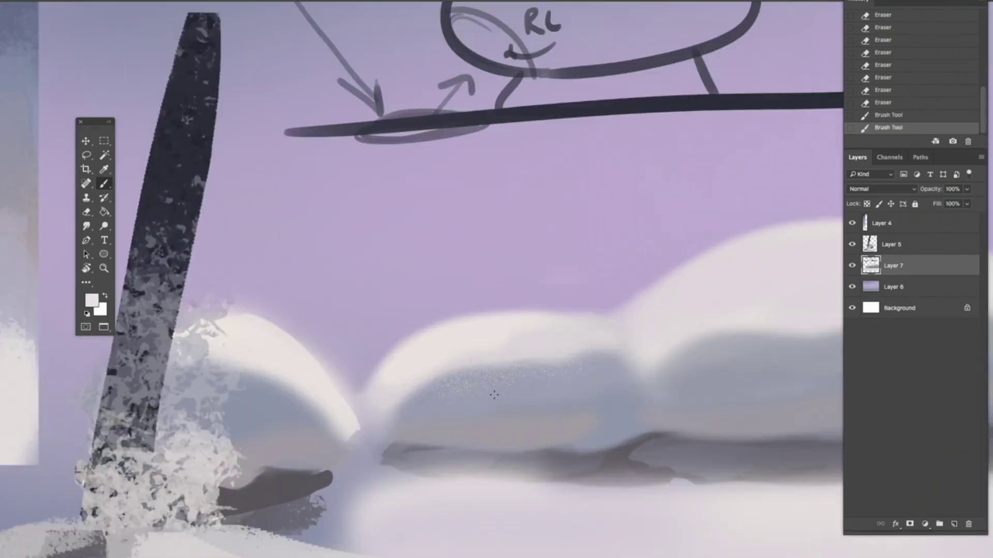
pyautogui.moveTo(680, 362); pyautogui.dragTo(550, 351)
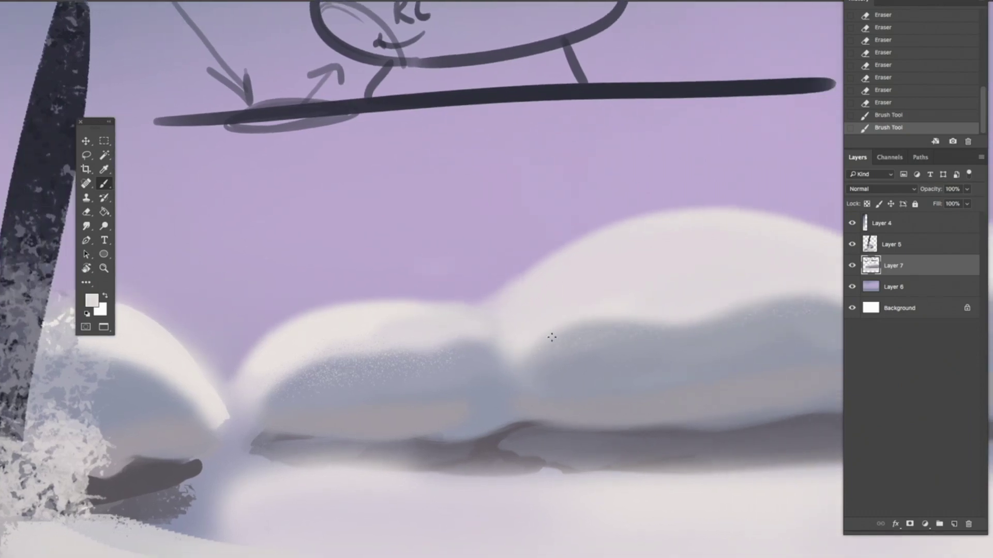
pyautogui.rightClick(447, 314)
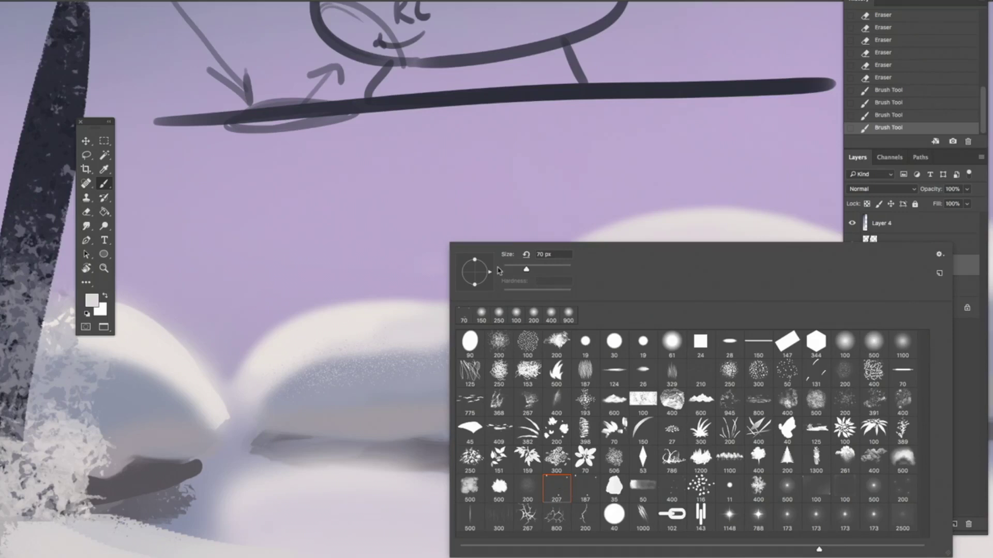
pyautogui.rightClick(389, 134)
pyautogui.click(335, 353)
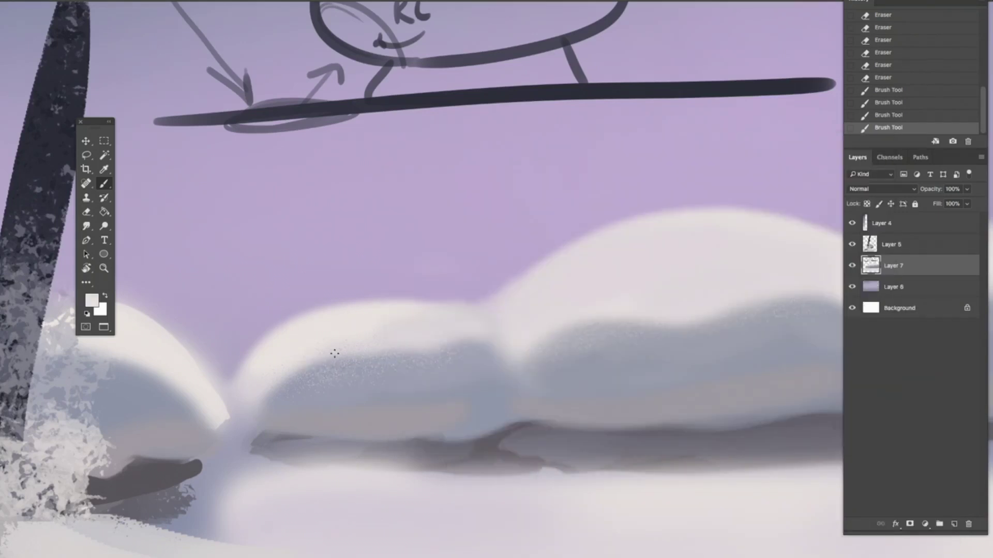
# Sample the large hill's snow-cap colour and stipple it along the shadow edges of the large and far-right hills.
pyautogui.keyDown('alt'); pyautogui.click(636, 268); pyautogui.keyUp('alt')
pyautogui.moveTo(699, 342)
pyautogui.mouseDown()
pyautogui.moveTo(671, 334)
pyautogui.moveTo(400, 348)
pyautogui.mouseUp()
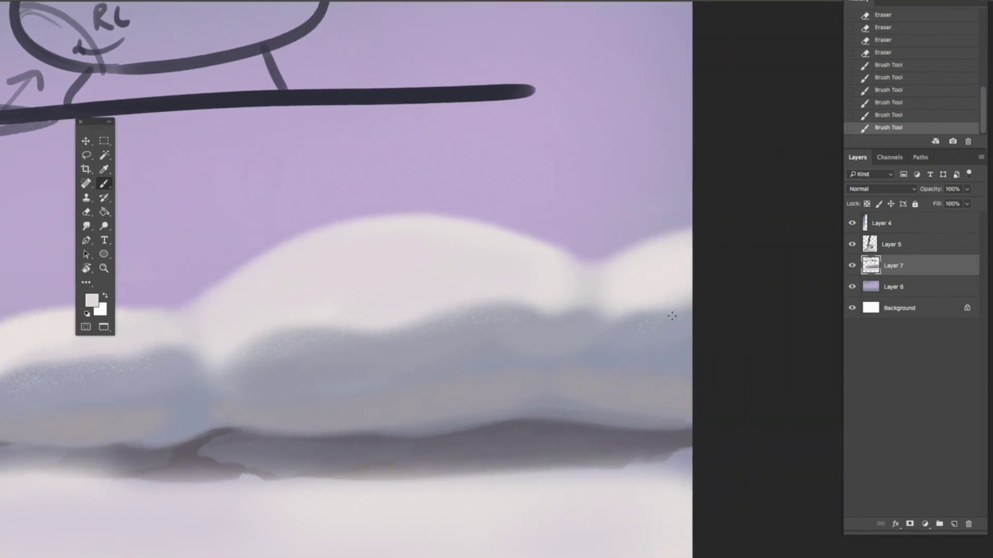
pyautogui.moveTo(529, 343); pyautogui.dragTo(697, 316)
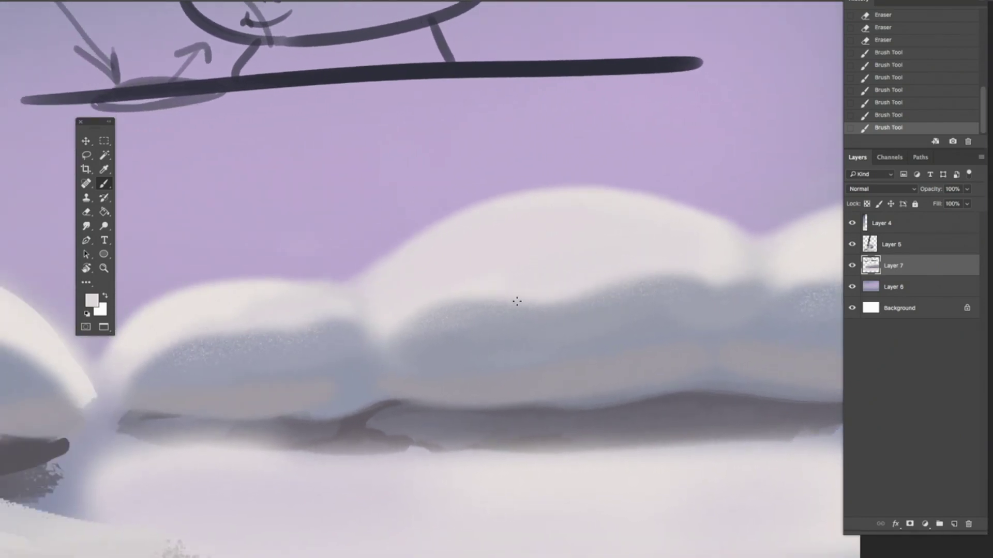
pyautogui.press('super+minus')
pyautogui.press('super+minus')
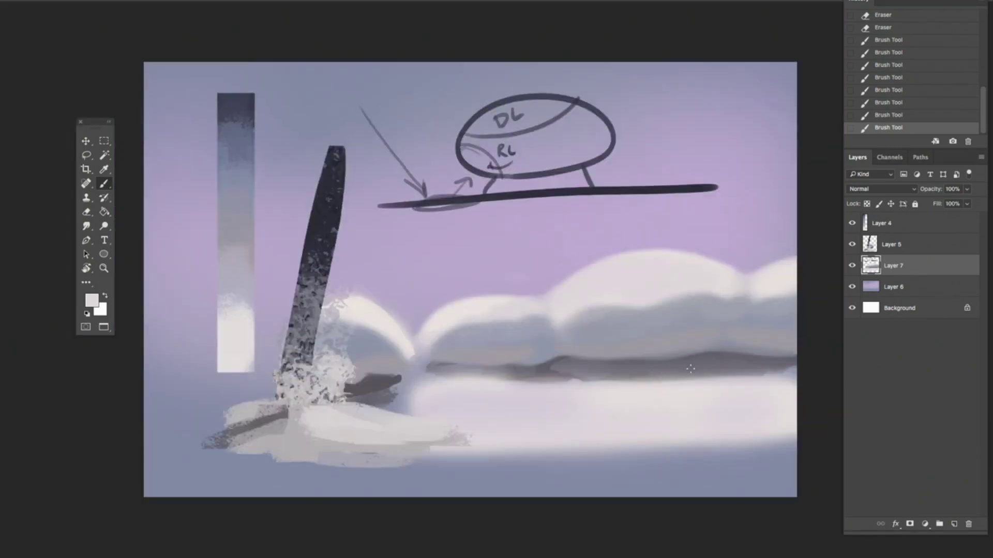
# Switch to a solid, irregular-edged brush preset and sharpen the outer edge of the middle hill's snow cap.
pyautogui.moveTo(693, 372); pyautogui.dragTo(661, 383)
pyautogui.rightClick(605, 369)
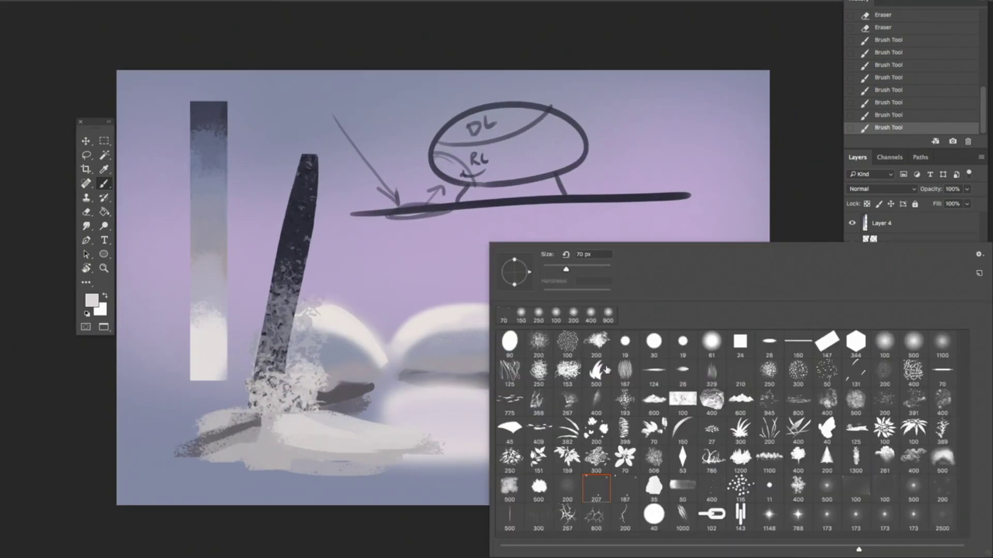
pyautogui.click(599, 342)
pyautogui.moveTo(429, 314); pyautogui.dragTo(395, 338)
pyautogui.moveTo(394, 339); pyautogui.dragTo(412, 324)
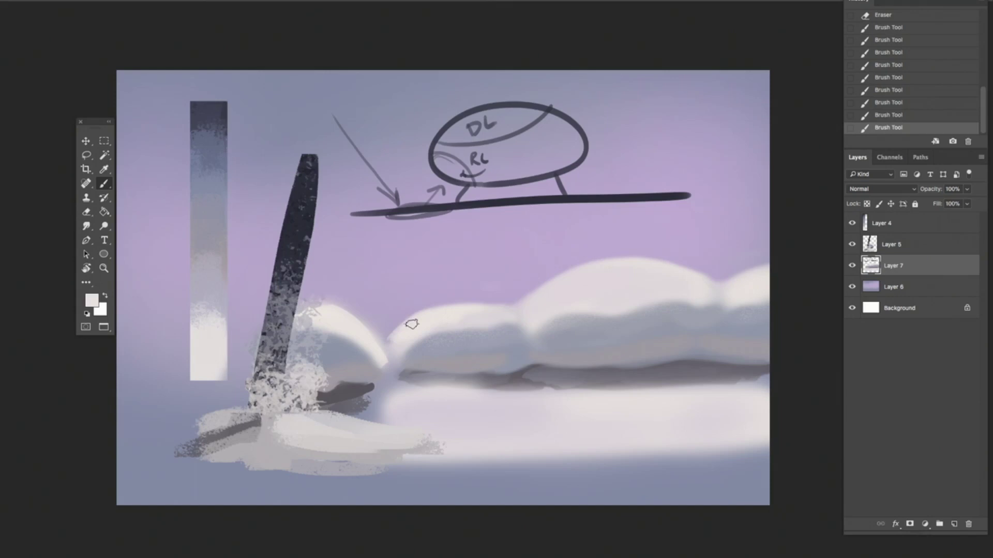
# Sample nearby snow and shadow colours and blend the junction between the large and far-right hills.
pyautogui.keyDown('alt'); pyautogui.click(562, 292); pyautogui.keyUp('alt')
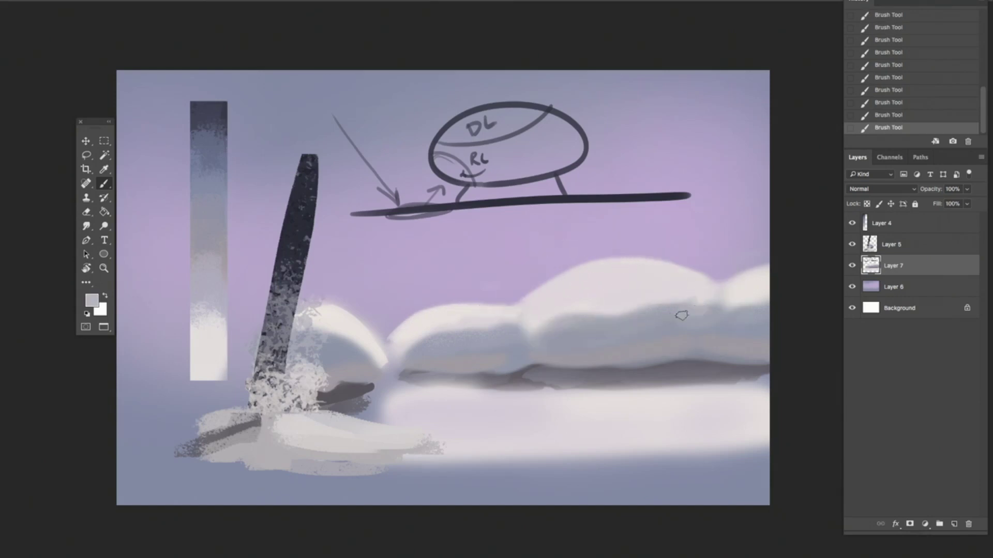
pyautogui.keyDown('alt'); pyautogui.click(723, 298); pyautogui.keyUp('alt')
pyautogui.keyDown('alt'); pyautogui.click(732, 300); pyautogui.keyUp('alt')
pyautogui.moveTo(723, 308); pyautogui.dragTo(735, 308)
pyautogui.keyDown('alt'); pyautogui.click(718, 308); pyautogui.keyUp('alt')
pyautogui.keyDown('alt'); pyautogui.click(745, 300); pyautogui.keyUp('alt')
# Refine the shadow edges beneath the large and middle hills' snow caps with colours sampled along them.
pyautogui.keyDown('alt'); pyautogui.click(606, 325); pyautogui.keyUp('alt')
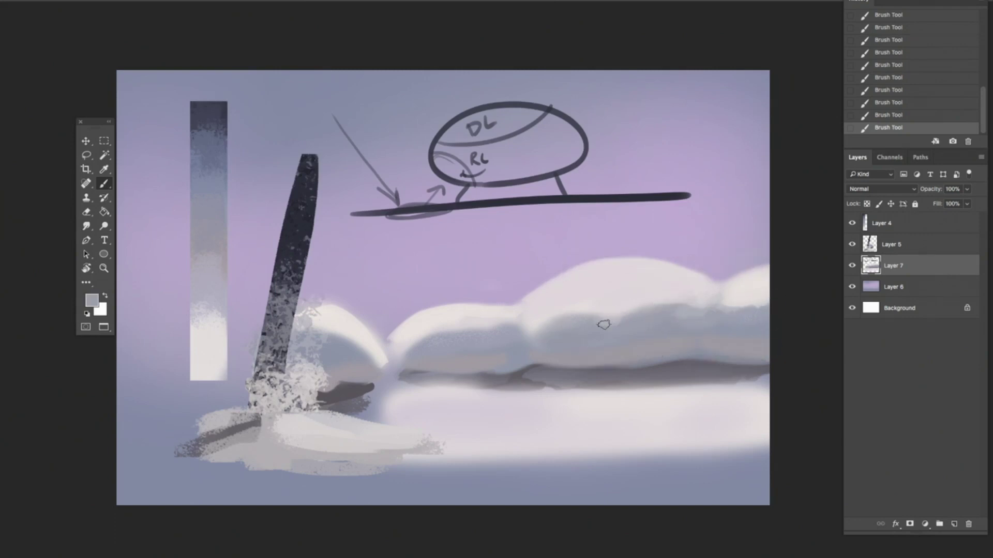
pyautogui.keyDown('alt'); pyautogui.click(618, 321); pyautogui.keyUp('alt')
pyautogui.keyDown('alt'); pyautogui.click(492, 321); pyautogui.keyUp('alt')
pyautogui.keyDown('alt'); pyautogui.click(505, 334); pyautogui.keyUp('alt')
pyautogui.keyDown('alt'); pyautogui.click(419, 341); pyautogui.keyUp('alt')
pyautogui.keyDown('alt'); pyautogui.click(463, 316); pyautogui.keyUp('alt')
pyautogui.keyDown('alt'); pyautogui.click(523, 325); pyautogui.keyUp('alt')
pyautogui.keyDown('alt'); pyautogui.click(527, 327); pyautogui.keyUp('alt')
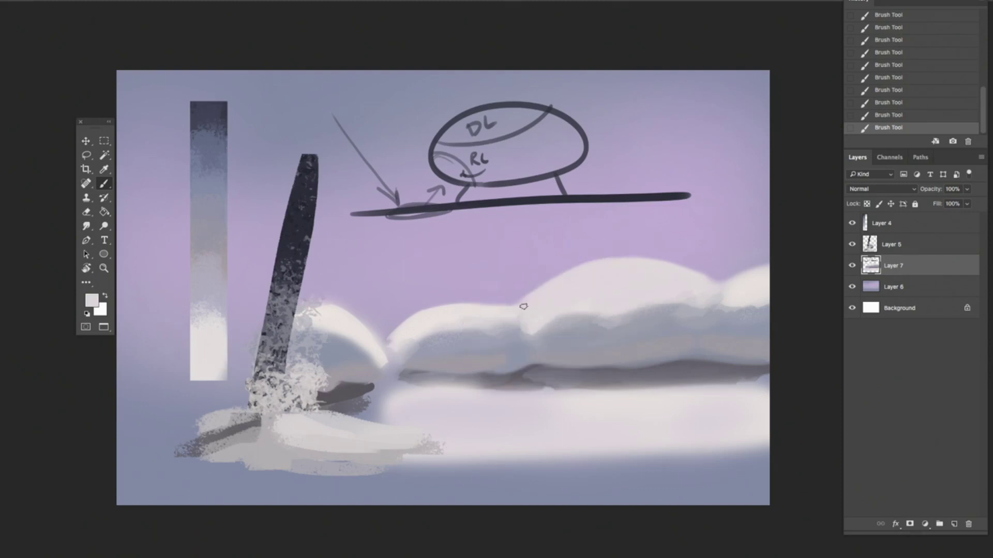
pyautogui.keyDown('alt'); pyautogui.click(524, 308); pyautogui.keyUp('alt')
# Sharpen the foreground snow's upper edge beneath the dark ground and brush blue-grey shadow streaks across the snow.
pyautogui.moveTo(547, 394); pyautogui.dragTo(750, 380)
pyautogui.keyDown('alt'); pyautogui.click(638, 370); pyautogui.keyUp('alt')
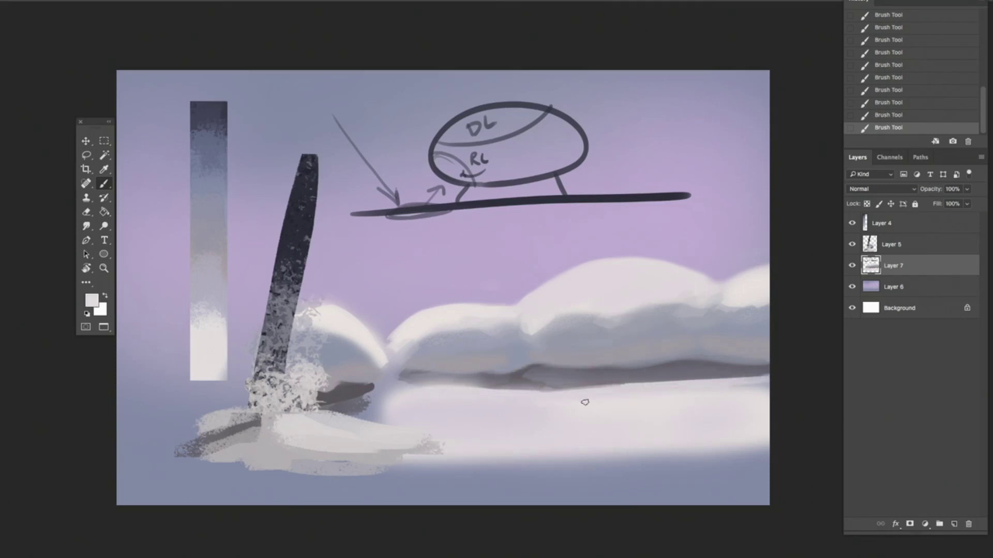
pyautogui.keyDown('alt'); pyautogui.click(612, 454); pyautogui.keyUp('alt')
pyautogui.moveTo(516, 427); pyautogui.dragTo(676, 397)
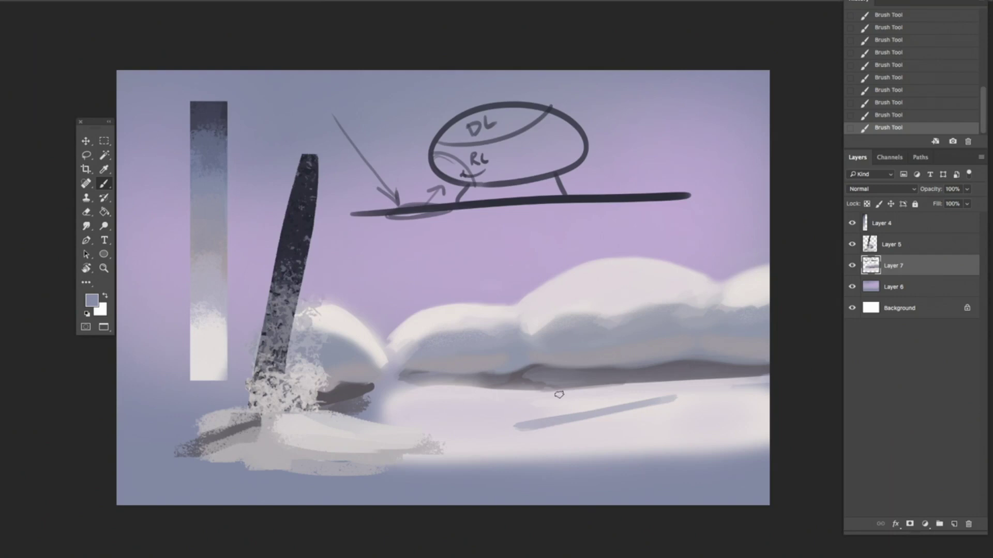
pyautogui.keyDown('alt'); pyautogui.click(533, 422); pyautogui.keyUp('alt')
pyautogui.moveTo(495, 423); pyautogui.dragTo(719, 399)
# Blend the foreground shadow streaks using sampled snow and shadow colours, and firm up the snow's lower edge.
pyautogui.keyDown('alt'); pyautogui.click(694, 403); pyautogui.keyUp('alt')
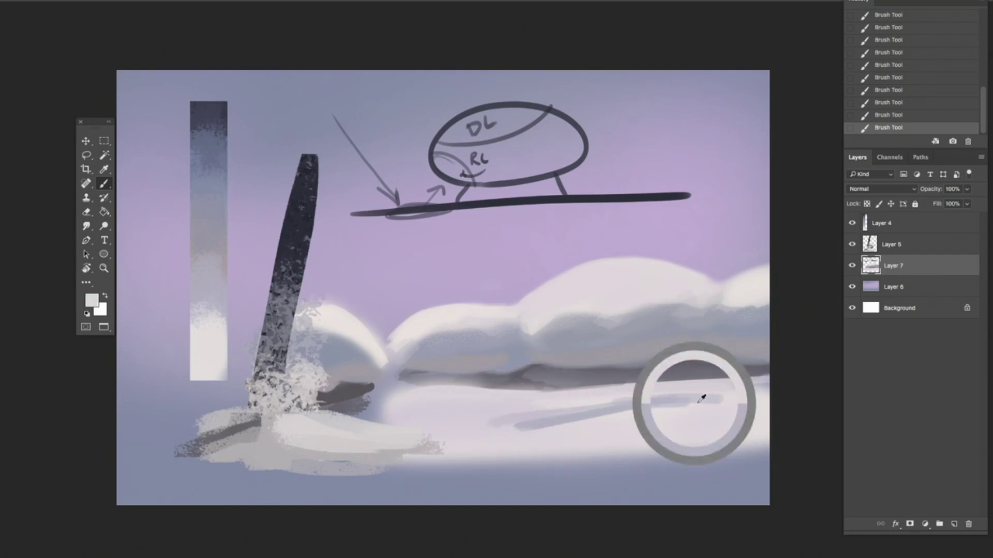
pyautogui.moveTo(598, 419); pyautogui.dragTo(465, 426)
pyautogui.keyDown('alt'); pyautogui.click(549, 423); pyautogui.keyUp('alt')
pyautogui.moveTo(526, 426); pyautogui.dragTo(418, 429)
pyautogui.moveTo(418, 429)
pyautogui.mouseDown()
pyautogui.moveTo(588, 425)
pyautogui.moveTo(758, 400)
pyautogui.mouseUp()
pyautogui.keyDown('alt'); pyautogui.click(661, 395); pyautogui.keyUp('alt')
pyautogui.moveTo(525, 414); pyautogui.dragTo(437, 422)
pyautogui.moveTo(500, 443)
pyautogui.mouseDown()
pyautogui.moveTo(634, 428)
pyautogui.moveTo(701, 396)
pyautogui.mouseUp()
pyautogui.moveTo(538, 453)
pyautogui.mouseDown()
pyautogui.moveTo(717, 451)
pyautogui.moveTo(474, 462)
pyautogui.moveTo(756, 445)
pyautogui.mouseUp()
pyautogui.moveTo(603, 424)
pyautogui.mouseDown()
pyautogui.moveTo(527, 438)
pyautogui.moveTo(691, 410)
pyautogui.mouseUp()
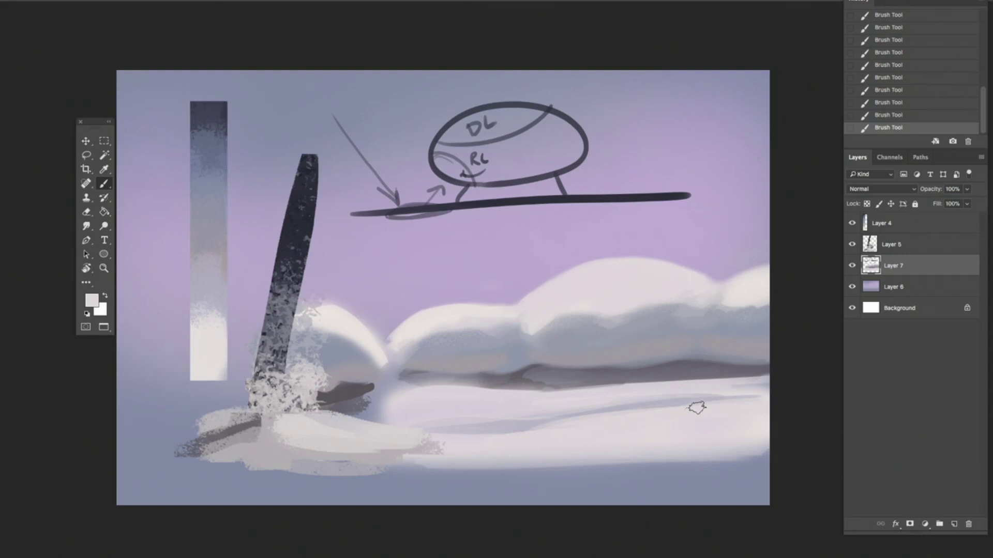
# Define the curved shadow line across the foreground snow, soften its near end and layer pale snow along the dark ground's edge.
pyautogui.keyDown('alt'); pyautogui.click(436, 457); pyautogui.keyUp('alt')
pyautogui.moveTo(450, 424); pyautogui.dragTo(746, 397)
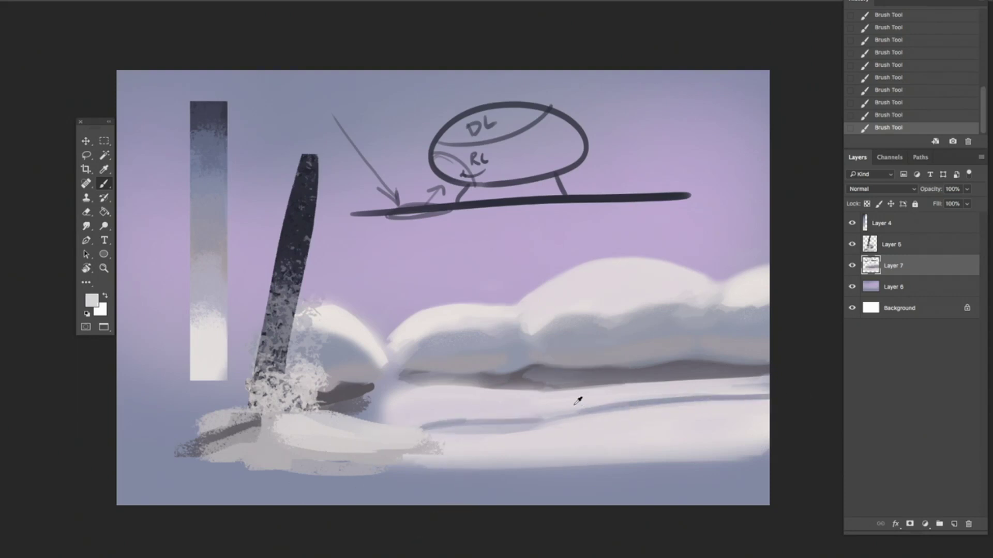
pyautogui.keyDown('alt'); pyautogui.click(516, 419); pyautogui.keyUp('alt')
pyautogui.moveTo(488, 419); pyautogui.dragTo(409, 426)
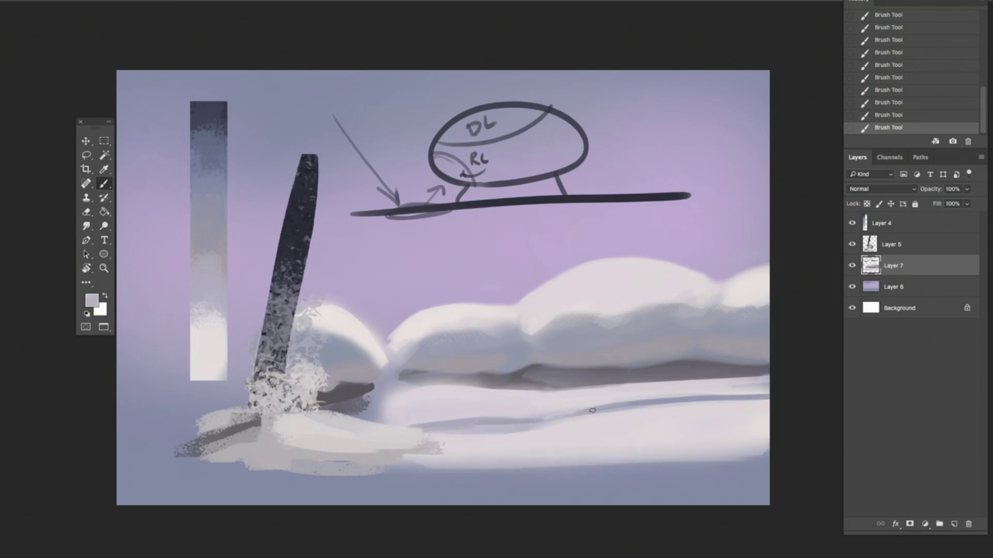
pyautogui.keyDown('alt'); pyautogui.click(729, 377); pyautogui.keyUp('alt')
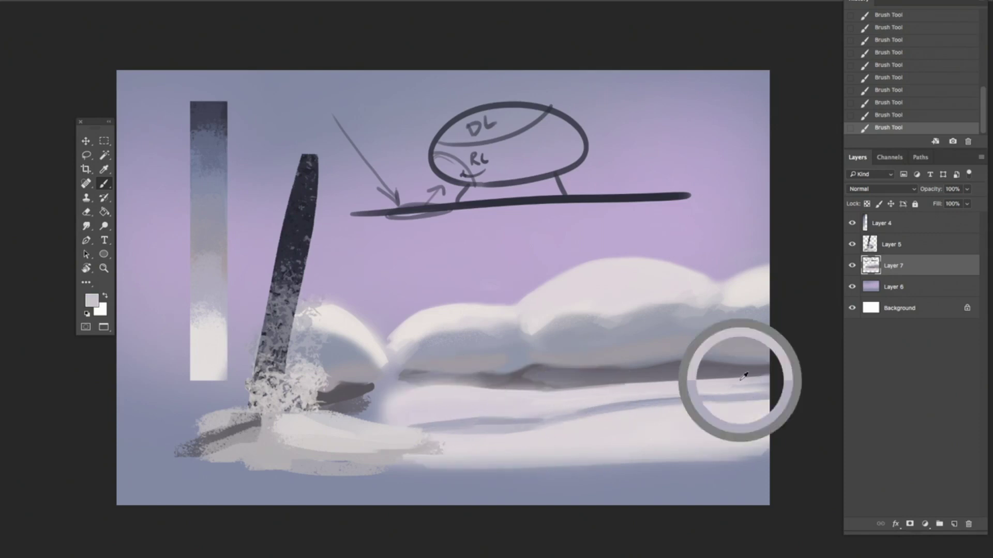
pyautogui.moveTo(768, 373); pyautogui.dragTo(534, 398)
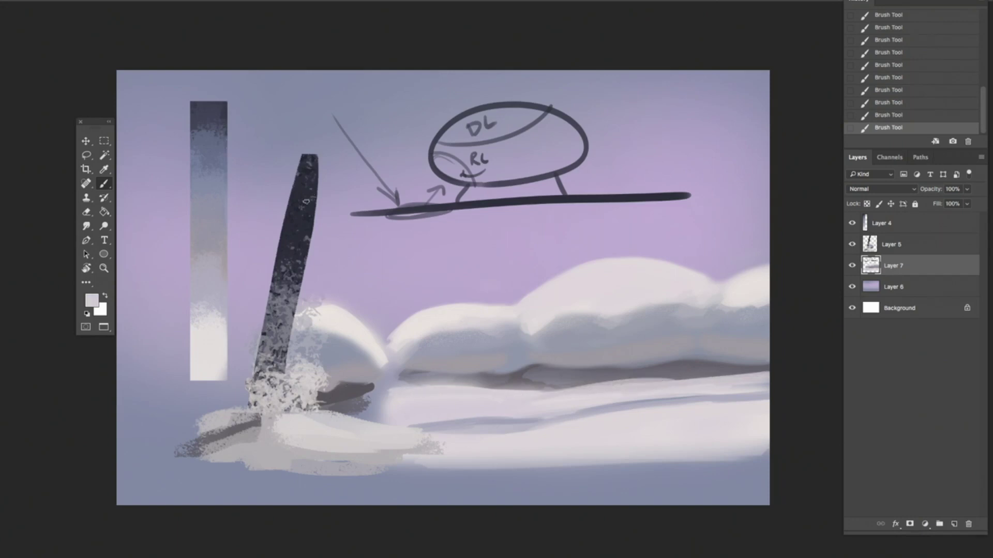
# Add a new layer above Layer 7 and cut the lassoed light diagram out of Layer 7.
pyautogui.click(954, 523)
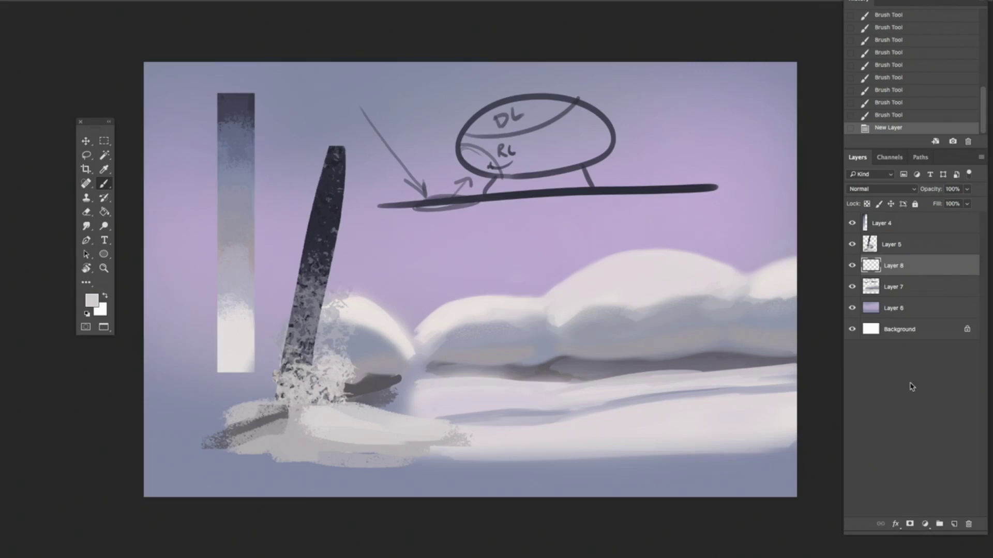
pyautogui.press('l')
pyautogui.moveTo(714, 111)
pyautogui.mouseDown()
pyautogui.moveTo(638, 88)
pyautogui.moveTo(364, 147)
pyautogui.moveTo(569, 236)
pyautogui.moveTo(696, 93)
pyautogui.mouseUp()
pyautogui.hotkey('ctrl', 'x')
pyautogui.click(893, 266)
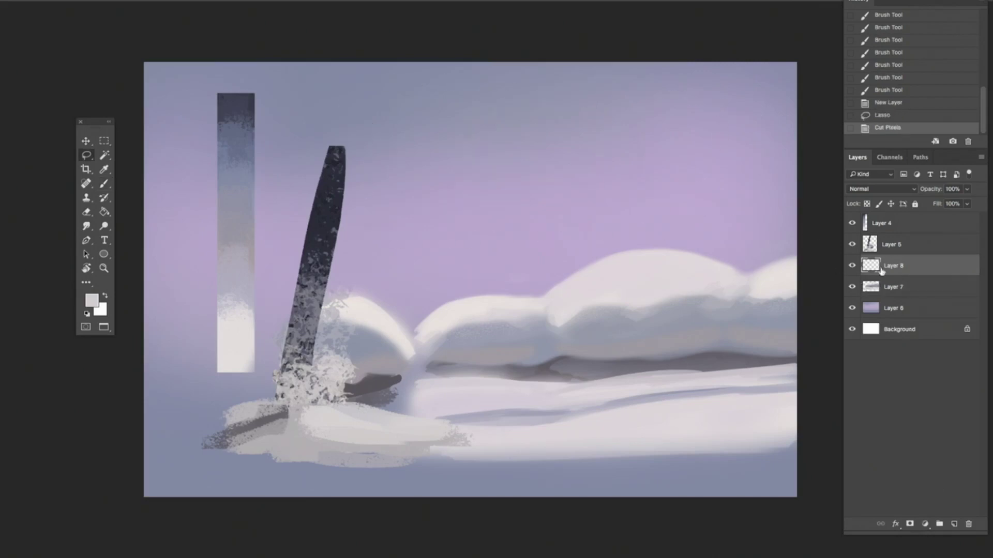
# Using the 100 px rectangular brush preset and the study trunk's dark colour, paint a leaning, forked tree trunk across the large hill.
pyautogui.press('b')
pyautogui.keyDown('alt'); pyautogui.click(332, 208); pyautogui.keyUp('alt')
pyautogui.moveTo(332, 209); pyautogui.dragTo(337, 155)
pyautogui.rightClick(457, 210)
pyautogui.click(657, 372)
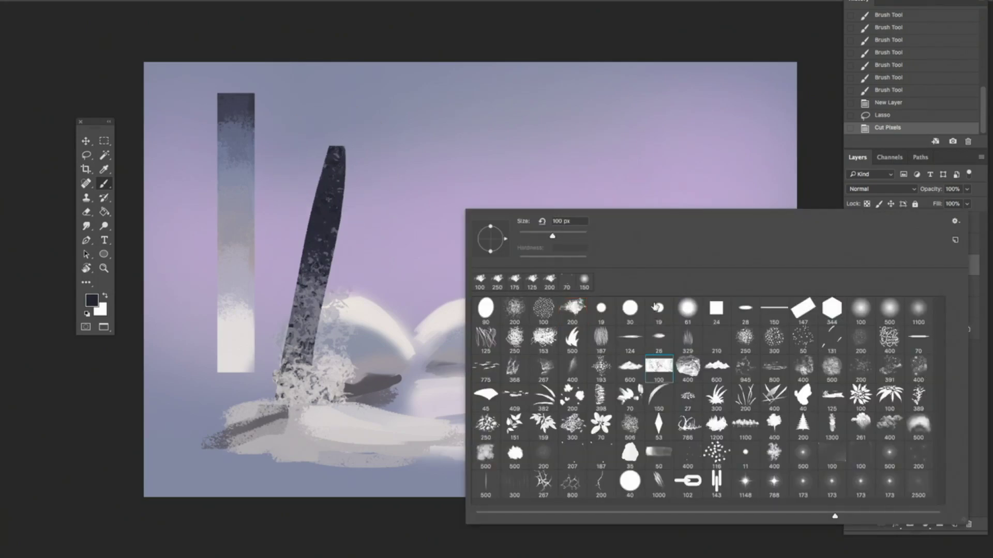
pyautogui.click(584, 101)
pyautogui.moveTo(578, 92); pyautogui.dragTo(639, 245)
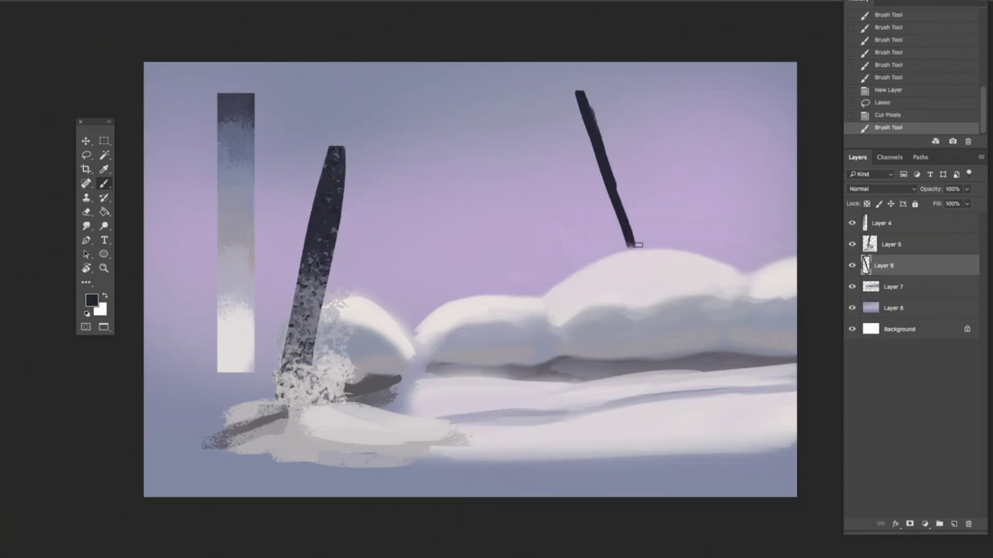
pyautogui.moveTo(572, 66)
pyautogui.mouseDown()
pyautogui.moveTo(670, 398)
pyautogui.moveTo(569, 69)
pyautogui.mouseUp()
pyautogui.moveTo(642, 297)
pyautogui.mouseDown()
pyautogui.moveTo(684, 406)
pyautogui.moveTo(566, 64)
pyautogui.mouseUp()
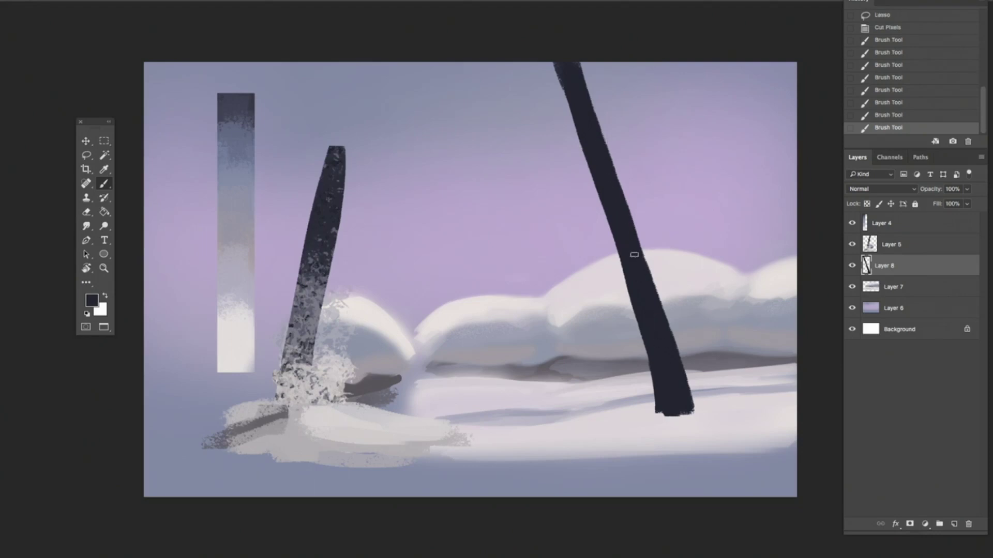
pyautogui.moveTo(626, 228)
pyautogui.mouseDown()
pyautogui.moveTo(635, 57)
pyautogui.moveTo(624, 210)
pyautogui.moveTo(633, 100)
pyautogui.mouseUp()
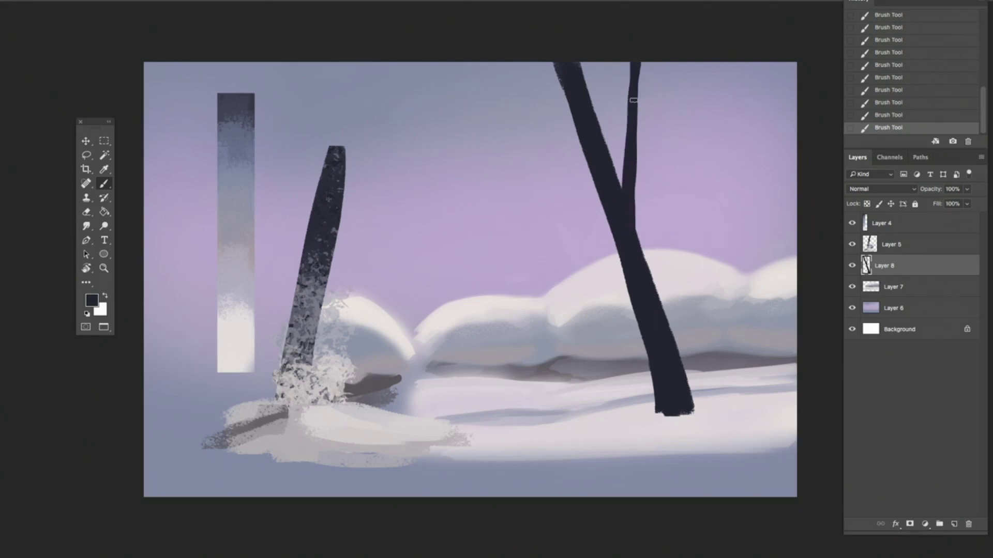
pyautogui.moveTo(637, 250); pyautogui.dragTo(696, 414)
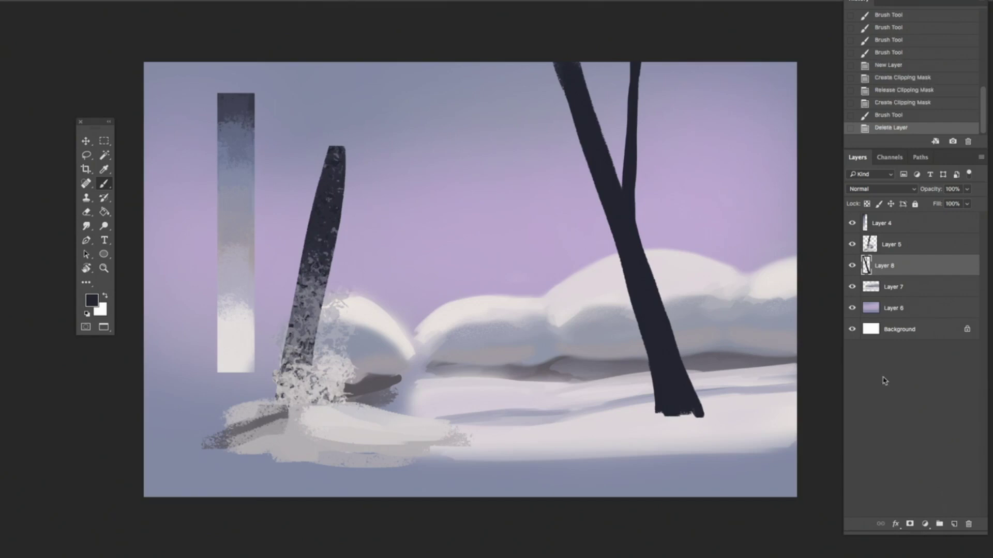
# Add a new layer above the tree layer and clip it to the trunk.
pyautogui.click(955, 524)
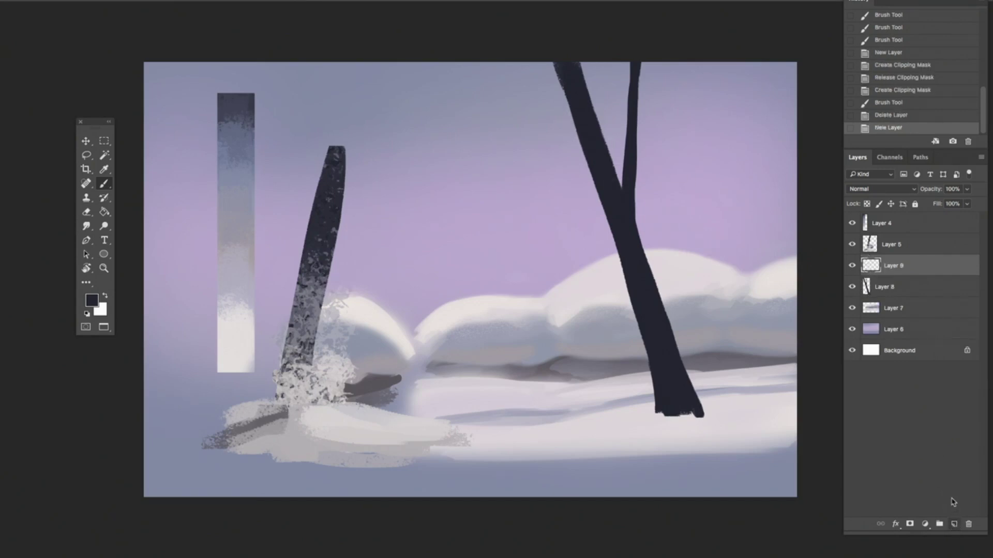
pyautogui.keyDown('alt'); pyautogui.click(895, 274); pyautogui.keyUp('alt')
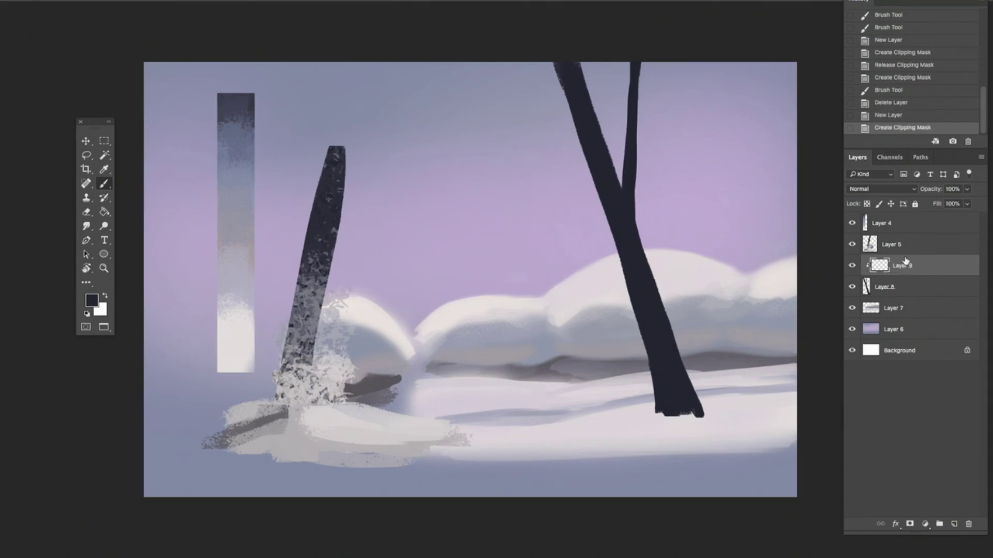
pyautogui.rightClick(901, 266)
pyautogui.press('Escape')
pyautogui.keyDown('alt'); pyautogui.click(913, 273); pyautogui.keyUp('alt')
pyautogui.rightClick(912, 266)
pyautogui.click(819, 291)
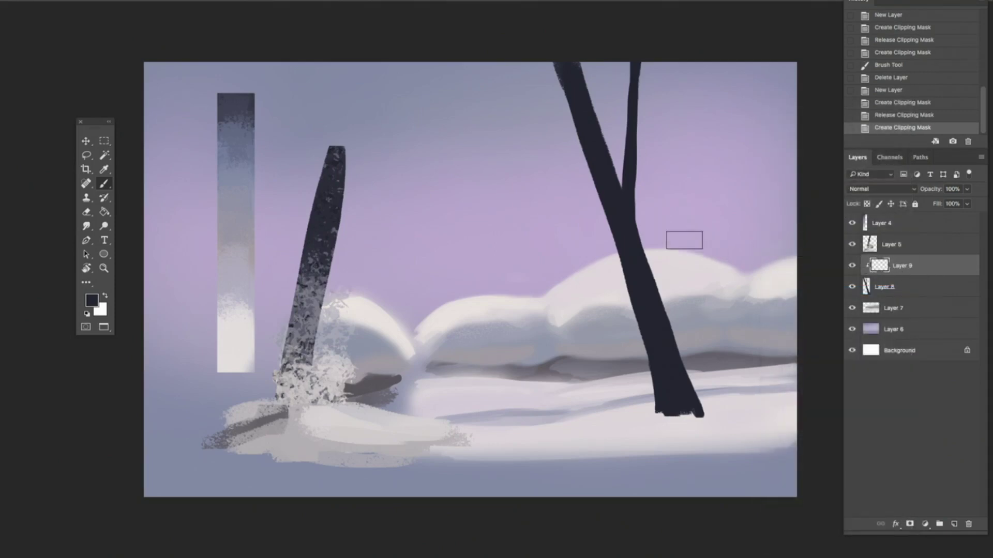
# Enlarge the brush, sample a grey-purple from the reference strip and stipple bark texture over the new trunk and its branch.
pyautogui.press(']')
pyautogui.press(']')
pyautogui.press(']')
pyautogui.press(']')
pyautogui.press(']')
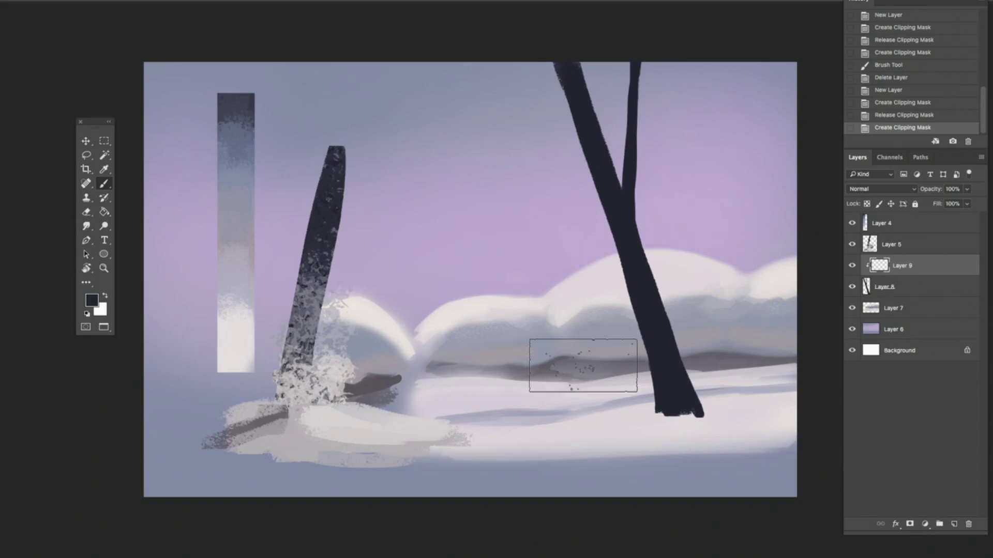
pyautogui.press('[')
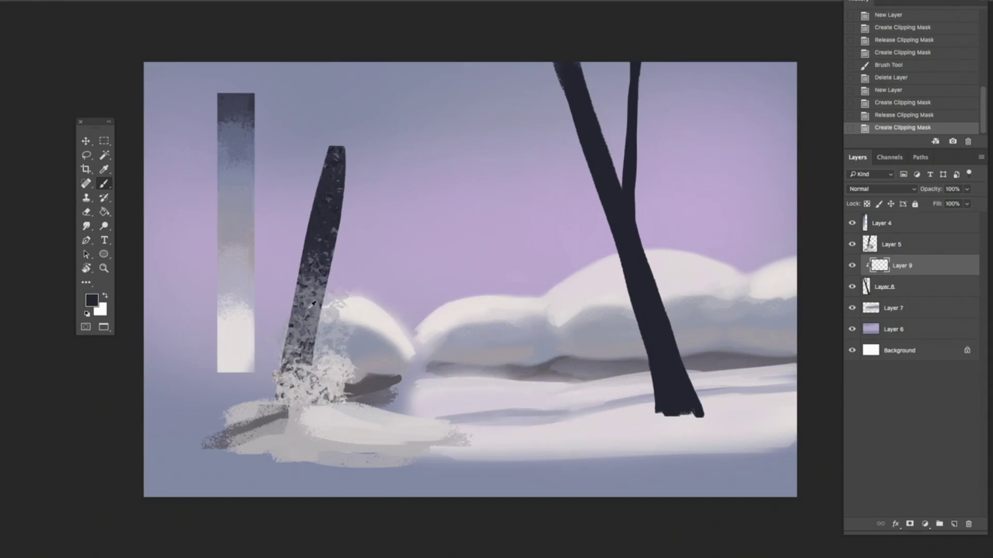
pyautogui.keyDown('alt'); pyautogui.click(242, 209); pyautogui.keyUp('alt')
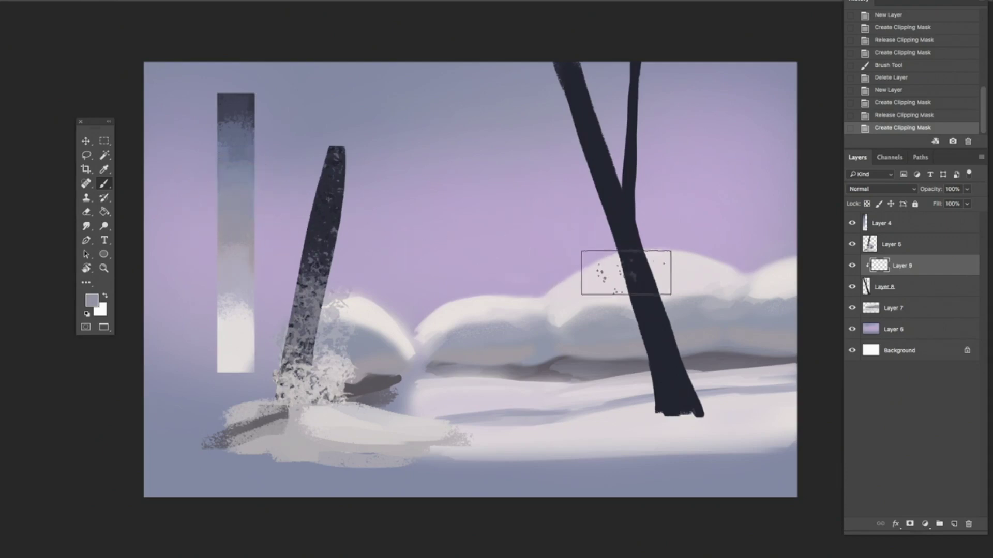
pyautogui.moveTo(626, 273)
pyautogui.mouseDown()
pyautogui.moveTo(631, 235)
pyautogui.moveTo(585, 110)
pyautogui.moveTo(682, 442)
pyautogui.moveTo(677, 358)
pyautogui.moveTo(628, 204)
pyautogui.moveTo(638, 49)
pyautogui.mouseUp()
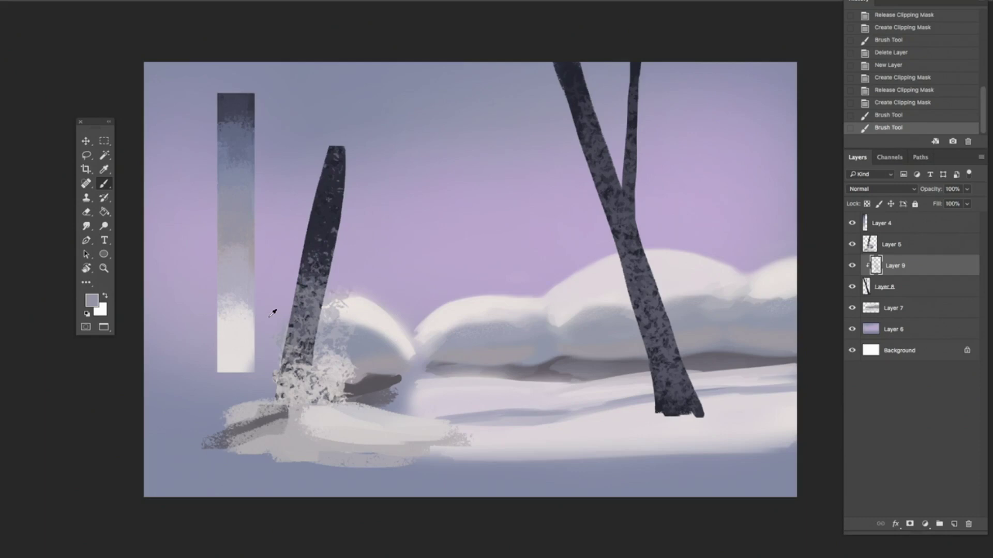
# Sample pale grey from the reference strip and stipple frost texture over the trunk's lower part, fading upwards.
pyautogui.keyDown('alt'); pyautogui.click(244, 303); pyautogui.keyUp('alt')
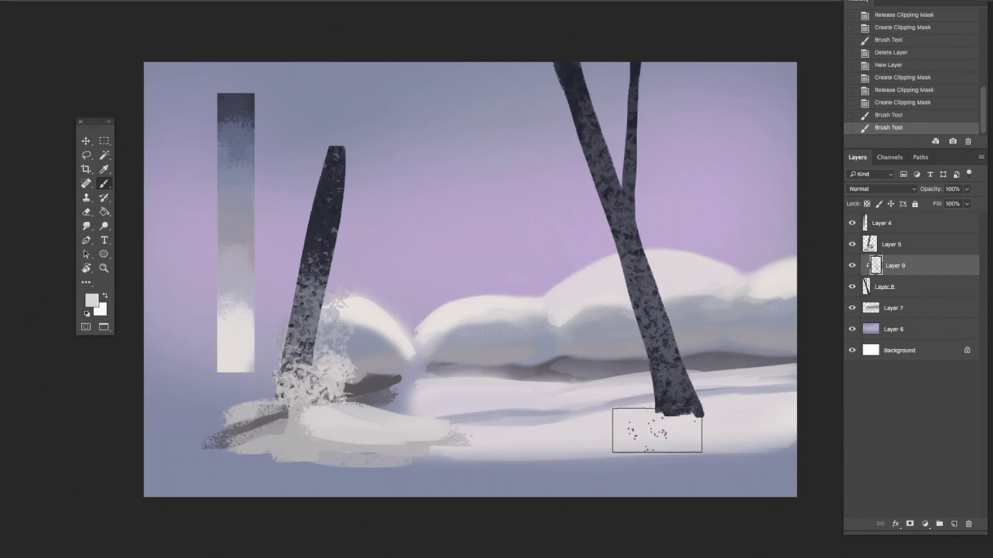
pyautogui.moveTo(657, 431)
pyautogui.mouseDown()
pyautogui.moveTo(648, 335)
pyautogui.moveTo(593, 227)
pyautogui.moveTo(667, 362)
pyautogui.moveTo(654, 231)
pyautogui.mouseUp()
pyautogui.moveTo(678, 398); pyautogui.dragTo(610, 195)
pyautogui.press('v')
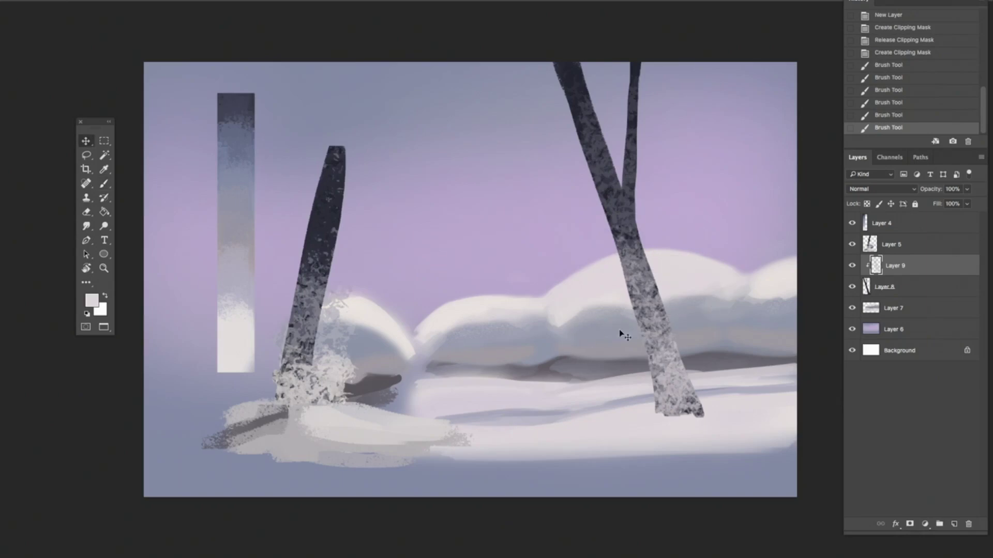
pyautogui.press('b')
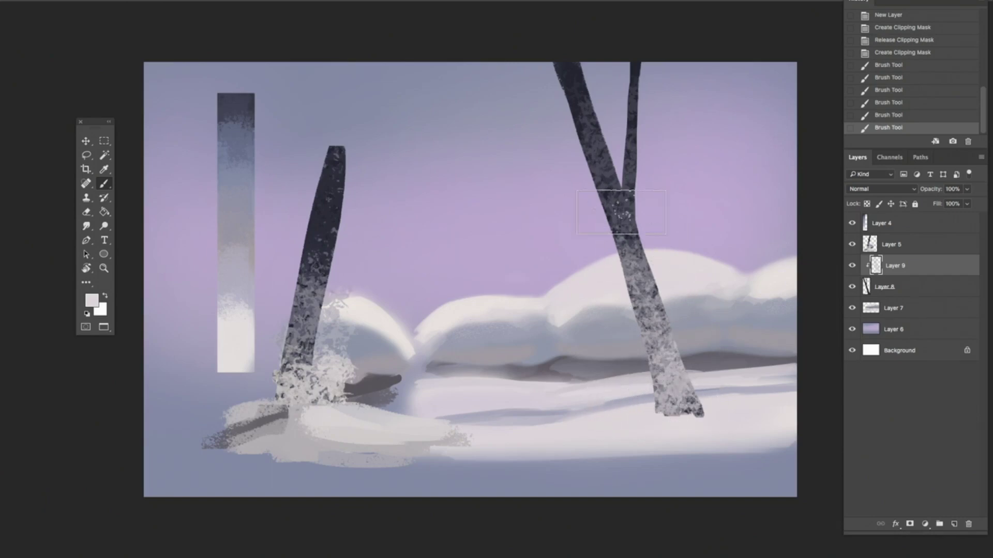
# Merge the clipped texture layer into the tree layer and cover the trunk's base with snow using a smaller brush.
pyautogui.press('[')
pyautogui.press('[')
pyautogui.press('[')
pyautogui.press('[')
pyautogui.hotkey('ctrl', 'e')
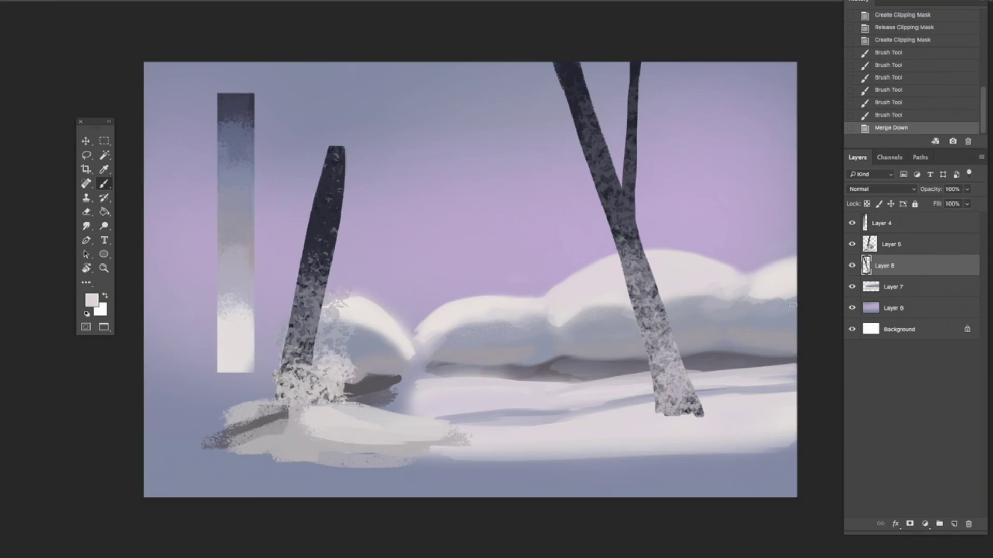
pyautogui.moveTo(647, 420); pyautogui.dragTo(661, 411)
pyautogui.moveTo(655, 409)
pyautogui.mouseDown()
pyautogui.moveTo(673, 418)
pyautogui.moveTo(683, 405)
pyautogui.moveTo(708, 414)
pyautogui.mouseUp()
# Sample colours from the trunk's base and paint a grey shadow flaring out along the snow beside it.
pyautogui.keyDown('alt'); pyautogui.click(679, 402); pyautogui.keyUp('alt')
pyautogui.keyDown('alt'); pyautogui.click(696, 407); pyautogui.keyUp('alt')
pyautogui.moveTo(694, 408); pyautogui.dragTo(722, 413)
pyautogui.keyDown('alt'); pyautogui.click(698, 405); pyautogui.keyUp('alt')
pyautogui.keyDown('alt'); pyautogui.click(707, 418); pyautogui.keyUp('alt')
pyautogui.keyDown('alt'); pyautogui.click(700, 408); pyautogui.keyUp('alt')
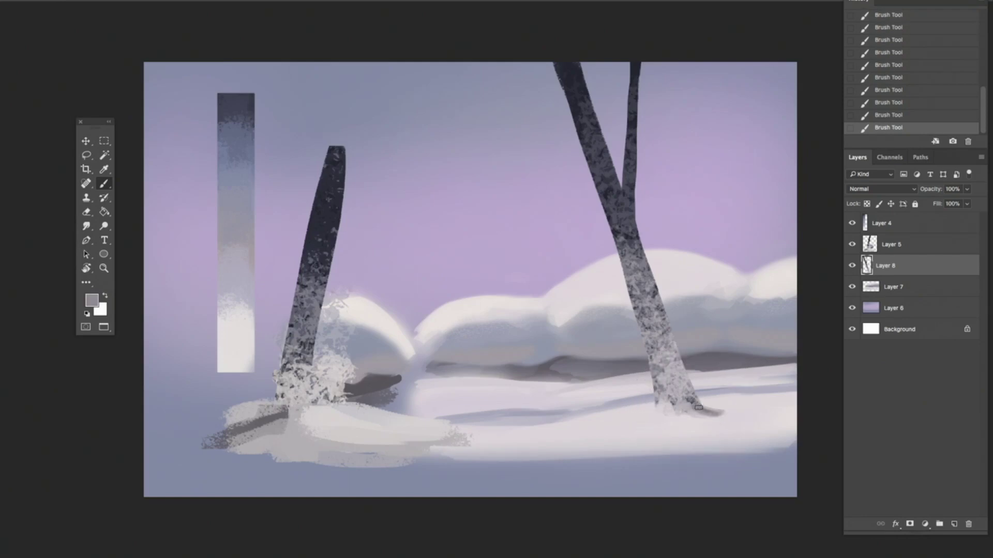
# Blend the trunk's base into the foreground with soft snow and shadow strokes in sampled colours.
pyautogui.keyDown('alt'); pyautogui.click(668, 414); pyautogui.keyUp('alt')
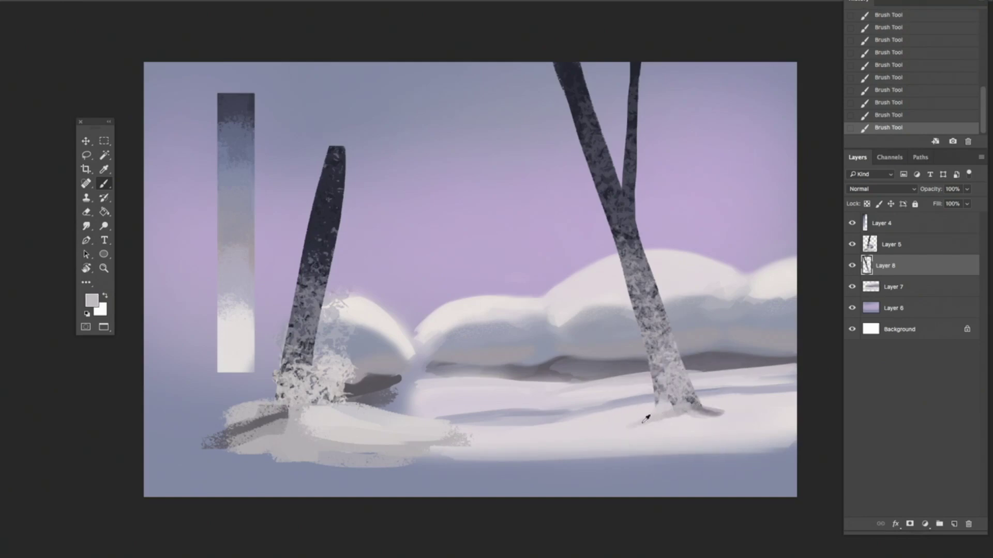
pyautogui.keyDown('alt'); pyautogui.click(667, 413); pyautogui.keyUp('alt')
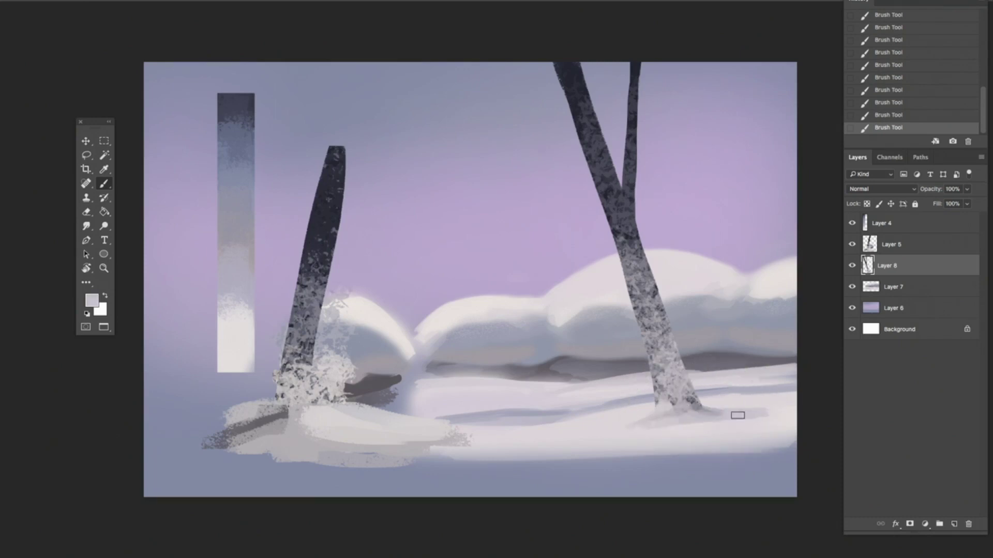
pyautogui.keyDown('alt'); pyautogui.click(763, 387); pyautogui.keyUp('alt')
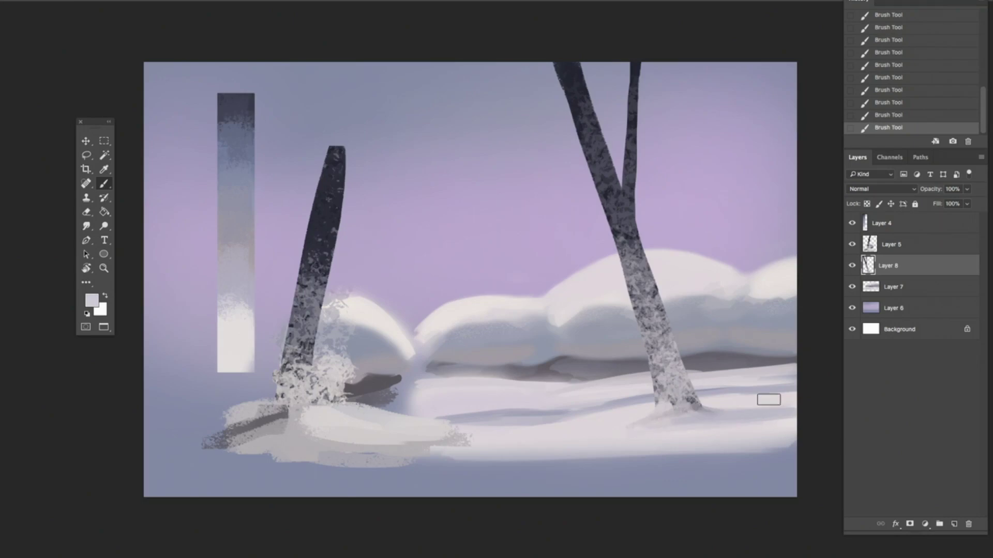
# Sample snow and shadow colours from the foreground and refine the snow drifts around the right tree's base.
pyautogui.keyDown('alt'); pyautogui.click(607, 415); pyautogui.keyUp('alt')
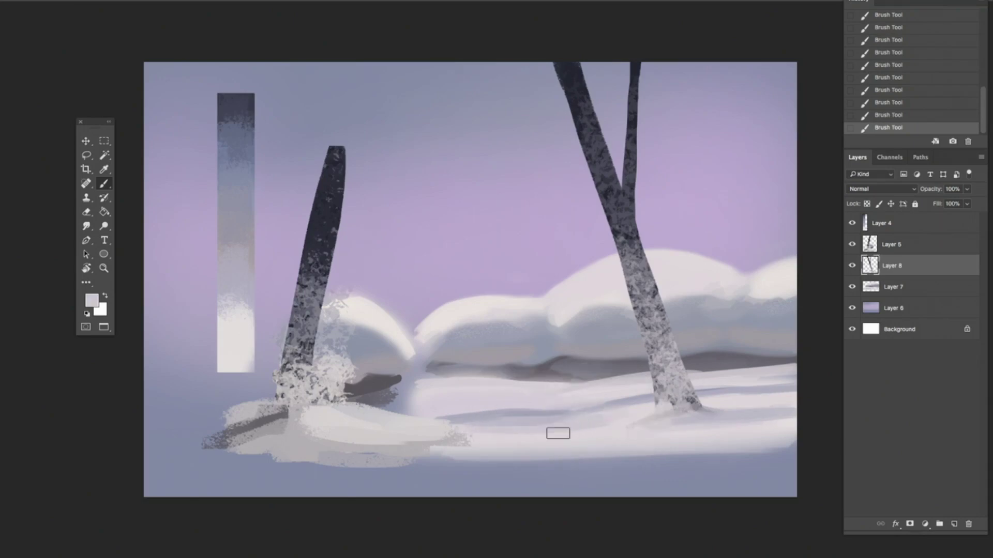
pyautogui.keyDown('alt'); pyautogui.moveTo(584, 428); pyautogui.dragTo(547, 408); pyautogui.keyUp('alt')
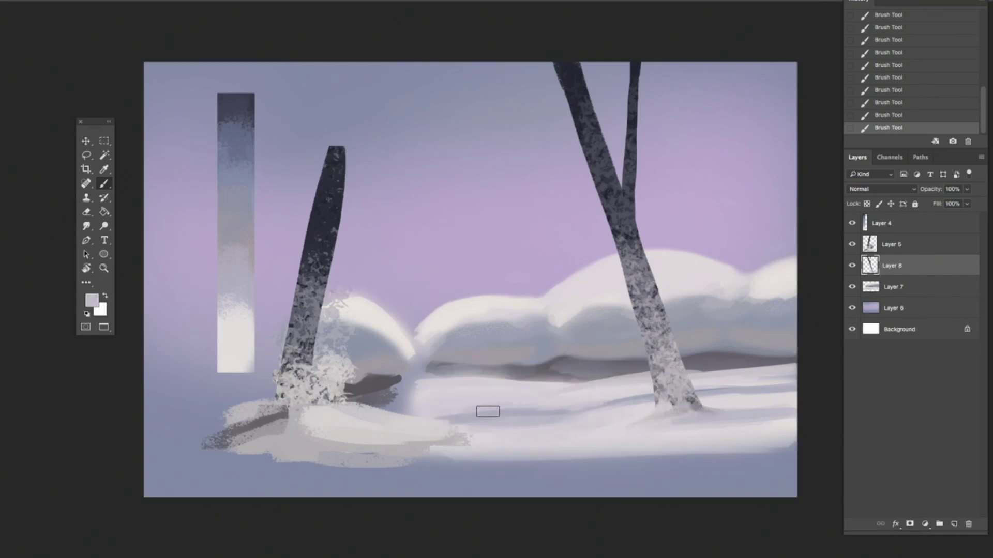
pyautogui.keyDown('alt'); pyautogui.click(554, 409); pyautogui.keyUp('alt')
pyautogui.keyDown('alt'); pyautogui.click(730, 393); pyautogui.keyUp('alt')
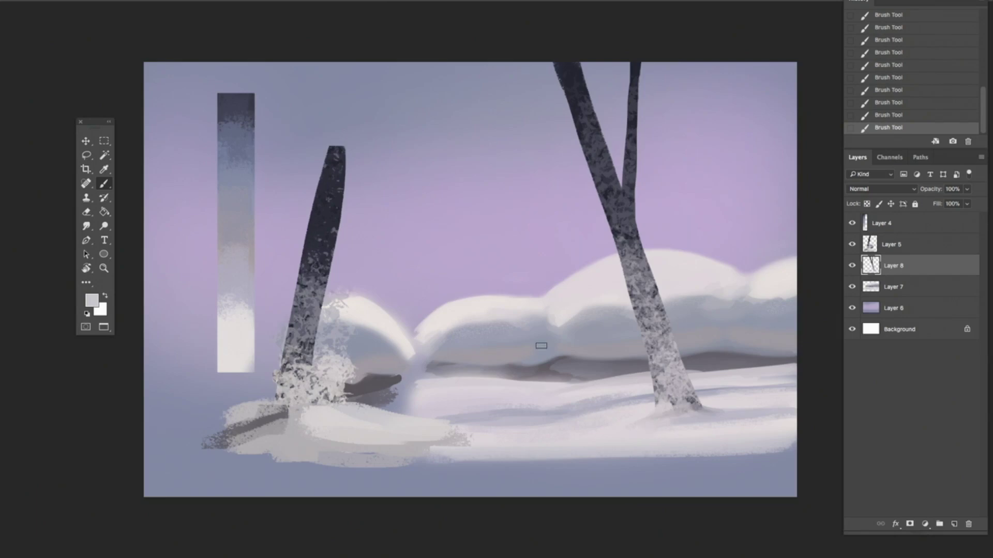
# Sample pale snow and stipple frost texture over the right tree's base and nearby foreground snow, undoing strokes that spill onto the background.
pyautogui.keyDown('alt'); pyautogui.click(558, 306); pyautogui.keyUp('alt')
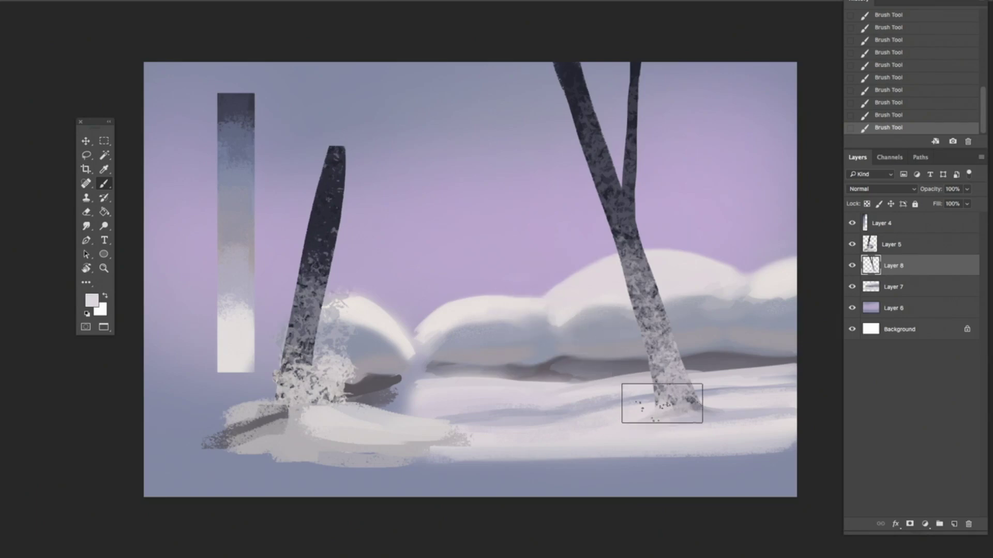
pyautogui.moveTo(662, 404); pyautogui.dragTo(656, 329)
pyautogui.hotkey('ctrl', 'z')
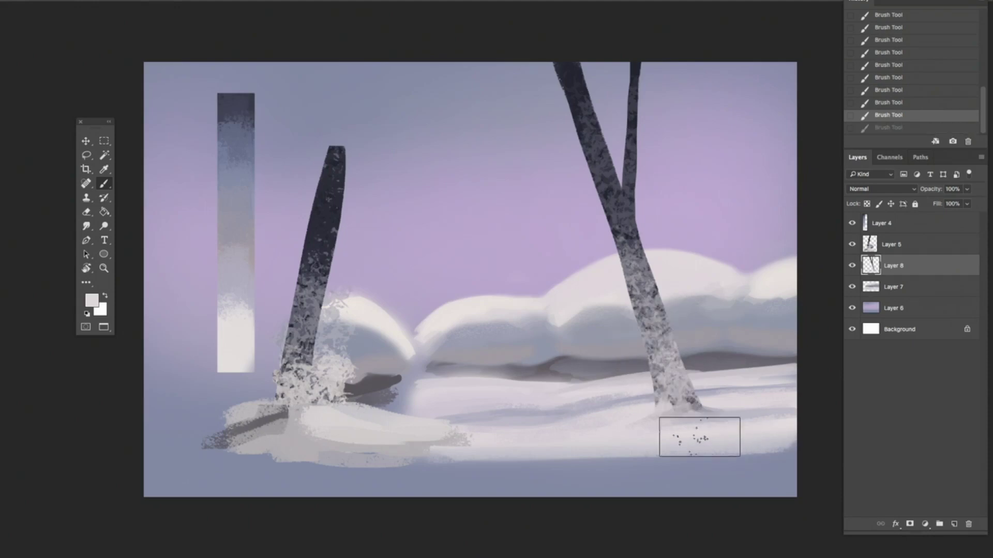
pyautogui.hotkey('ctrl', 'z')
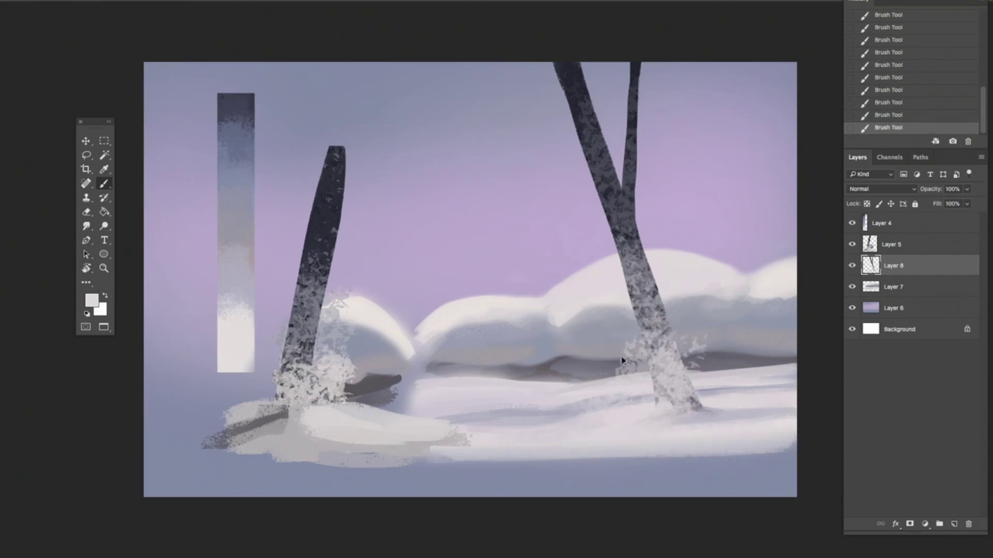
pyautogui.hotkey('ctrl', 'z')
pyautogui.hotkey('ctrl', 'z')
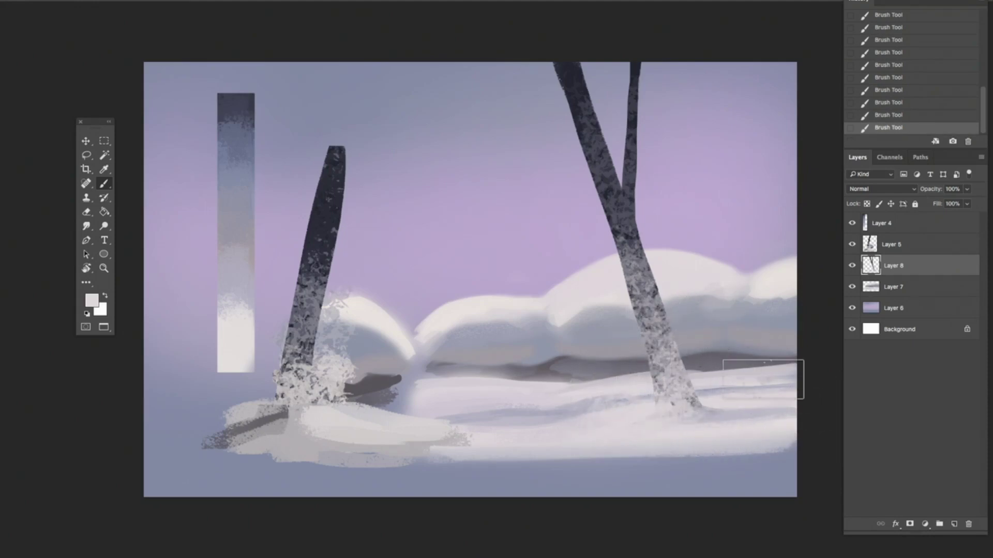
pyautogui.moveTo(584, 387); pyautogui.dragTo(552, 395)
pyautogui.hotkey('ctrl', 'z')
# Try to stipple pale snow texture along the dark bank beneath the hills.
pyautogui.moveTo(450, 370); pyautogui.dragTo(504, 364)
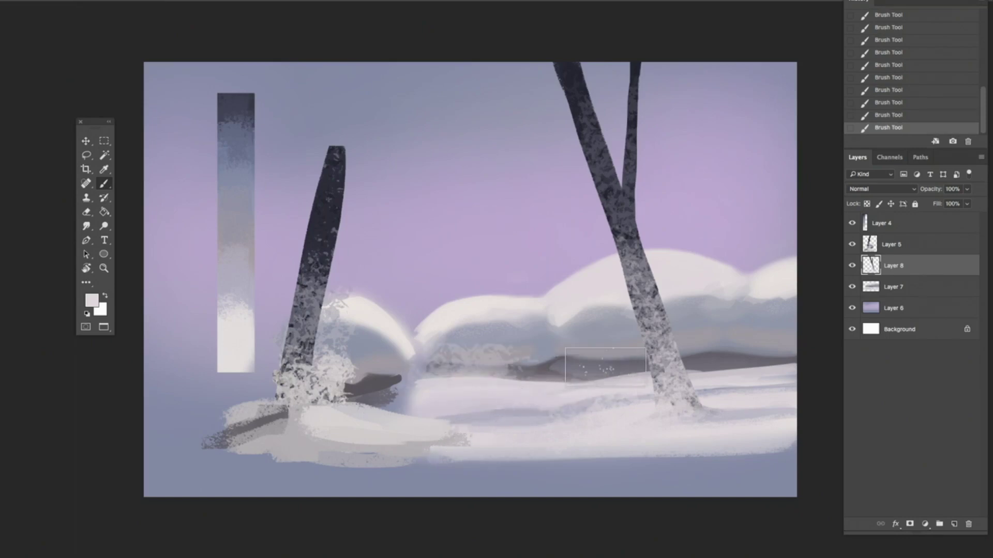
pyautogui.hotkey('ctrl', 'z')
pyautogui.hotkey('ctrl', 'z')
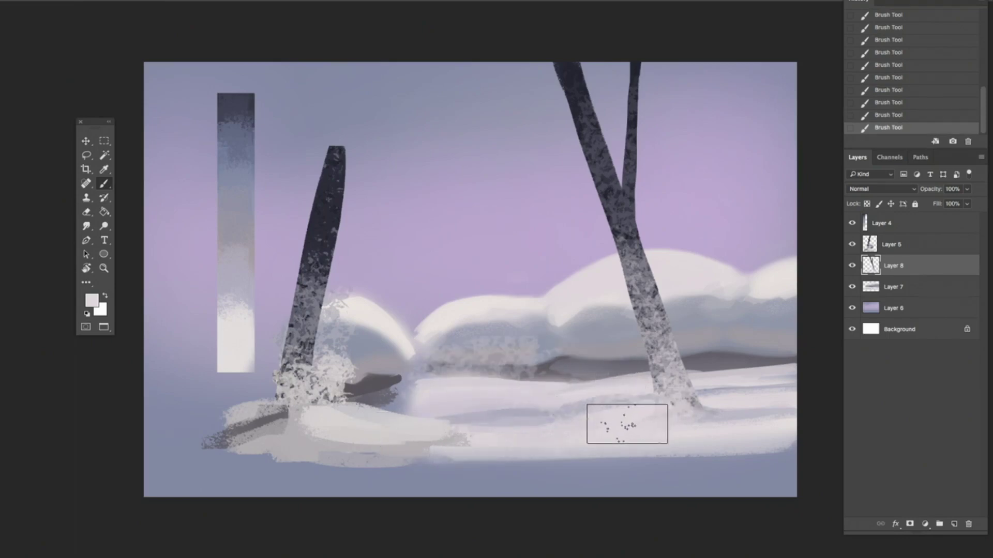
pyautogui.hotkey('ctrl', 'z')
pyautogui.hotkey('ctrl', 'z')
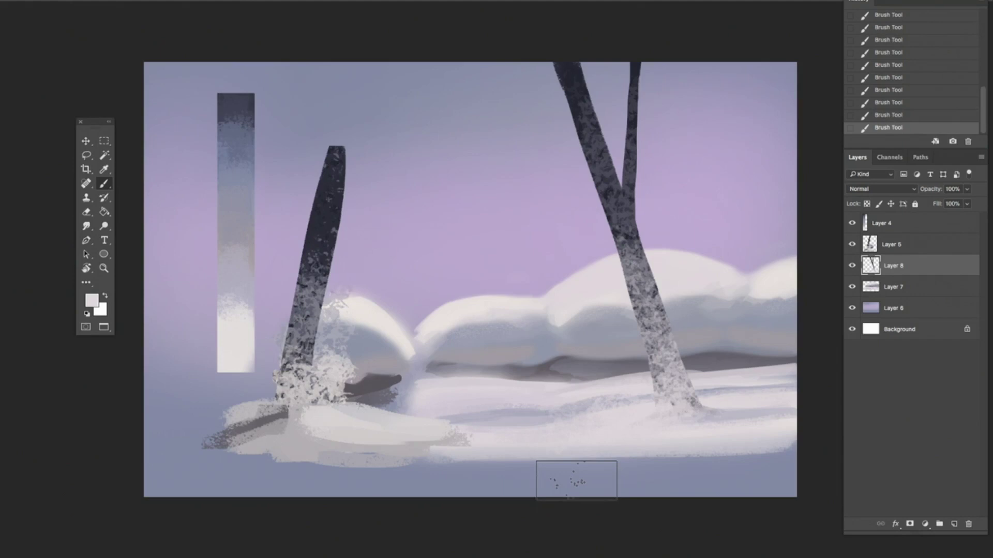
# Extend the left trunk to the canvas's upper edge in its sampled dark colour and merge both tree layers.
pyautogui.press('[')
pyautogui.press('[')
pyautogui.press('[')
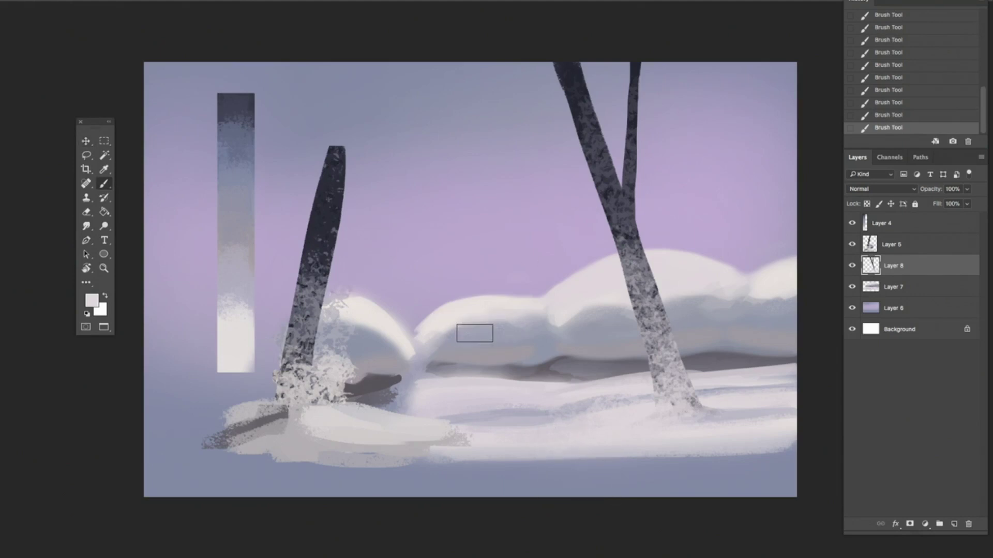
pyautogui.keyDown('alt'); pyautogui.click(340, 206); pyautogui.keyUp('alt')
pyautogui.moveTo(327, 203)
pyautogui.mouseDown()
pyautogui.moveTo(352, 110)
pyautogui.moveTo(327, 204)
pyautogui.moveTo(344, 108)
pyautogui.moveTo(342, 133)
pyautogui.mouseUp()
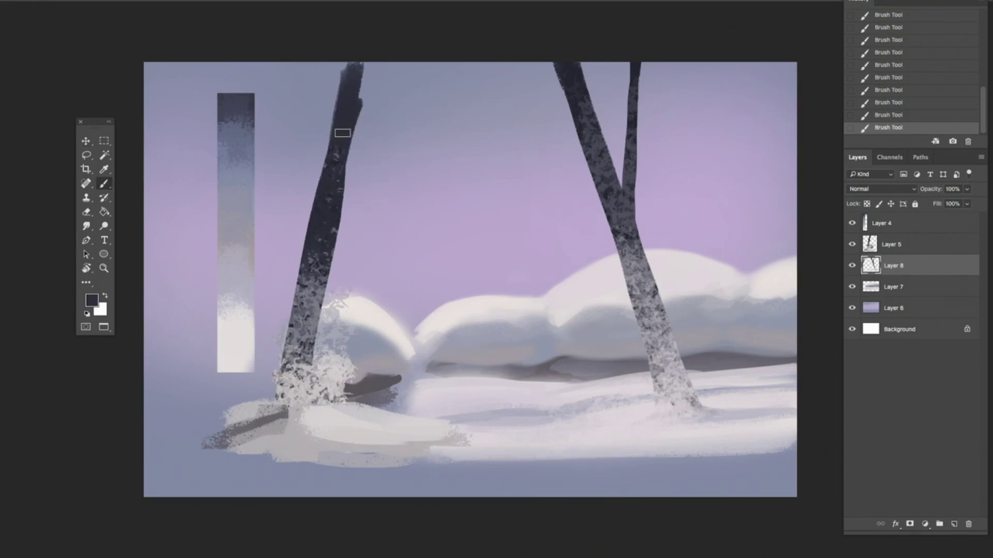
pyautogui.click(885, 240)
pyautogui.hotkey('ctrl', 'e')
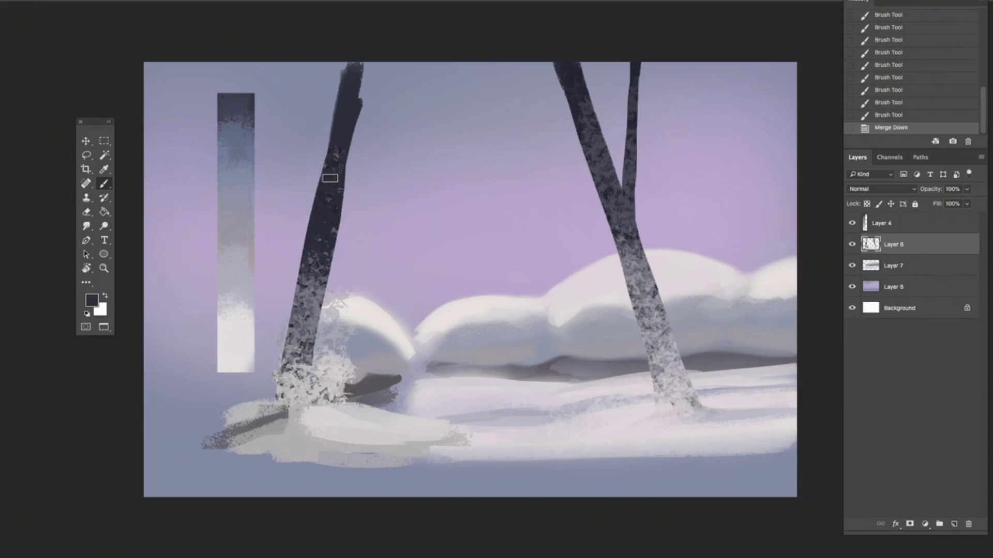
# Thicken and even out the left tree's upper trunk with dark strokes.
pyautogui.moveTo(330, 178); pyautogui.dragTo(344, 124)
pyautogui.moveTo(356, 73); pyautogui.dragTo(326, 235)
pyautogui.moveTo(332, 176); pyautogui.dragTo(336, 166)
pyautogui.moveTo(351, 100); pyautogui.dragTo(363, 66)
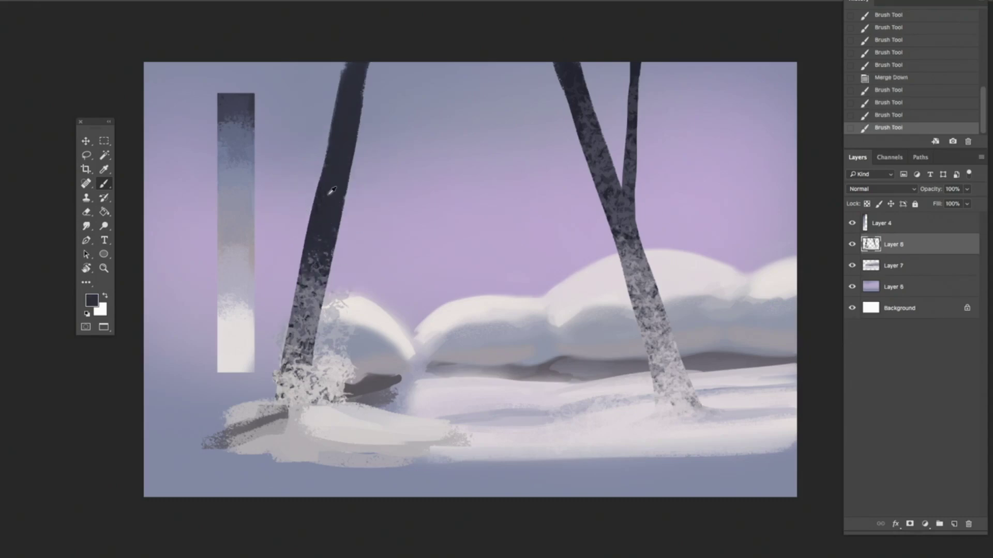
# Paint a thin dark branch forking from the left tree's trunk towards the canvas centre and off the upper edge.
pyautogui.moveTo(362, 171); pyautogui.dragTo(415, 64)
pyautogui.moveTo(350, 181); pyautogui.dragTo(408, 74)
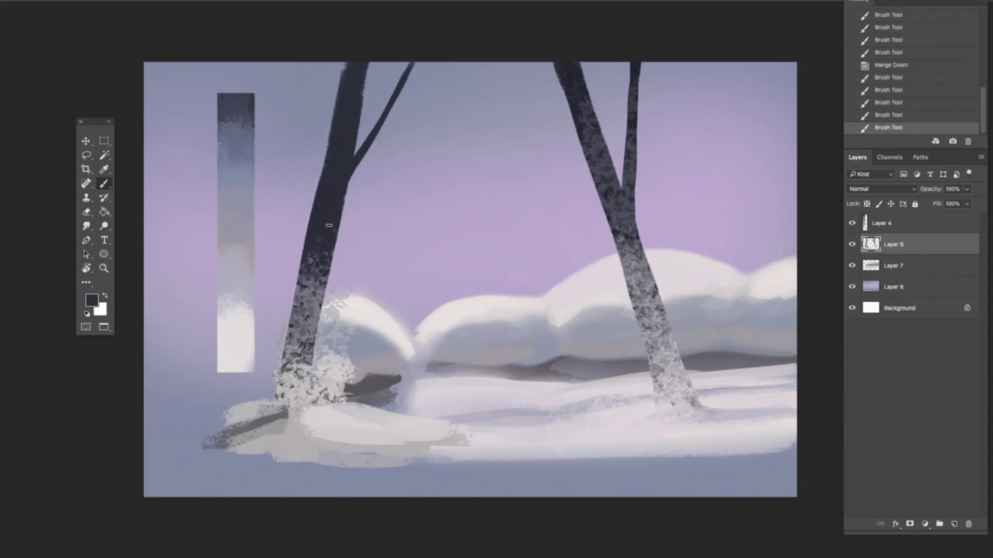
pyautogui.moveTo(392, 107); pyautogui.dragTo(417, 63)
# Hide the colour strip layer and paint a second dark branch on the left tree's outer side, trimming its edge with the Eraser.
pyautogui.moveTo(315, 196)
pyautogui.mouseDown()
pyautogui.moveTo(297, 123)
pyautogui.moveTo(317, 201)
pyautogui.mouseUp()
pyautogui.click(852, 223)
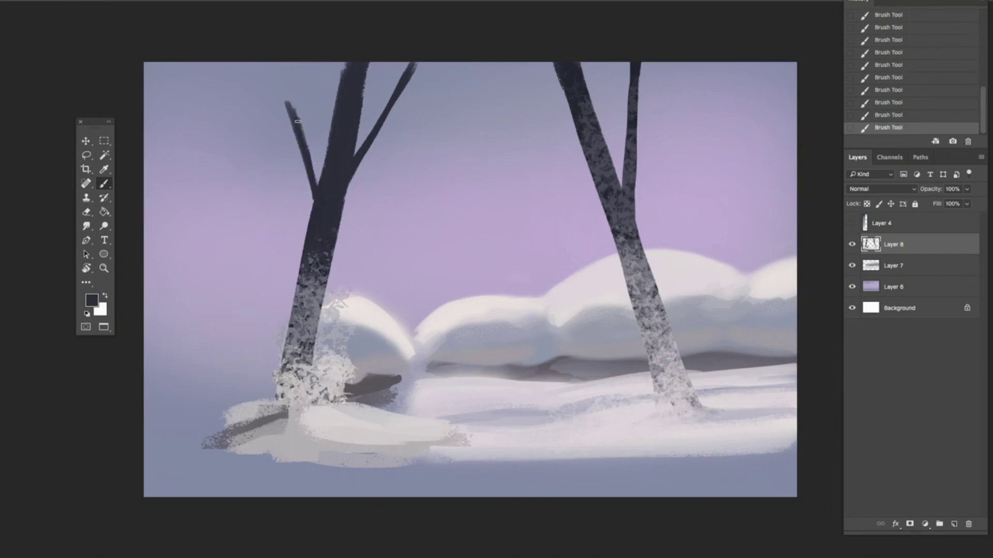
pyautogui.press('e')
pyautogui.moveTo(292, 132)
pyautogui.mouseDown()
pyautogui.moveTo(279, 105)
pyautogui.moveTo(298, 156)
pyautogui.moveTo(276, 62)
pyautogui.moveTo(309, 181)
pyautogui.mouseUp()
pyautogui.press('b')
pyautogui.keyDown('alt'); pyautogui.click(310, 171); pyautogui.keyUp('alt')
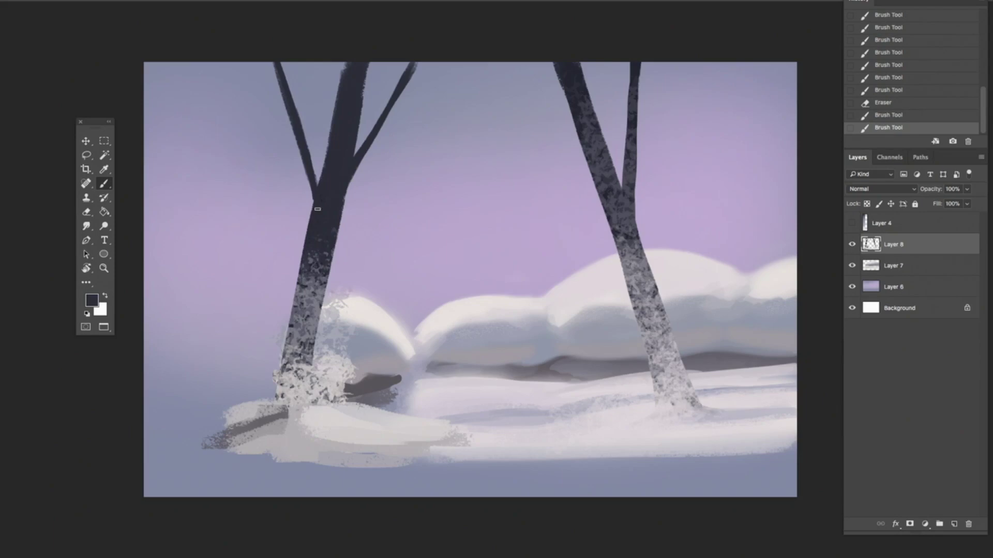
# Merge the tree layer down into the snowy landscape layer.
pyautogui.press('v')
pyautogui.moveTo(724, 401)
pyautogui.mouseDown()
pyautogui.moveTo(704, 401)
pyautogui.moveTo(725, 401)
pyautogui.mouseUp()
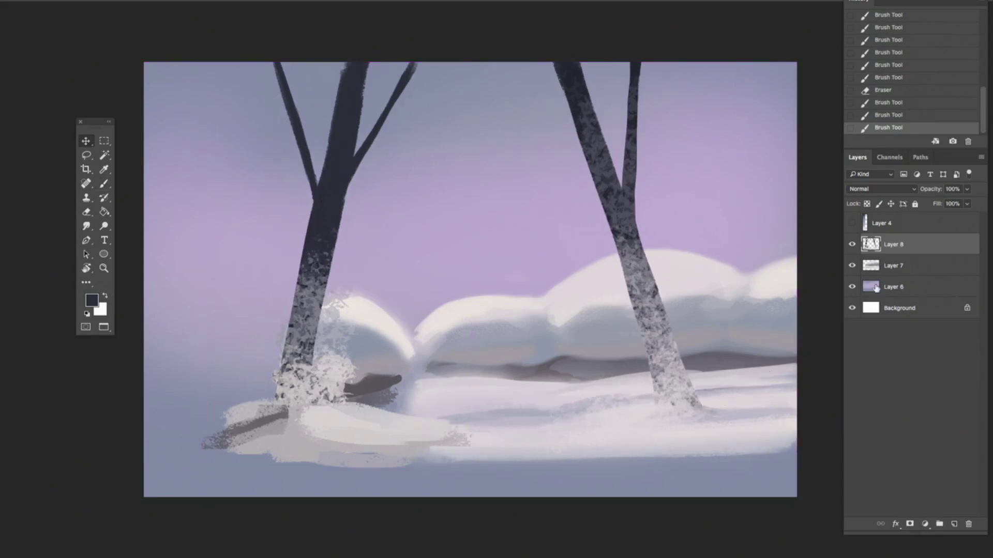
pyautogui.click(887, 228)
pyautogui.click(888, 250)
pyautogui.hotkey('ctrl', 'e')
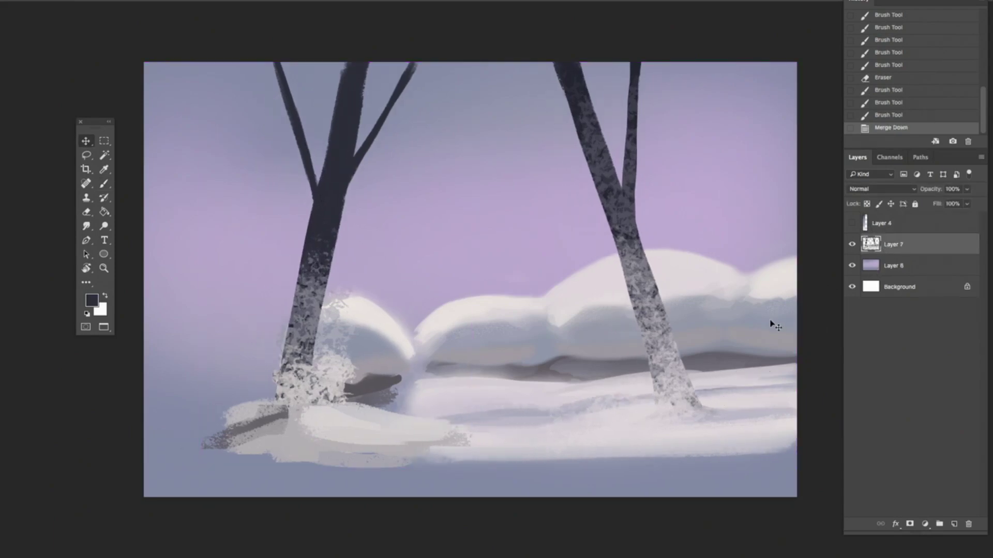
# Free Transform the merged landscape layer, shifting it and enlarging it to about 25.54 × 18.26 in so it spans the canvas.
pyautogui.hotkey('ctrl', 't')
pyautogui.moveTo(201, 497); pyautogui.dragTo(123, 548)
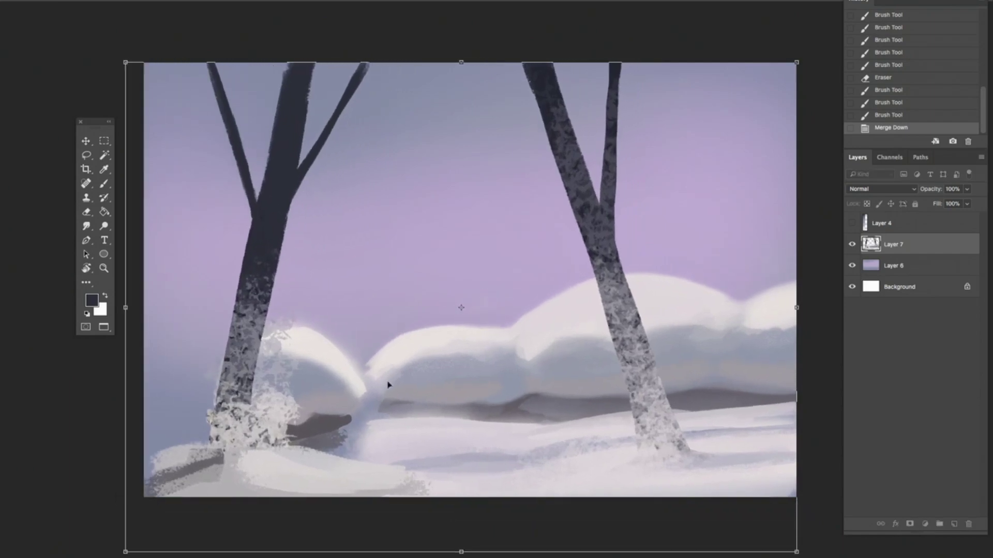
pyautogui.moveTo(456, 364); pyautogui.dragTo(441, 319)
pyautogui.press('Return')
pyautogui.press('Return')
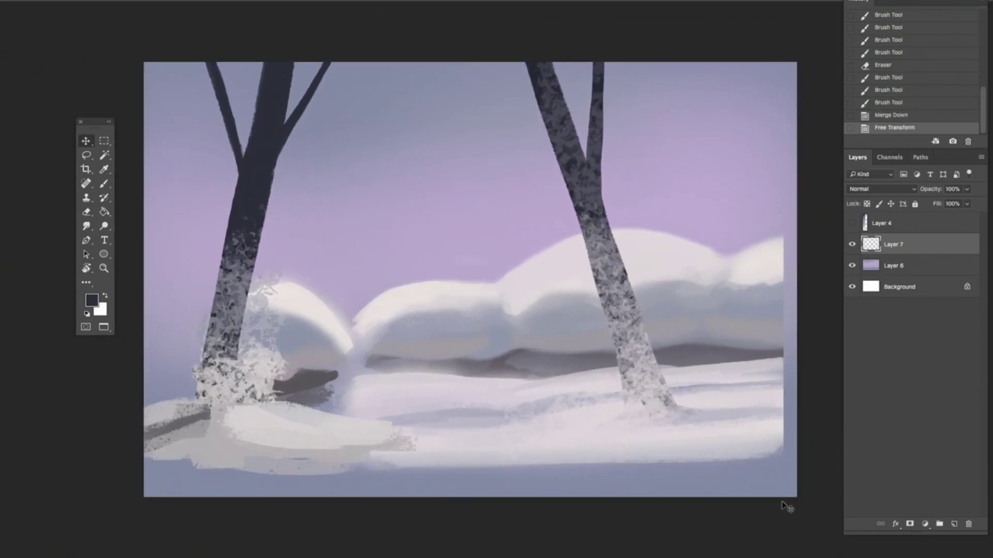
pyautogui.hotkey('ctrl', 't')
pyautogui.moveTo(783, 508); pyautogui.dragTo(806, 512)
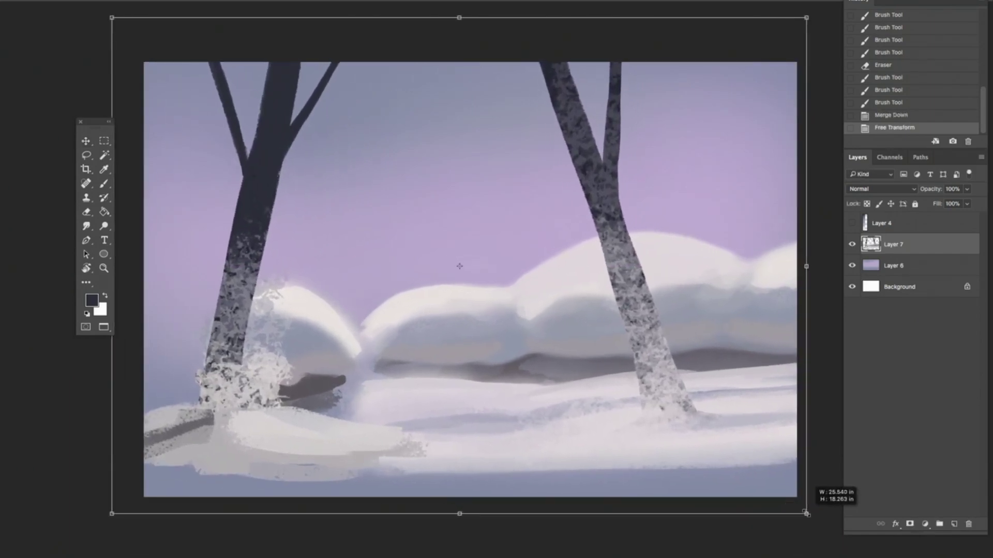
pyautogui.press('Return')
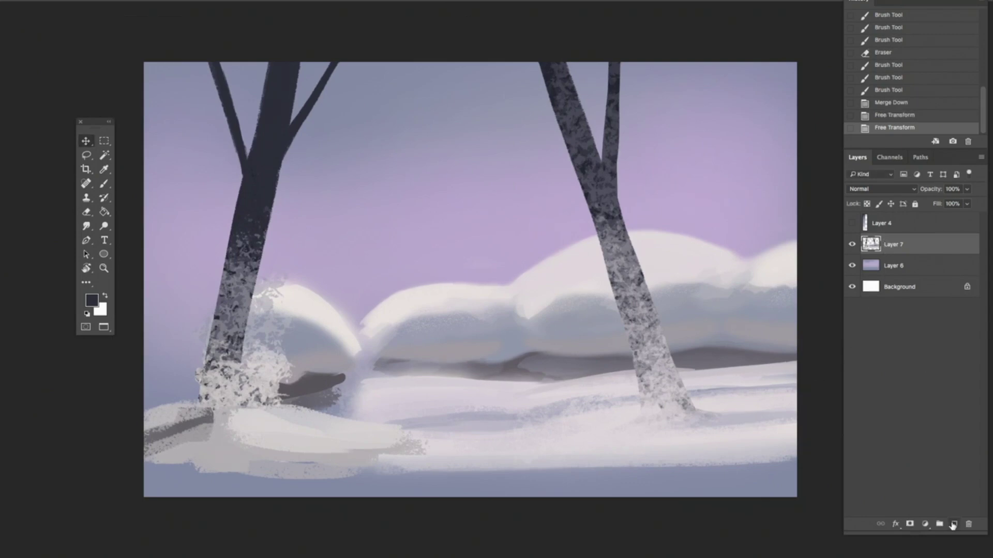
# Add a new layer clipped to the landscape layer for painting tree texture.
pyautogui.click(953, 525)
pyautogui.keyDown('alt'); pyautogui.click(908, 253); pyautogui.keyUp('alt')
pyautogui.press('b')
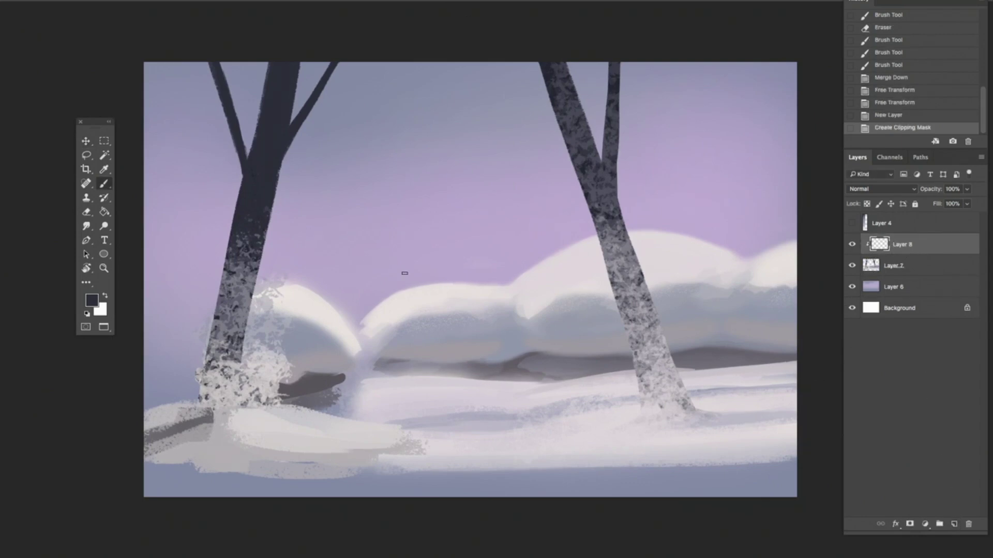
# Stipple pale texture sampled from the snowy hill over the left tree's trunk and branches with a larger brush.
pyautogui.press(']')
pyautogui.press(']')
pyautogui.press(']')
pyautogui.press(']')
pyautogui.press(']')
pyautogui.press(']')
pyautogui.press(']')
pyautogui.press(']')
pyautogui.press(']')
pyautogui.press(']')
pyautogui.press(']')
pyautogui.press(']')
pyautogui.press('[')
pyautogui.keyDown('alt'); pyautogui.click(413, 305); pyautogui.keyUp('alt')
pyautogui.moveTo(263, 119); pyautogui.dragTo(248, 269)
pyautogui.moveTo(217, 62); pyautogui.dragTo(253, 212)
pyautogui.moveTo(305, 99); pyautogui.dragTo(243, 269)
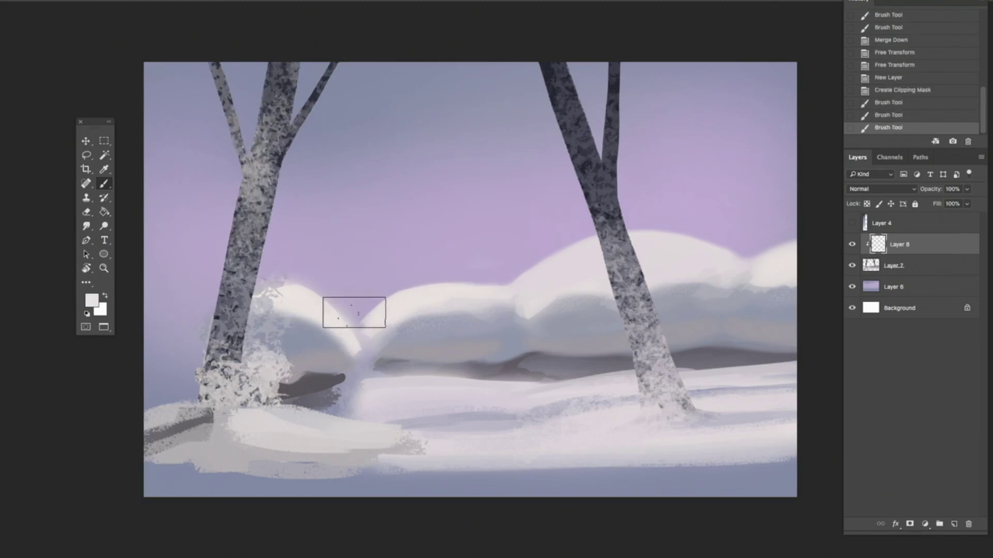
# Sample dark bark from the right tree and stipple it over the left tree's upper trunk and branches.
pyautogui.keyDown('alt'); pyautogui.click(586, 104); pyautogui.keyUp('alt')
pyautogui.moveTo(289, 68); pyautogui.dragTo(249, 248)
pyautogui.moveTo(222, 62); pyautogui.dragTo(253, 178)
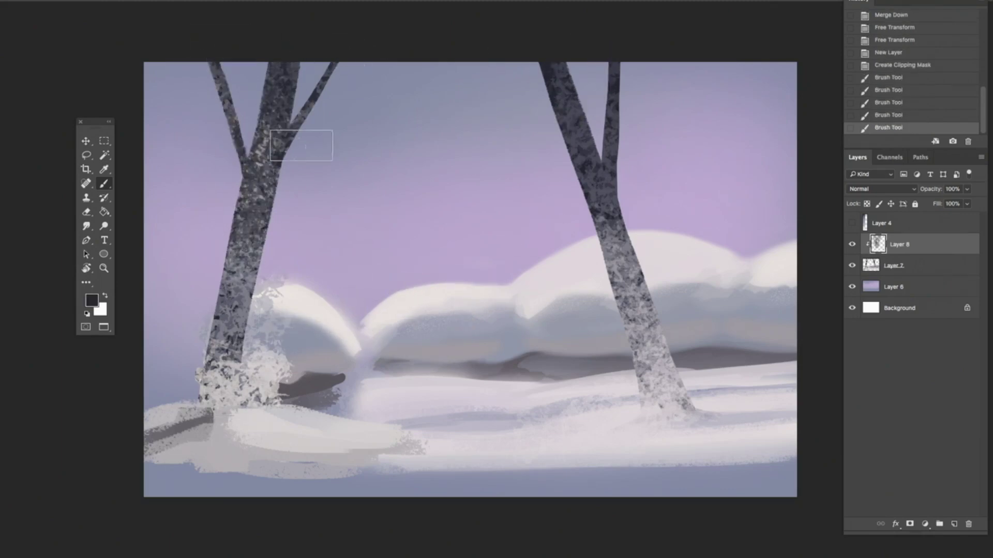
pyautogui.moveTo(310, 104); pyautogui.dragTo(269, 163)
# Sample pale grey from the left tree's snowy base, stipple it up the trunk and merge the clipped layer down.
pyautogui.keyDown('alt'); pyautogui.click(218, 411); pyautogui.keyUp('alt')
pyautogui.moveTo(227, 377); pyautogui.dragTo(253, 217)
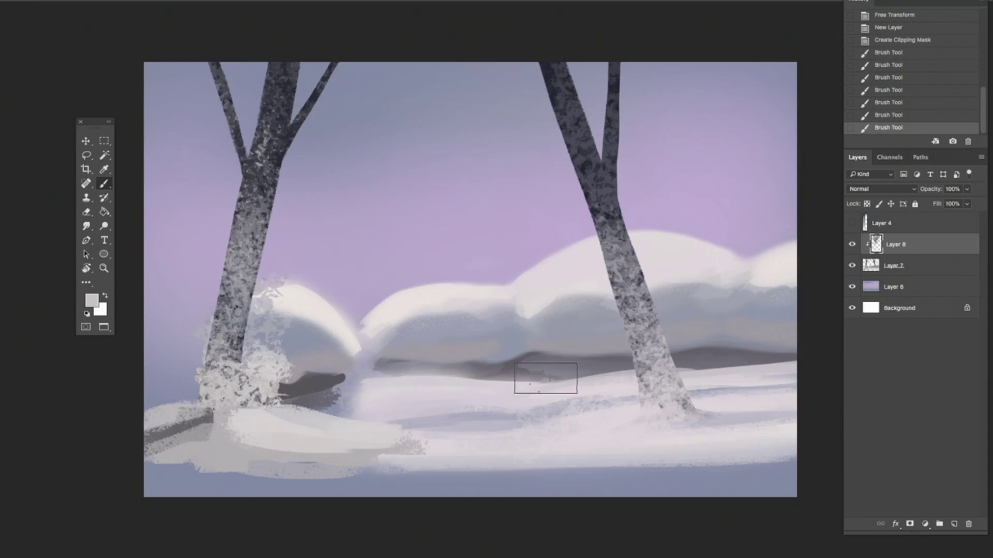
pyautogui.hotkey('ctrl', 'e')
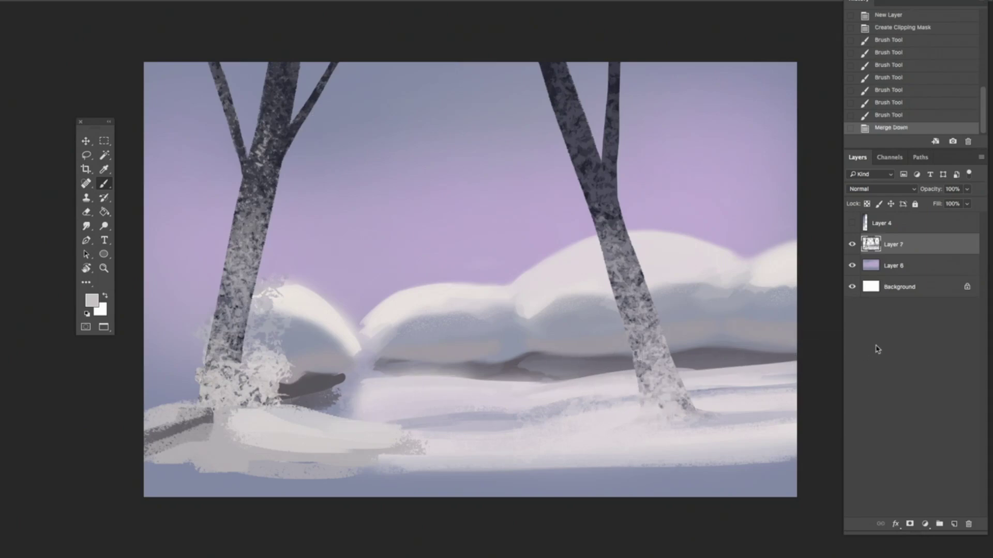
# Add a layer beneath the trees and paint a white snow-capped hill behind the left trunk at the canvas edge.
pyautogui.click(879, 268)
pyautogui.click(954, 524)
pyautogui.keyDown('alt'); pyautogui.click(287, 287); pyautogui.keyUp('alt')
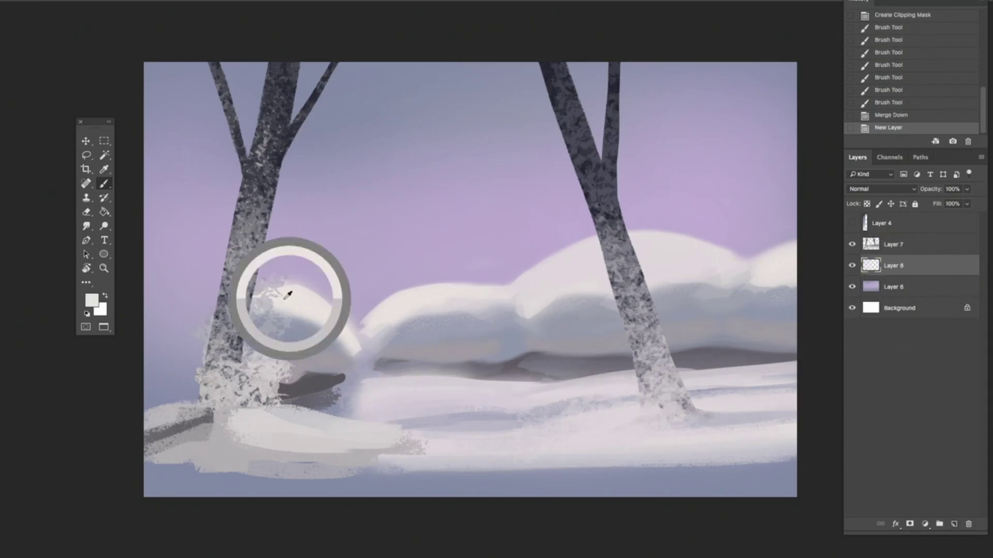
pyautogui.moveTo(157, 315)
pyautogui.mouseDown()
pyautogui.moveTo(184, 309)
pyautogui.moveTo(137, 334)
pyautogui.moveTo(190, 342)
pyautogui.mouseUp()
pyautogui.press('[')
pyautogui.press('[')
pyautogui.press('[')
pyautogui.press('[')
pyautogui.keyDown('alt'); pyautogui.click(203, 338); pyautogui.keyUp('alt')
pyautogui.keyDown('alt'); pyautogui.click(188, 321); pyautogui.keyUp('alt')
pyautogui.moveTo(204, 301)
pyautogui.mouseDown()
pyautogui.moveTo(146, 297)
pyautogui.moveTo(206, 294)
pyautogui.mouseUp()
# Shade the underside of the new hill with blue-grey and darker bank colours sampled from the neighbouring hill.
pyautogui.keyDown('alt'); pyautogui.click(310, 335); pyautogui.keyUp('alt')
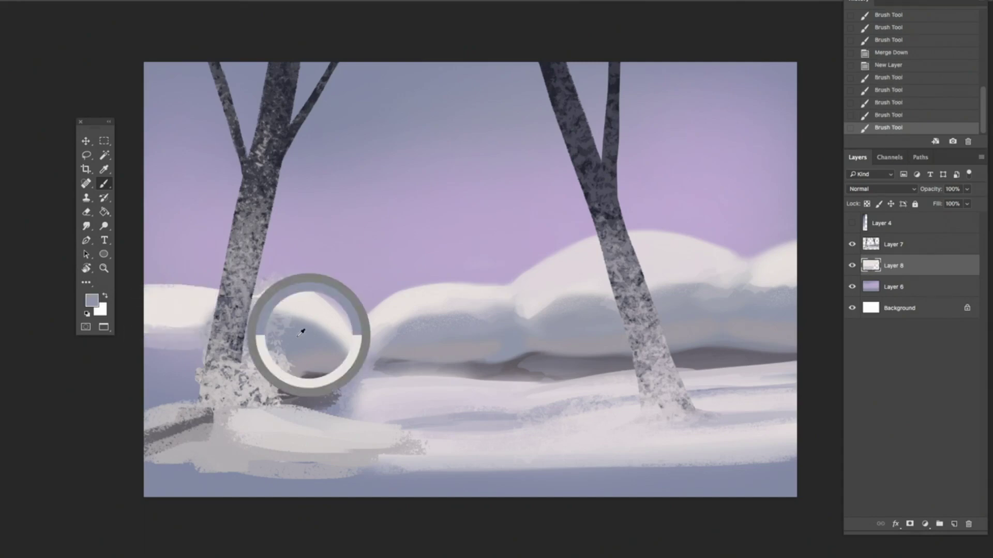
pyautogui.moveTo(138, 348); pyautogui.dragTo(209, 349)
pyautogui.keyDown('alt'); pyautogui.click(307, 304); pyautogui.keyUp('alt')
pyautogui.keyDown('alt'); pyautogui.click(332, 363); pyautogui.keyUp('alt')
pyautogui.moveTo(165, 377); pyautogui.dragTo(229, 361)
pyautogui.moveTo(173, 349)
pyautogui.mouseDown()
pyautogui.moveTo(149, 357)
pyautogui.moveTo(163, 359)
pyautogui.moveTo(181, 392)
pyautogui.moveTo(138, 399)
pyautogui.moveTo(196, 368)
pyautogui.mouseUp()
# Paint pale foreground snow below the new hill at the canvas edge in sampled colours and merge the layer with the landscape.
pyautogui.keyDown('alt'); pyautogui.click(179, 395); pyautogui.keyUp('alt')
pyautogui.keyDown('alt'); pyautogui.click(359, 408); pyautogui.keyUp('alt')
pyautogui.keyDown('alt'); pyautogui.click(171, 372); pyautogui.keyUp('alt')
pyautogui.keyDown('alt'); pyautogui.click(172, 359); pyautogui.keyUp('alt')
pyautogui.keyDown('alt'); pyautogui.click(162, 395); pyautogui.keyUp('alt')
pyautogui.moveTo(150, 408); pyautogui.dragTo(141, 401)
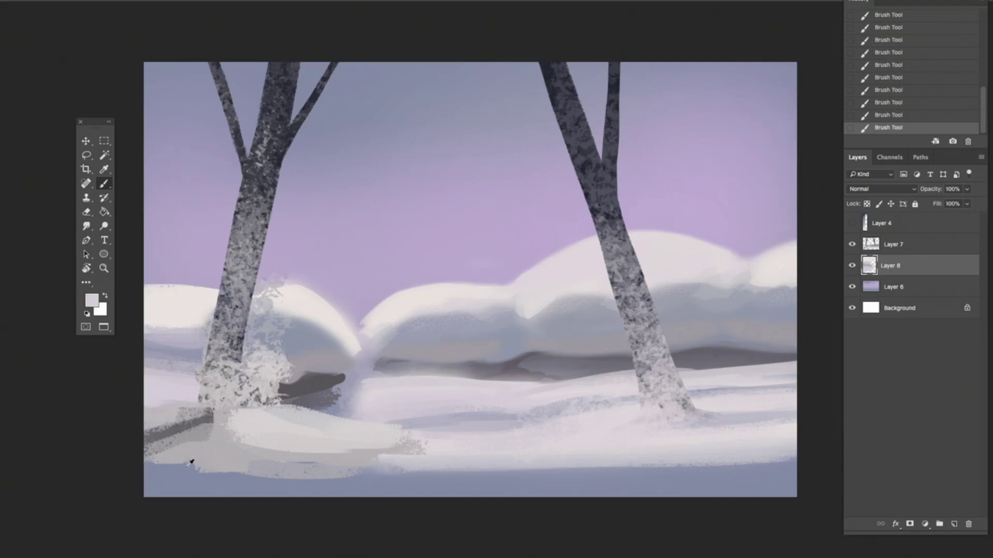
pyautogui.keyDown('alt'); pyautogui.click(190, 464); pyautogui.keyUp('alt')
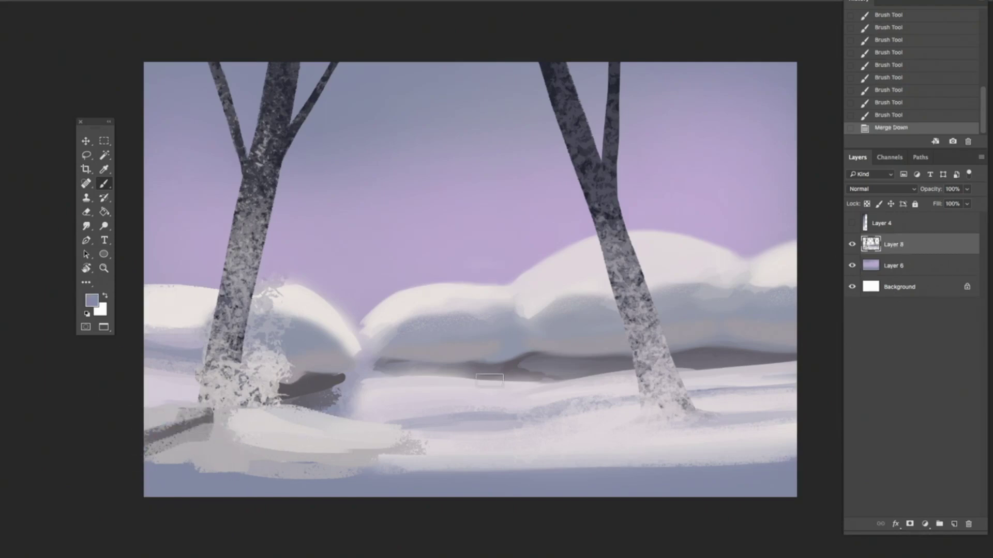
# Blend the snow mound below the left tree into the foreground with sampled snow and shadow strokes.
pyautogui.keyDown('alt'); pyautogui.click(243, 447); pyautogui.keyUp('alt')
pyautogui.moveTo(150, 461); pyautogui.dragTo(292, 472)
pyautogui.keyDown('alt'); pyautogui.click(258, 475); pyautogui.keyUp('alt')
pyautogui.moveTo(178, 472)
pyautogui.mouseDown()
pyautogui.moveTo(317, 480)
pyautogui.moveTo(401, 473)
pyautogui.moveTo(403, 460)
pyautogui.moveTo(454, 452)
pyautogui.mouseUp()
pyautogui.keyDown('alt'); pyautogui.click(409, 477); pyautogui.keyUp('alt')
pyautogui.keyDown('alt'); pyautogui.click(364, 452); pyautogui.keyUp('alt')
pyautogui.keyDown('alt'); pyautogui.click(355, 425); pyautogui.keyUp('alt')
pyautogui.moveTo(356, 425); pyautogui.dragTo(469, 440)
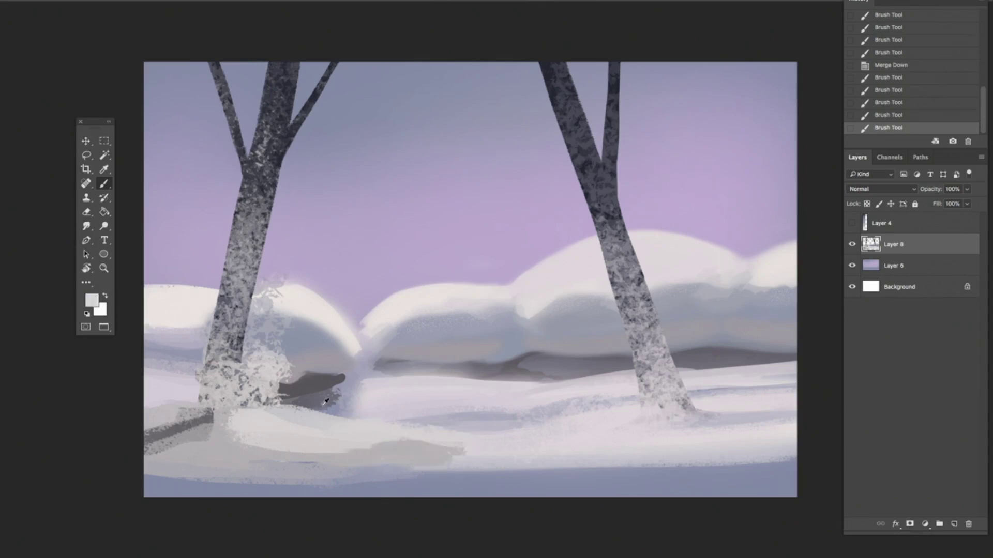
# Paint soft grey shadow and pale snow strokes across the mound beside the left tree's base using sampled colours.
pyautogui.keyDown('alt'); pyautogui.click(323, 404); pyautogui.keyUp('alt')
pyautogui.keyDown('alt'); pyautogui.click(290, 408); pyautogui.keyUp('alt')
pyautogui.moveTo(323, 404)
pyautogui.mouseDown()
pyautogui.moveTo(307, 405)
pyautogui.moveTo(358, 443)
pyautogui.mouseUp()
pyautogui.moveTo(247, 423)
pyautogui.mouseDown()
pyautogui.moveTo(235, 434)
pyautogui.moveTo(297, 457)
pyautogui.mouseUp()
pyautogui.keyDown('alt'); pyautogui.click(269, 461); pyautogui.keyUp('alt')
pyautogui.moveTo(332, 421); pyautogui.dragTo(472, 444)
pyautogui.keyDown('alt'); pyautogui.click(341, 424); pyautogui.keyUp('alt')
pyautogui.keyDown('alt'); pyautogui.click(429, 438); pyautogui.keyUp('alt')
pyautogui.keyDown('alt'); pyautogui.click(418, 443); pyautogui.keyUp('alt')
# Cover the end of the dark bank beside the left tree with pale snow sampled from the foreground.
pyautogui.keyDown('alt'); pyautogui.click(397, 397); pyautogui.keyUp('alt')
pyautogui.moveTo(357, 392)
pyautogui.mouseDown()
pyautogui.moveTo(342, 397)
pyautogui.moveTo(353, 388)
pyautogui.mouseUp()
pyautogui.keyDown('alt'); pyautogui.click(344, 394); pyautogui.keyUp('alt')
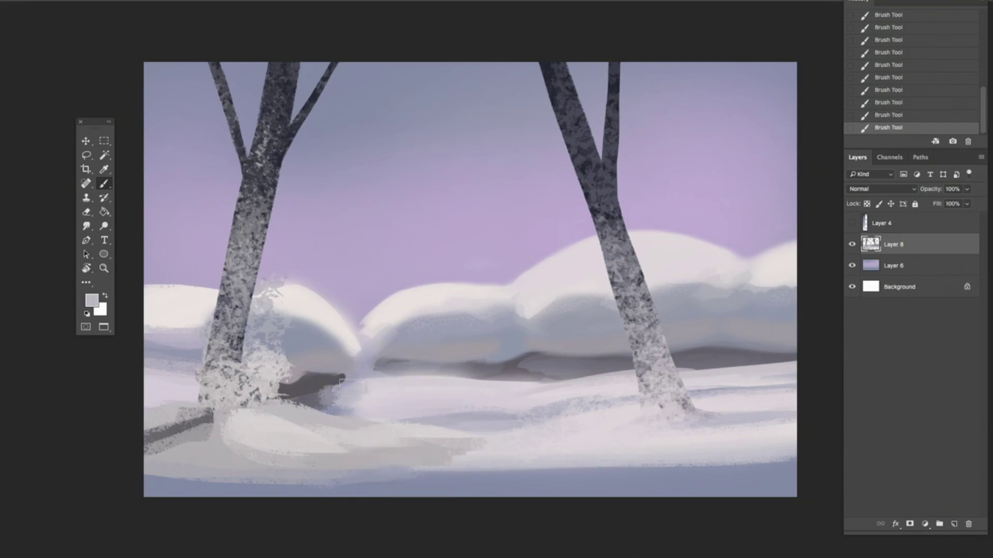
# Extend the dark bank from the left tree across the gap to the central hills and soften it with sampled greys.
pyautogui.keyDown('alt'); pyautogui.click(314, 400); pyautogui.keyUp('alt')
pyautogui.moveTo(294, 395)
pyautogui.mouseDown()
pyautogui.moveTo(356, 374)
pyautogui.moveTo(306, 374)
pyautogui.moveTo(330, 369)
pyautogui.moveTo(429, 370)
pyautogui.mouseUp()
pyautogui.keyDown('alt'); pyautogui.click(342, 376); pyautogui.keyUp('alt')
pyautogui.keyDown('alt'); pyautogui.click(335, 372); pyautogui.keyUp('alt')
pyautogui.keyDown('alt'); pyautogui.click(425, 376); pyautogui.keyUp('alt')
pyautogui.moveTo(335, 384)
pyautogui.mouseDown()
pyautogui.moveTo(416, 378)
pyautogui.moveTo(358, 383)
pyautogui.moveTo(378, 392)
pyautogui.moveTo(397, 374)
pyautogui.mouseUp()
pyautogui.keyDown('alt'); pyautogui.click(325, 387); pyautogui.keyUp('alt')
pyautogui.keyDown('alt'); pyautogui.click(312, 381); pyautogui.keyUp('alt')
pyautogui.moveTo(383, 372); pyautogui.dragTo(440, 376)
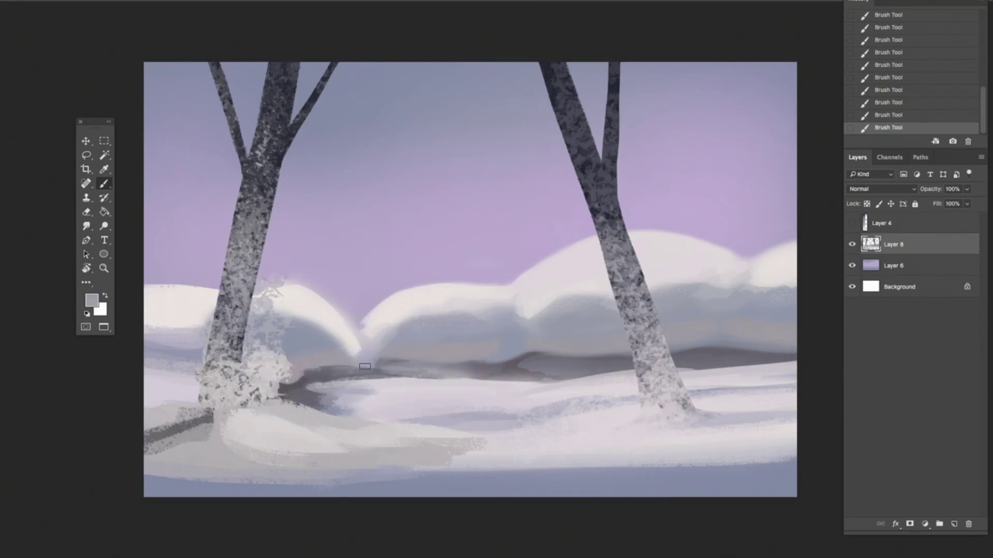
# Paint sampled pale snow into the dip where the left hill meets the central hills and sample the nearby hill shadow.
pyautogui.keyDown('alt'); pyautogui.click(348, 343); pyautogui.keyUp('alt')
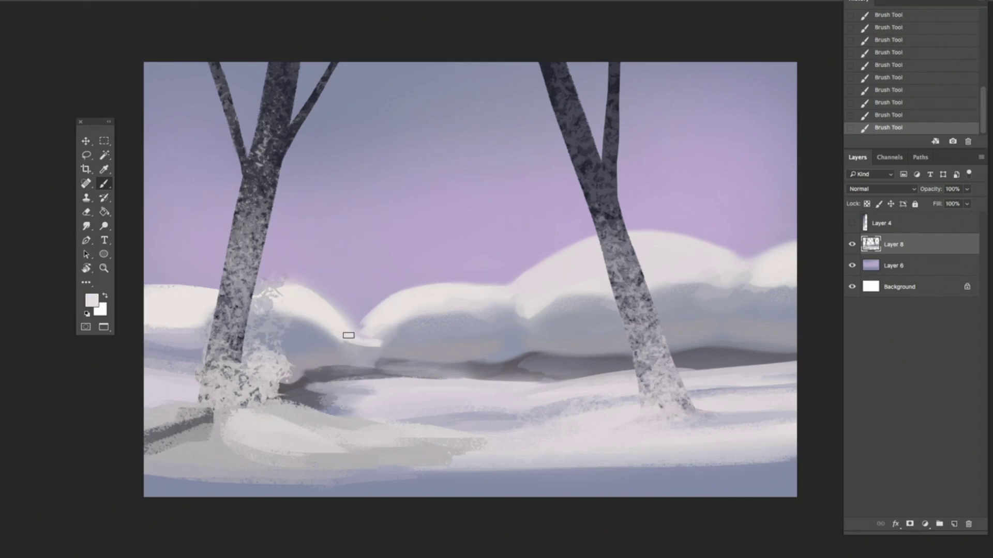
pyautogui.moveTo(344, 333)
pyautogui.mouseDown()
pyautogui.moveTo(392, 342)
pyautogui.moveTo(345, 337)
pyautogui.moveTo(369, 348)
pyautogui.mouseUp()
pyautogui.press('super+z')
pyautogui.keyDown('alt'); pyautogui.click(340, 328); pyautogui.keyUp('alt')
pyautogui.keyDown('alt'); pyautogui.click(339, 351); pyautogui.keyUp('alt')
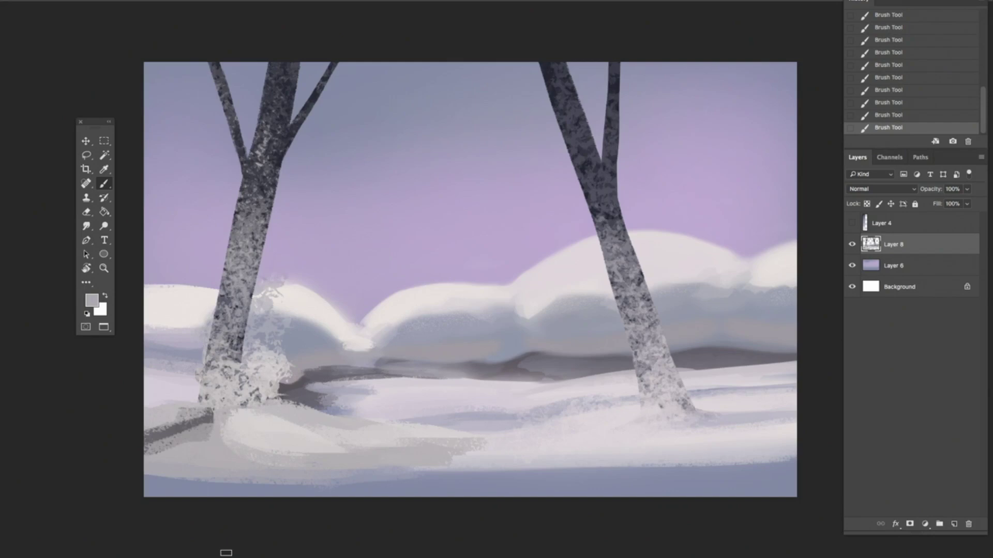
# Stamp frost texture in sampled pale snow around the right tree's base and along the dark bank on both sides.
pyautogui.keyDown('alt'); pyautogui.click(608, 387); pyautogui.keyUp('alt')
pyautogui.moveTo(627, 366); pyautogui.dragTo(635, 430)
pyautogui.press('super+z')
pyautogui.moveTo(631, 362); pyautogui.dragTo(686, 395)
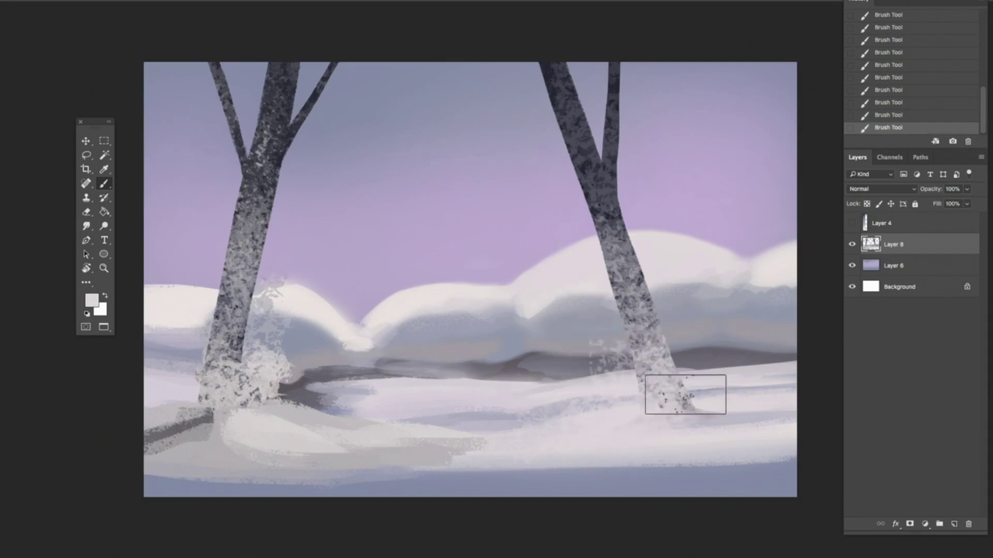
pyautogui.click(678, 379)
pyautogui.moveTo(722, 362); pyautogui.dragTo(745, 356)
# Cover the blue strip along the lower foreground with textured strokes of sampled pale snow.
pyautogui.keyDown('alt'); pyautogui.click(595, 457); pyautogui.keyUp('alt')
pyautogui.moveTo(327, 486); pyautogui.dragTo(770, 485)
pyautogui.moveTo(245, 482)
pyautogui.mouseDown()
pyautogui.moveTo(760, 461)
pyautogui.moveTo(743, 453)
pyautogui.mouseUp()
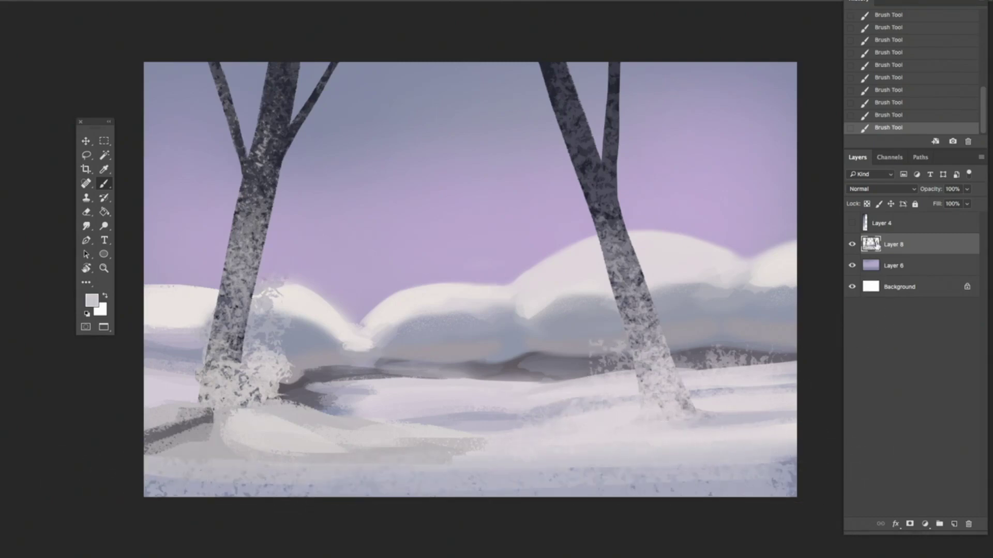
# Create a new layer above the landscape and set up a scattered-dot brush at a suitable size for snowflakes.
pyautogui.click(954, 524)
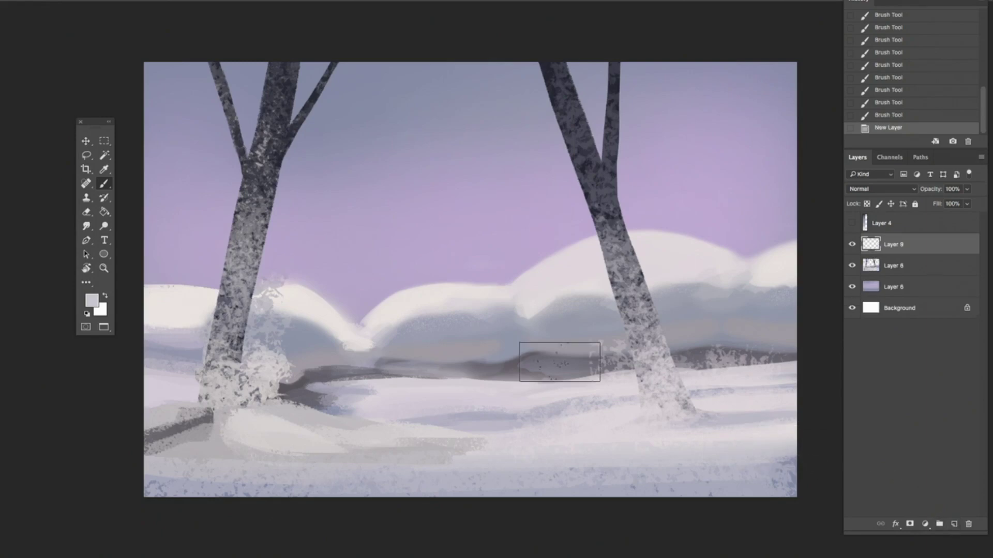
pyautogui.rightClick(367, 182)
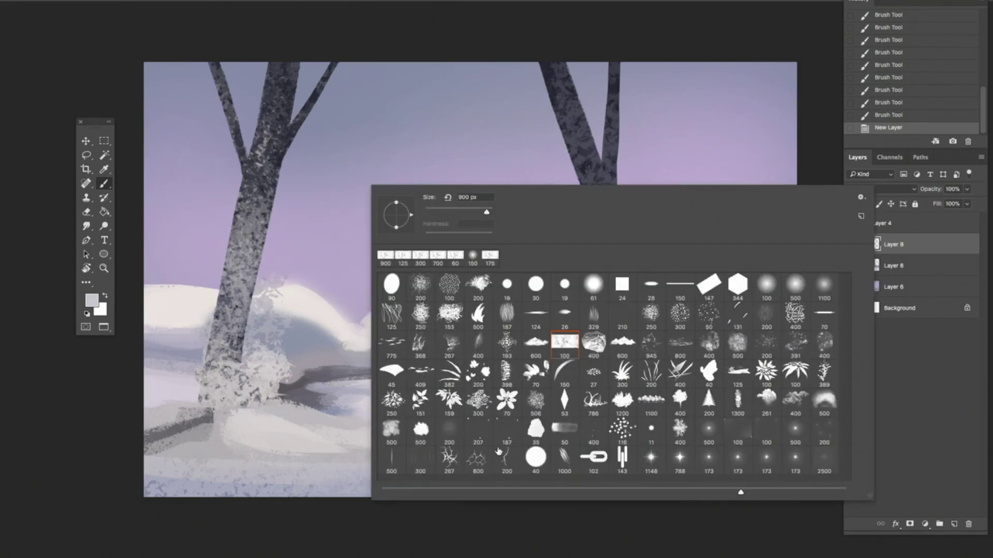
pyautogui.click(479, 432)
pyautogui.moveTo(475, 212); pyautogui.dragTo(483, 211)
pyautogui.press('Return')
pyautogui.hotkey('ctrl', 'z')
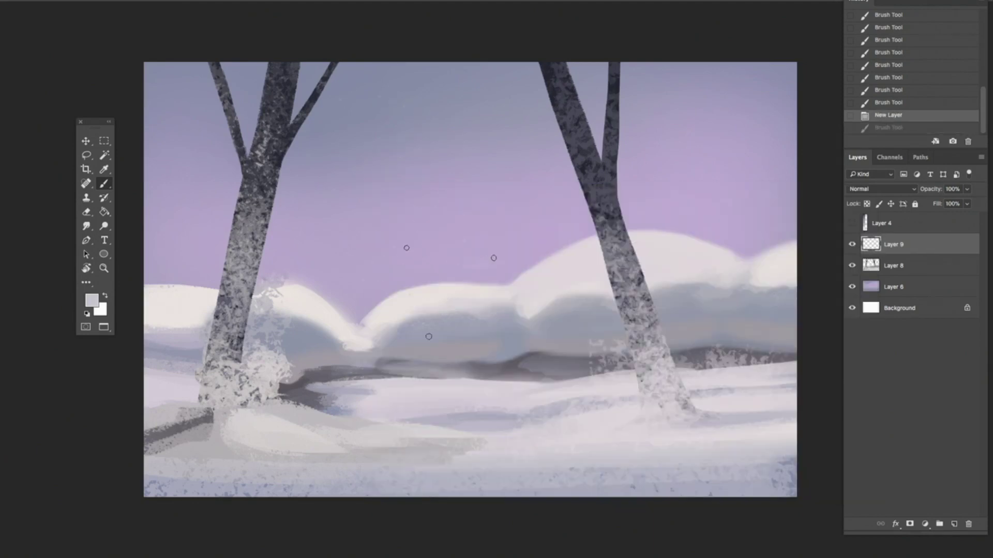
pyautogui.moveTo(443, 281)
pyautogui.mouseDown()
pyautogui.moveTo(372, 197)
pyautogui.moveTo(579, 217)
pyautogui.moveTo(538, 264)
pyautogui.mouseUp()
pyautogui.hotkey('ctrl', 'z')
# Scatter falling snowflakes over the sky and trees on the new layer using pale snow sampled from the hill.
pyautogui.keyDown('alt'); pyautogui.click(583, 262); pyautogui.keyUp('alt')
pyautogui.moveTo(468, 130)
pyautogui.mouseDown()
pyautogui.moveTo(621, 150)
pyautogui.moveTo(248, 72)
pyautogui.mouseUp()
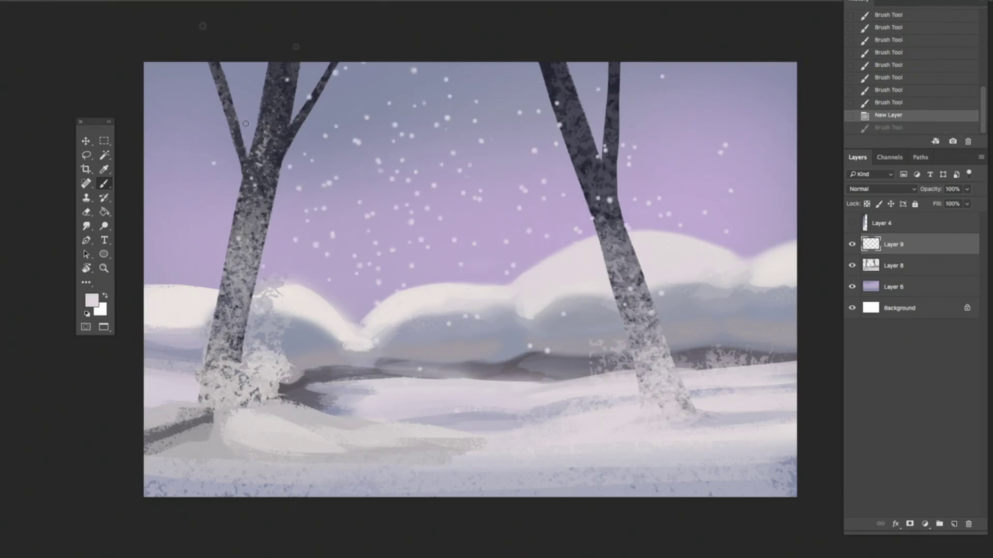
pyautogui.moveTo(246, 124); pyautogui.dragTo(693, 83)
pyautogui.press('v')
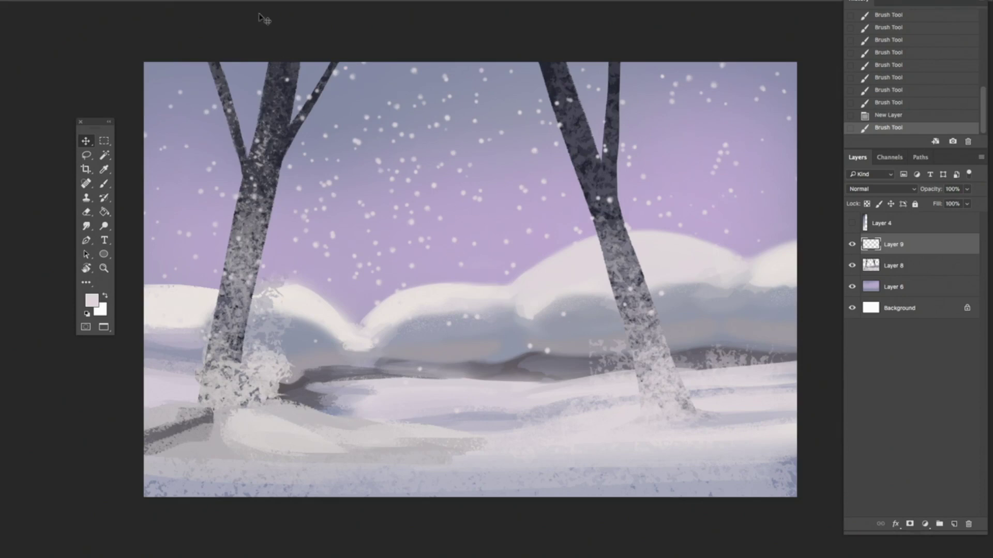
# Apply a Motion Blur to the snowflake layer with an angle of -25° and a distance of 93 pixels.
pyautogui.click(238, 1)
pyautogui.moveTo(210, 1)
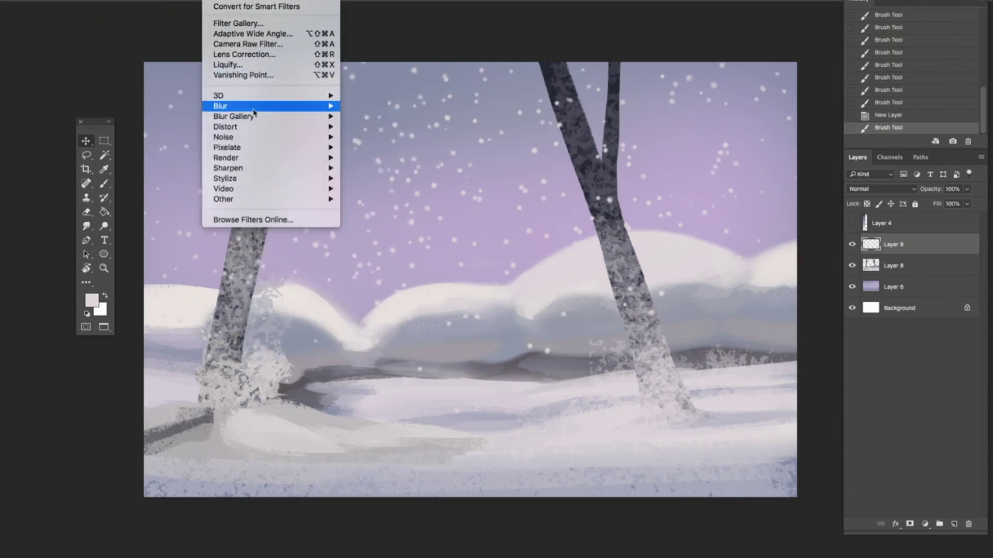
pyautogui.moveTo(261, 106)
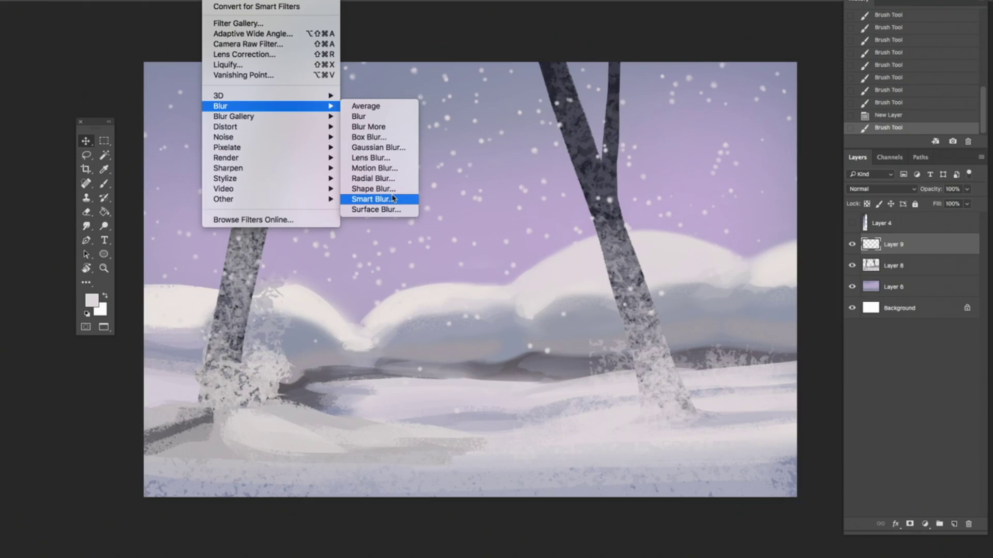
pyautogui.click(392, 169)
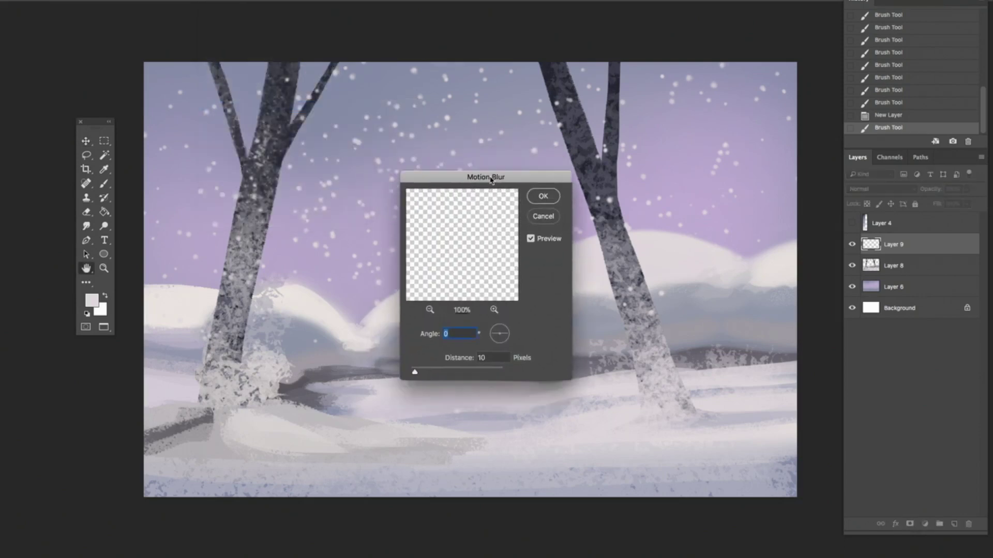
pyautogui.moveTo(507, 368)
pyautogui.mouseDown()
pyautogui.moveTo(516, 384)
pyautogui.moveTo(520, 375)
pyautogui.mouseUp()
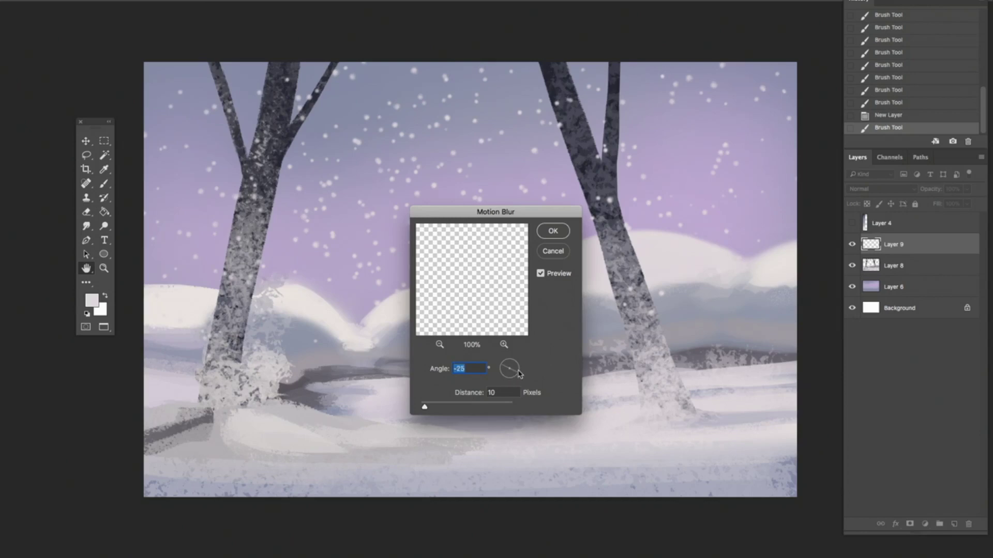
pyautogui.moveTo(425, 410); pyautogui.dragTo(451, 409)
pyautogui.click(553, 231)
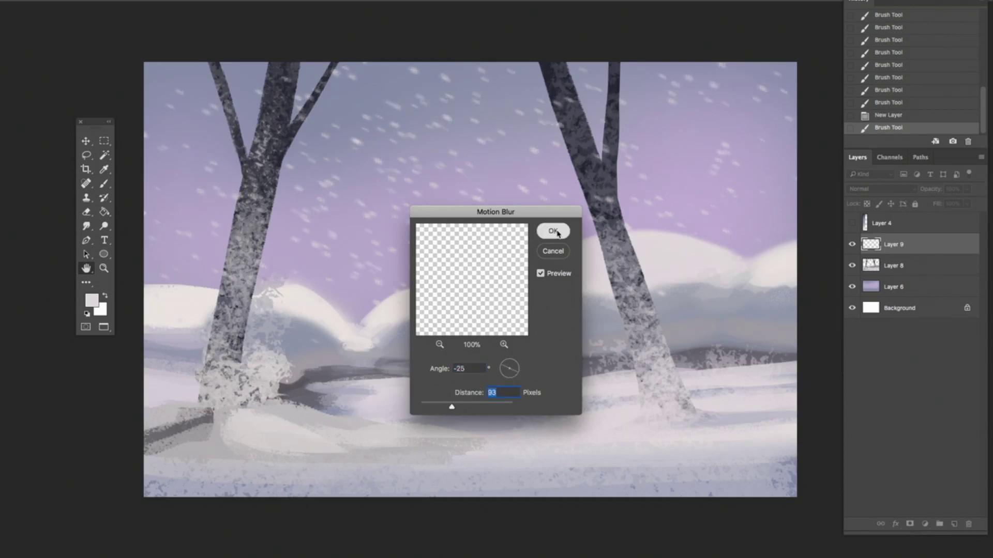